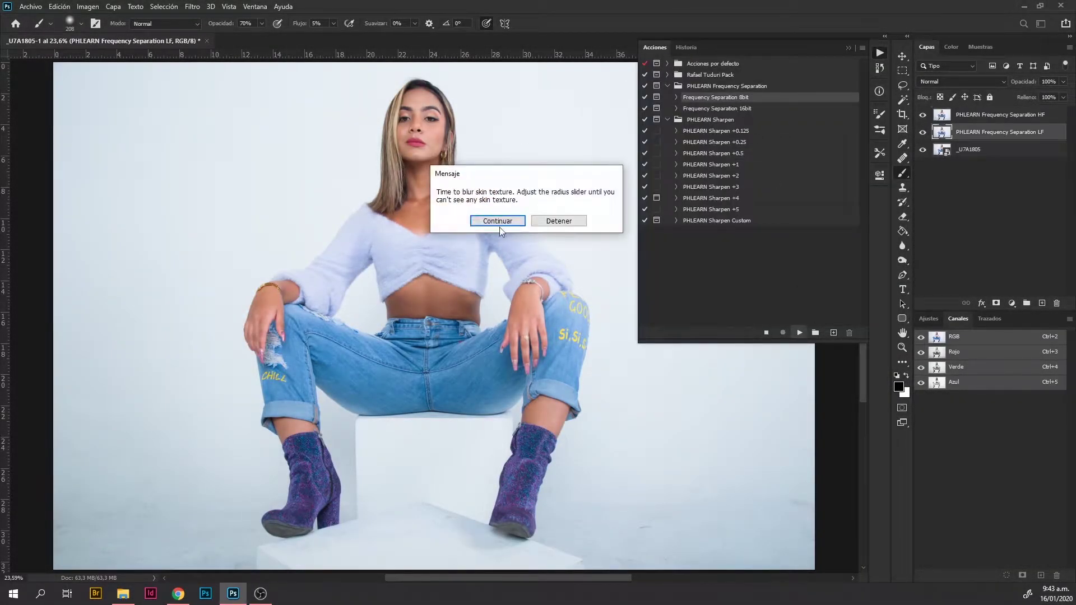
- Set the Gaussian Blur radius to 5 so the PHLEARN frequency separation action finishes
{"action": "type", "text": "5"}
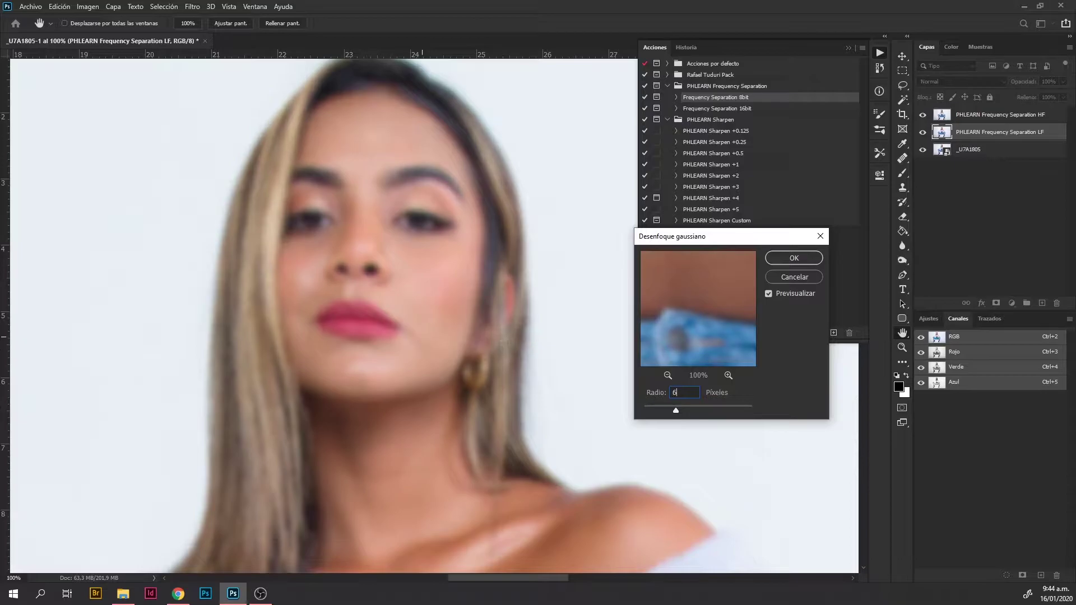
{"action": "key", "text": "Return"}
{"action": "key", "text": "Return"}
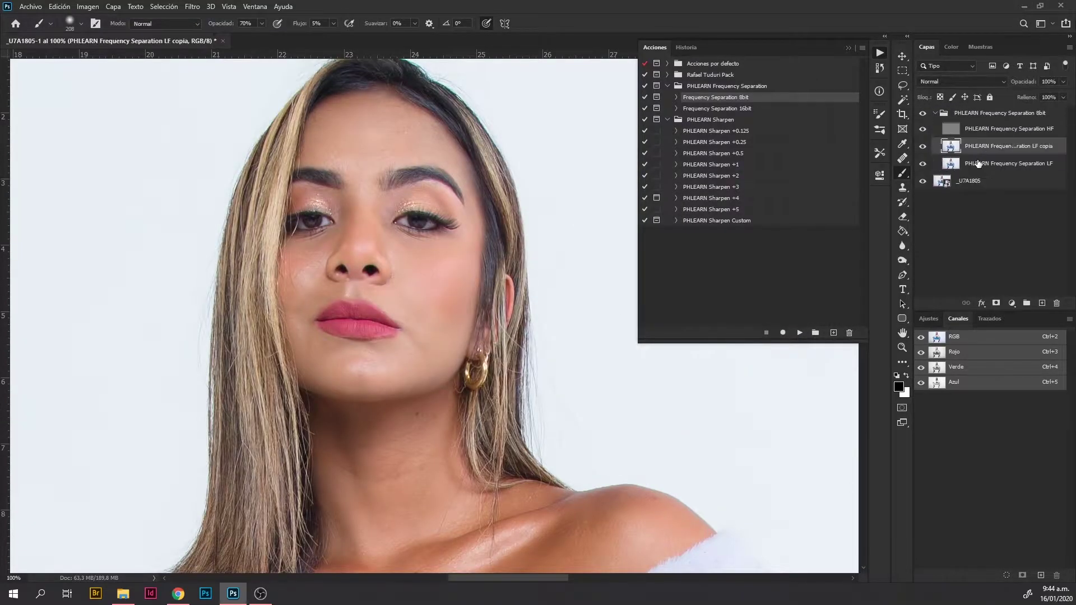
- Hide the HF texture layer and blend the face's skin tones on the LF copy with the Mixer Brush
{"action": "left_click", "coordinate": [922, 130]}
{"action": "left_click_drag", "start_coordinate": [457, 240], "coordinate": [448, 284]}
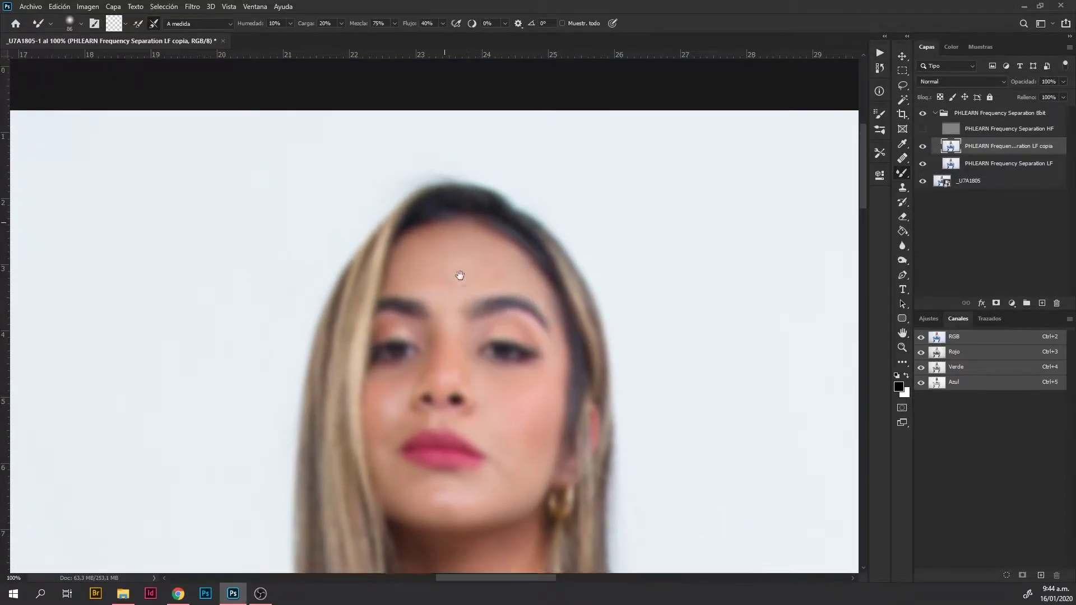
{"action": "scroll", "coordinate": [460, 281], "scroll_direction": "down", "scroll_amount": 5}
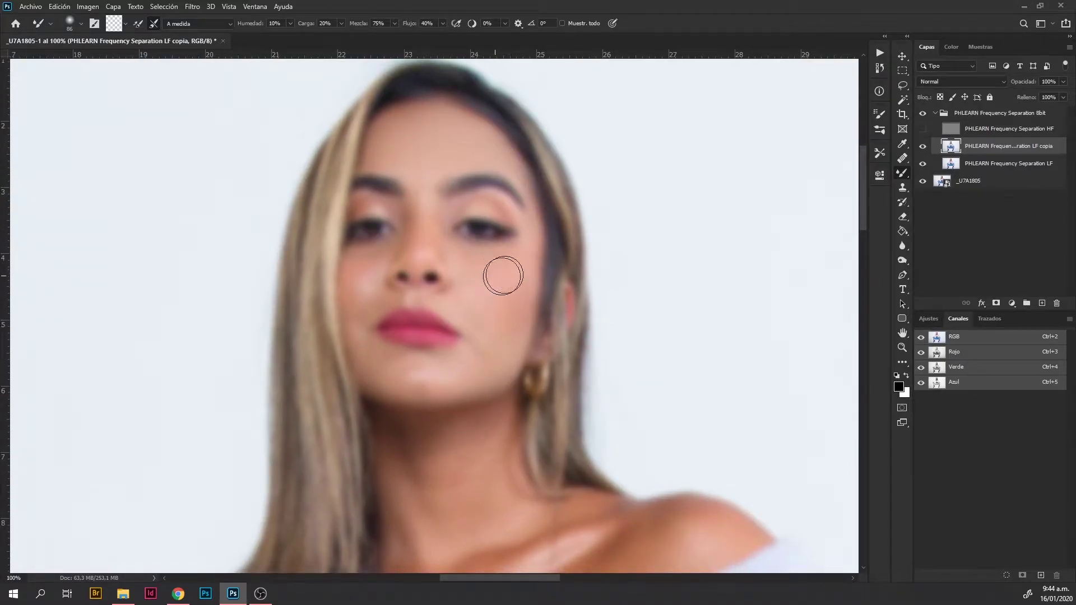
{"action": "scroll", "coordinate": [487, 291], "scroll_direction": "down", "scroll_amount": 2}
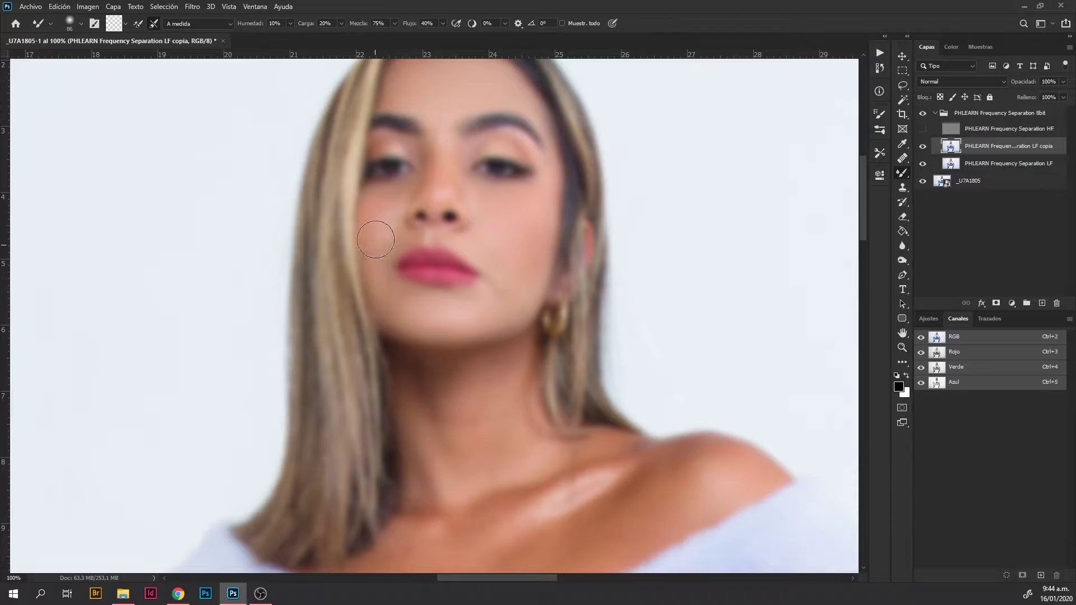
{"action": "scroll", "coordinate": [438, 299], "scroll_direction": "up", "scroll_amount": 5}
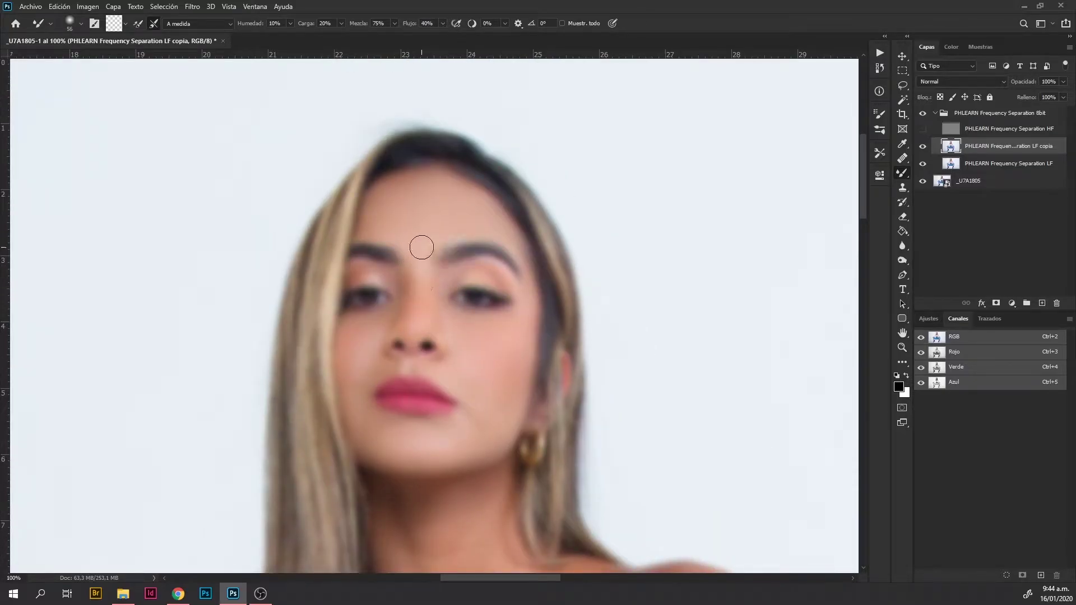
{"action": "mouse_move", "coordinate": [386, 284]}
{"action": "left_mouse_down"}
{"action": "mouse_move", "coordinate": [409, 292]}
{"action": "mouse_move", "coordinate": [401, 222]}
{"action": "left_mouse_up"}
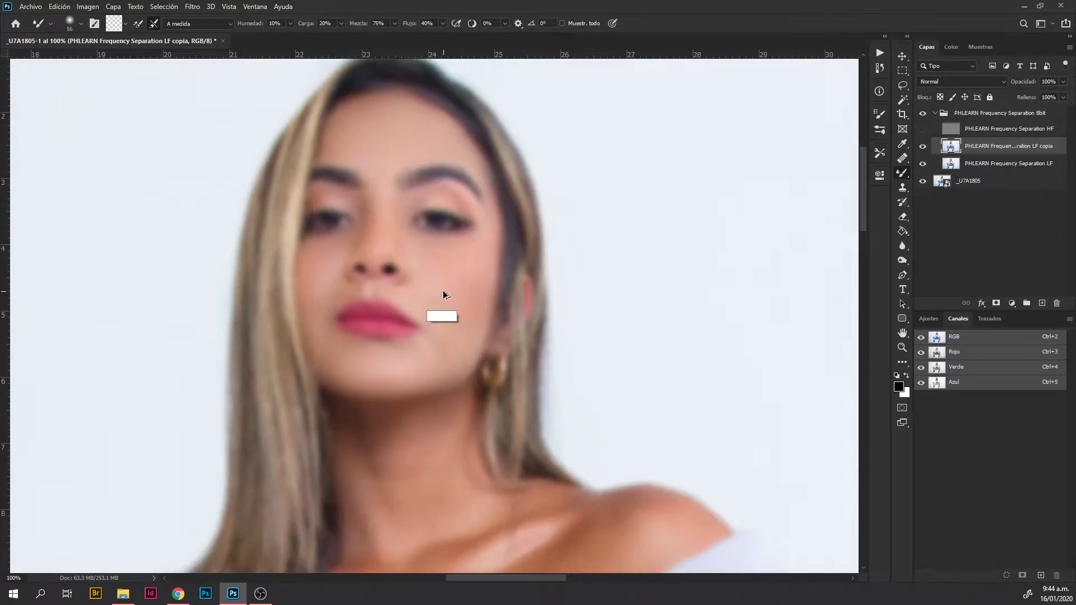
{"action": "scroll", "coordinate": [417, 362], "scroll_direction": "down", "scroll_amount": 2}
{"action": "scroll", "coordinate": [448, 290], "scroll_direction": "down", "scroll_amount": 4}
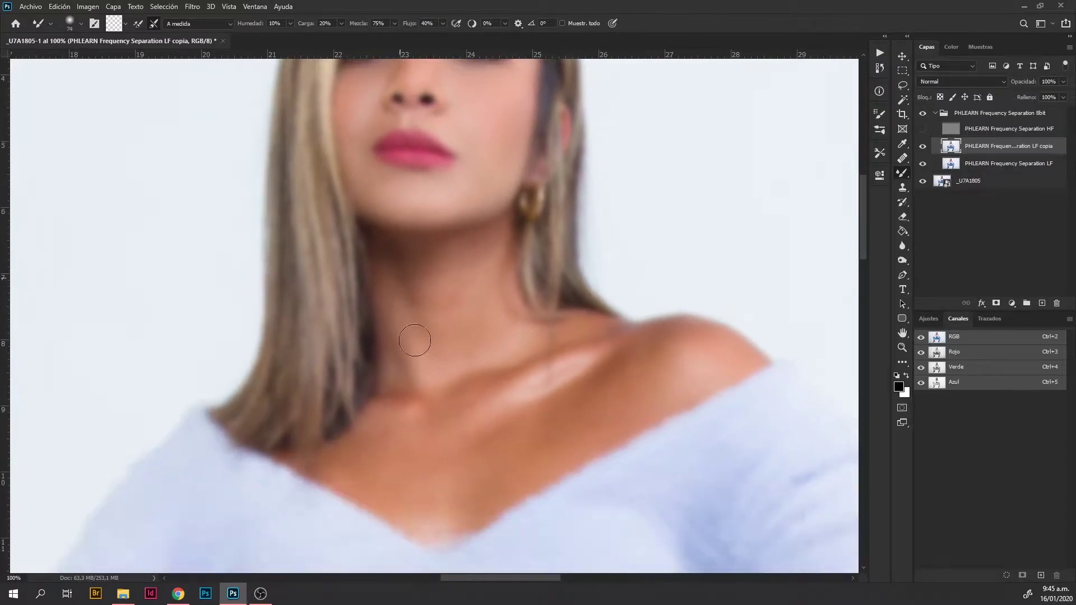
{"action": "scroll", "coordinate": [437, 320], "scroll_direction": "down", "scroll_amount": 1}
{"action": "scroll", "coordinate": [426, 292], "scroll_direction": "down", "scroll_amount": 3}
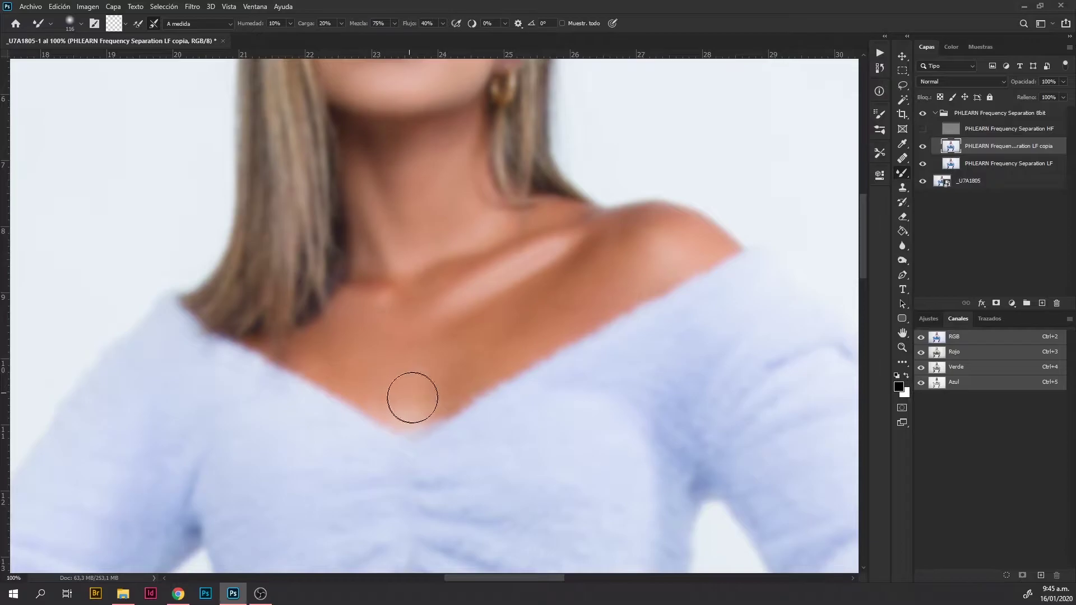
- Blend skin tones over the lips, neck, earring area and chest on the LF copy
{"action": "scroll", "coordinate": [412, 397], "scroll_direction": "right", "scroll_amount": 2}
{"action": "scroll", "coordinate": [472, 331], "scroll_direction": "up", "scroll_amount": 1}
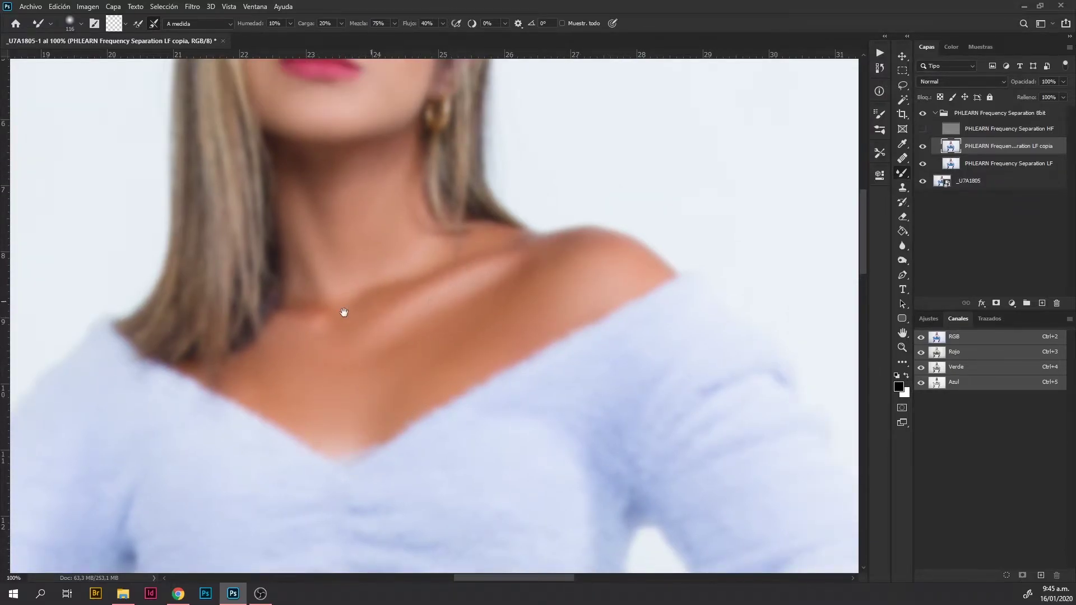
{"action": "left_click_drag", "start_coordinate": [343, 312], "coordinate": [376, 383]}
{"action": "scroll", "coordinate": [354, 324], "scroll_direction": "up", "scroll_amount": 1}
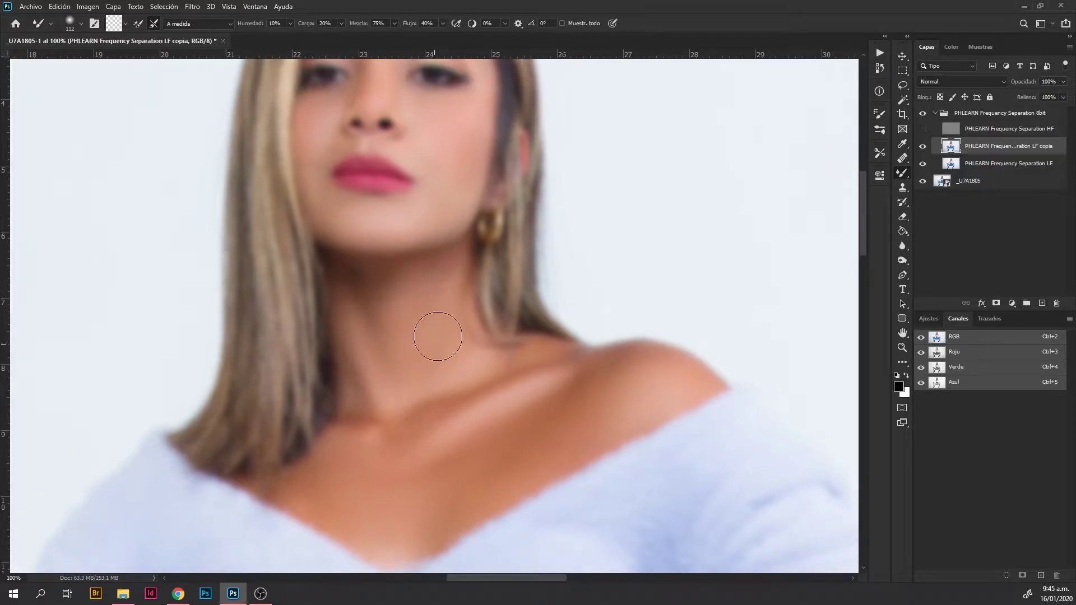
{"action": "left_click_drag", "start_coordinate": [340, 491], "coordinate": [403, 325]}
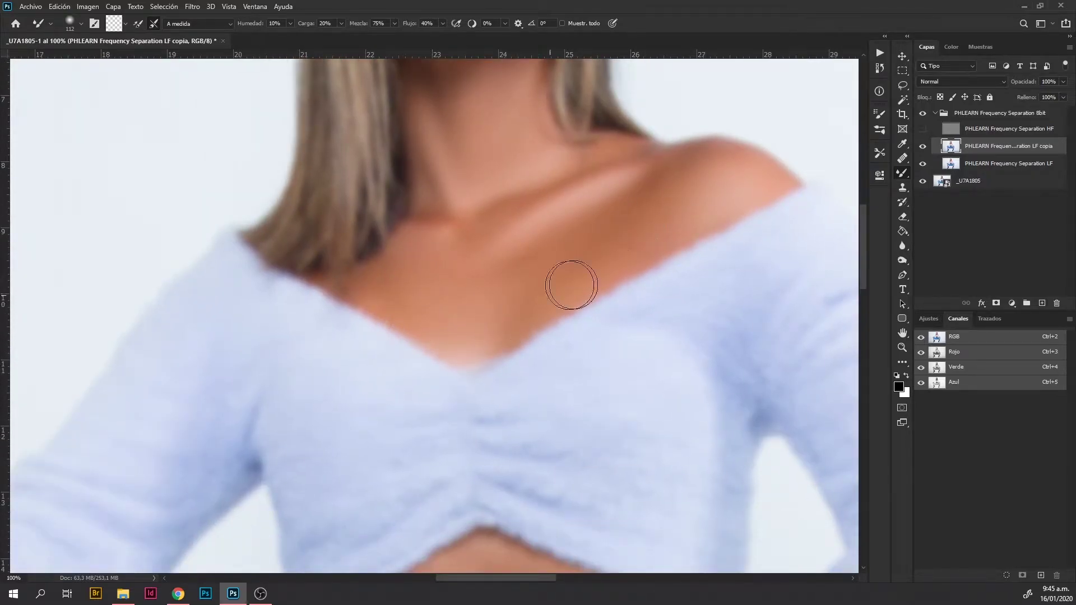
{"action": "left_click_drag", "start_coordinate": [571, 285], "coordinate": [593, 299]}
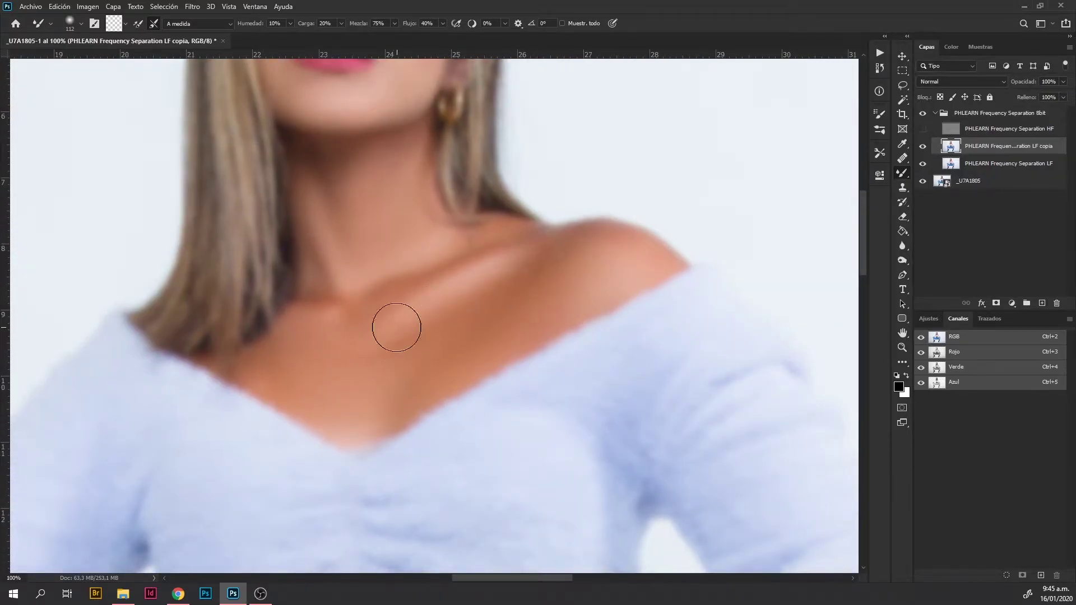
{"action": "mouse_move", "coordinate": [498, 257]}
{"action": "left_mouse_down"}
{"action": "mouse_move", "coordinate": [554, 241]}
{"action": "mouse_move", "coordinate": [488, 290]}
{"action": "left_mouse_up"}
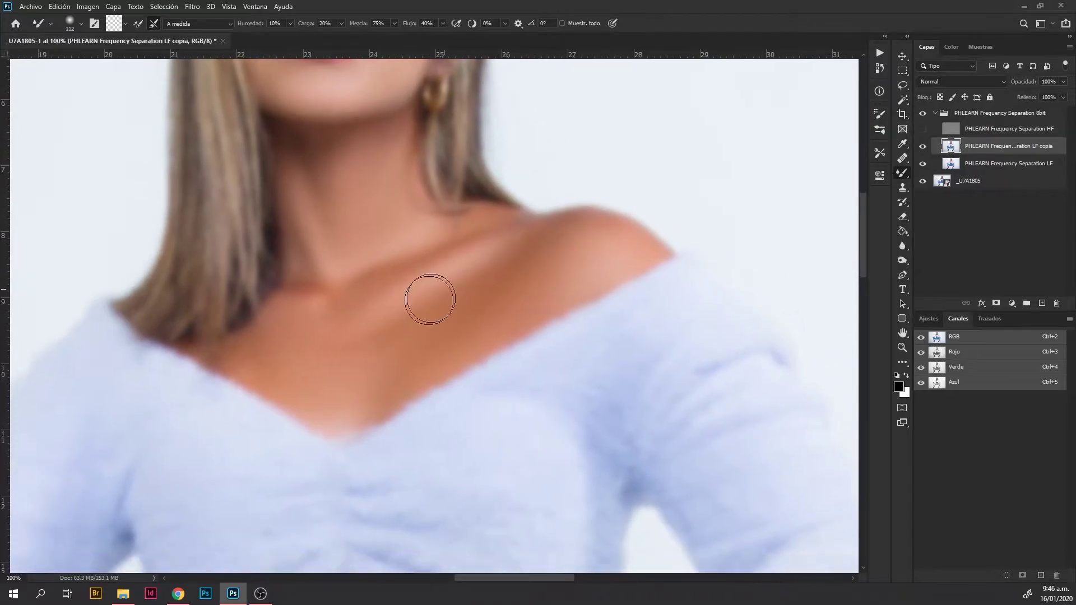
{"action": "key", "text": "ctrl+minus"}
{"action": "scroll", "coordinate": [432, 353], "scroll_direction": "down", "scroll_amount": 5}
- Blend the white background tones around the waist on the LF copy layer
{"action": "scroll", "coordinate": [498, 325], "scroll_direction": "left", "scroll_amount": 3}
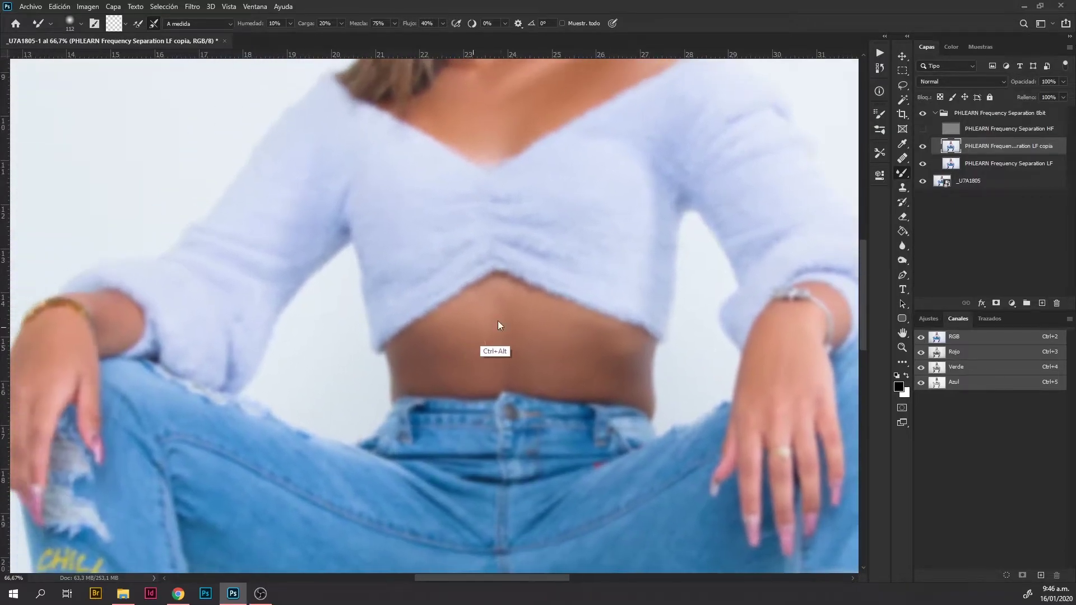
{"action": "scroll", "coordinate": [465, 357], "scroll_direction": "right", "scroll_amount": 1}
{"action": "scroll", "coordinate": [465, 357], "scroll_direction": "up", "scroll_amount": 1}
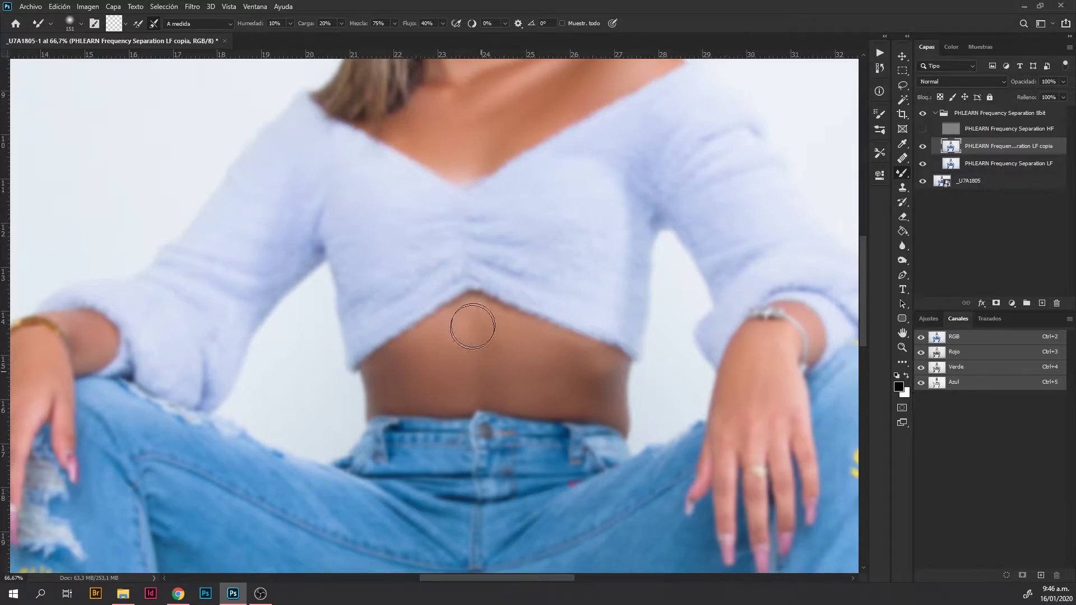
{"action": "left_click_drag", "start_coordinate": [513, 364], "coordinate": [476, 302]}
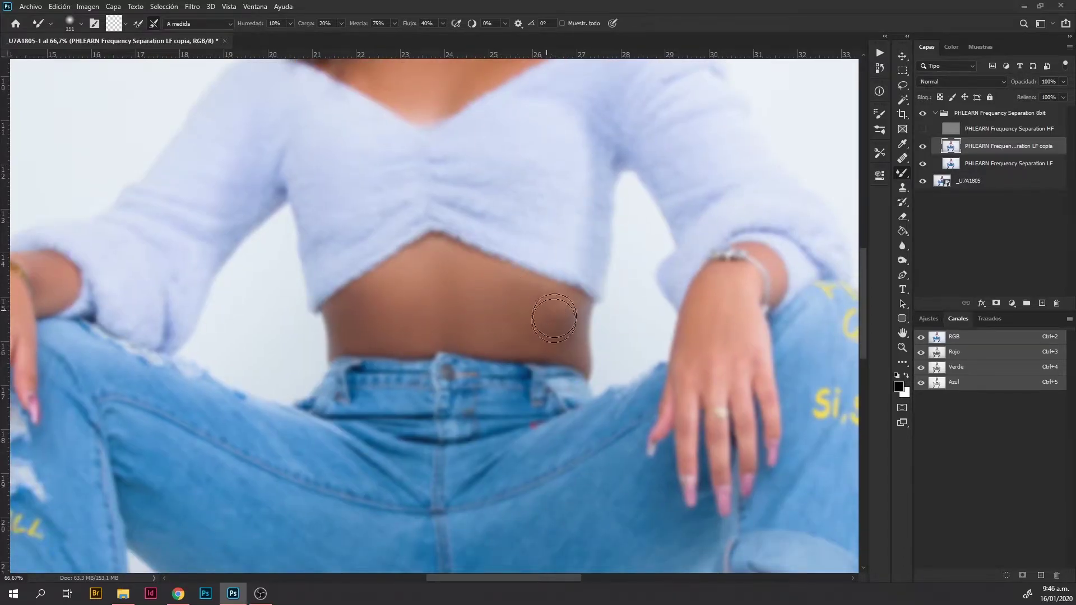
{"action": "left_click_drag", "start_coordinate": [553, 318], "coordinate": [545, 369]}
{"action": "scroll", "coordinate": [531, 320], "scroll_direction": "right", "scroll_amount": 5}
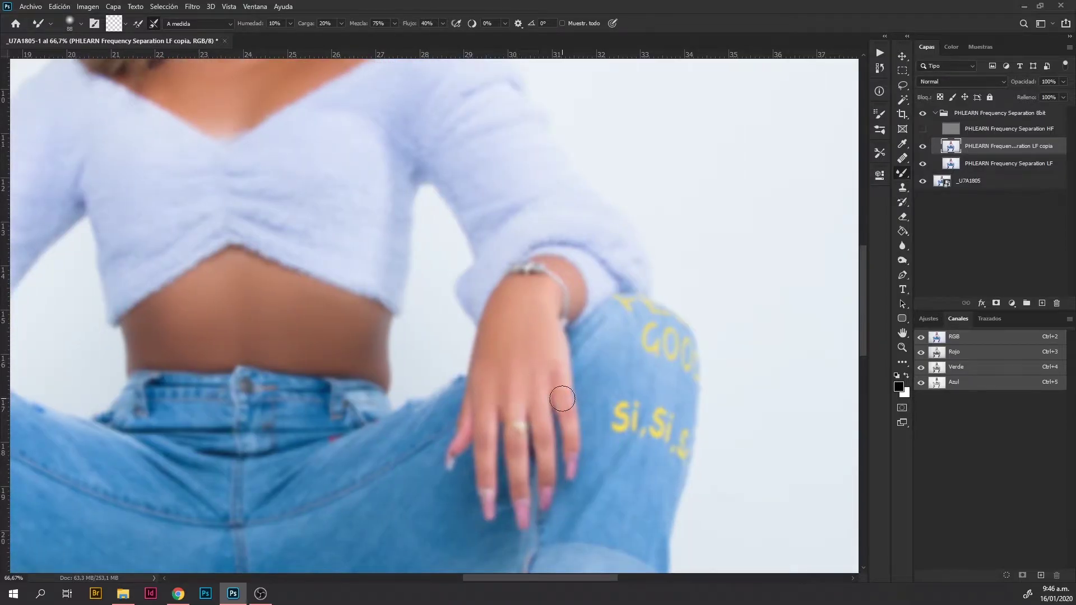
{"action": "scroll", "coordinate": [458, 392], "scroll_direction": "left", "scroll_amount": 5}
{"action": "scroll", "coordinate": [426, 387], "scroll_direction": "up", "scroll_amount": 1}
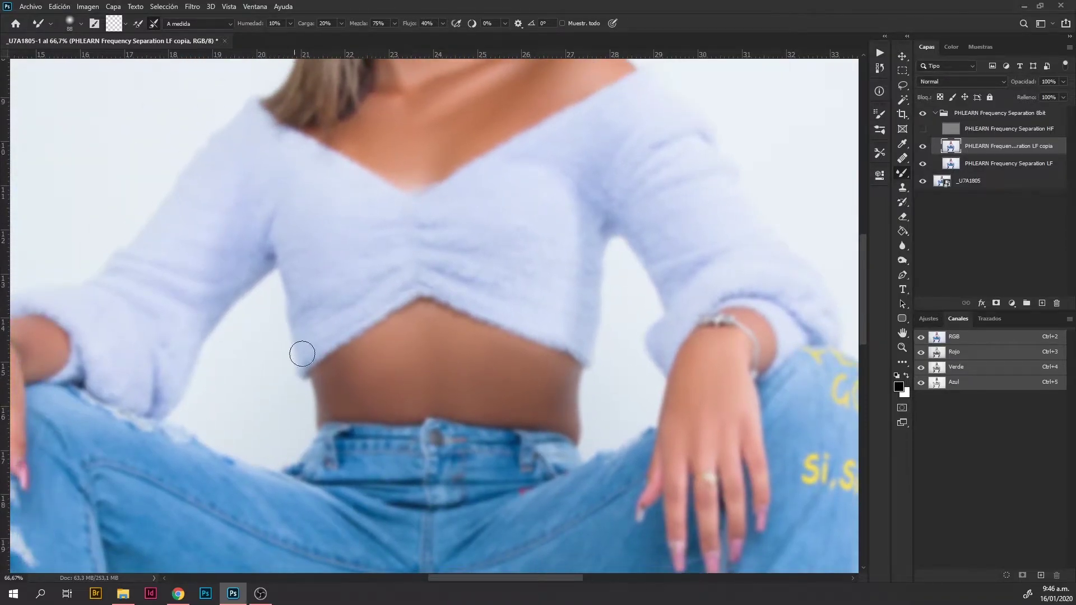
{"action": "left_click_drag", "start_coordinate": [450, 337], "coordinate": [395, 325]}
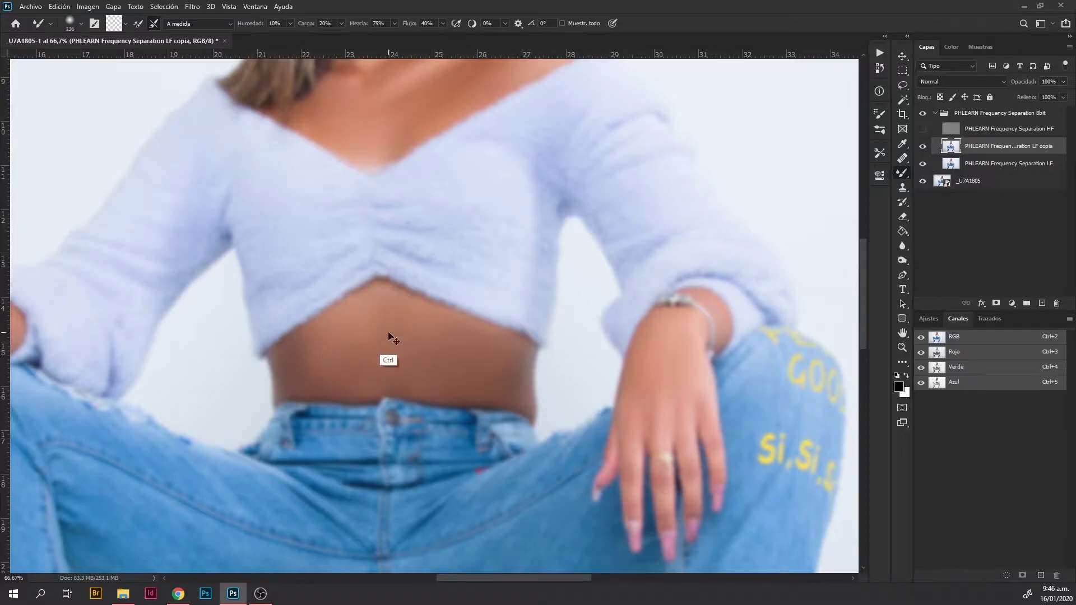
{"action": "scroll", "coordinate": [340, 350], "scroll_direction": "up", "scroll_amount": 1}
{"action": "scroll", "coordinate": [443, 336], "scroll_direction": "left", "scroll_amount": 10}
{"action": "scroll", "coordinate": [311, 279], "scroll_direction": "down", "scroll_amount": 3}
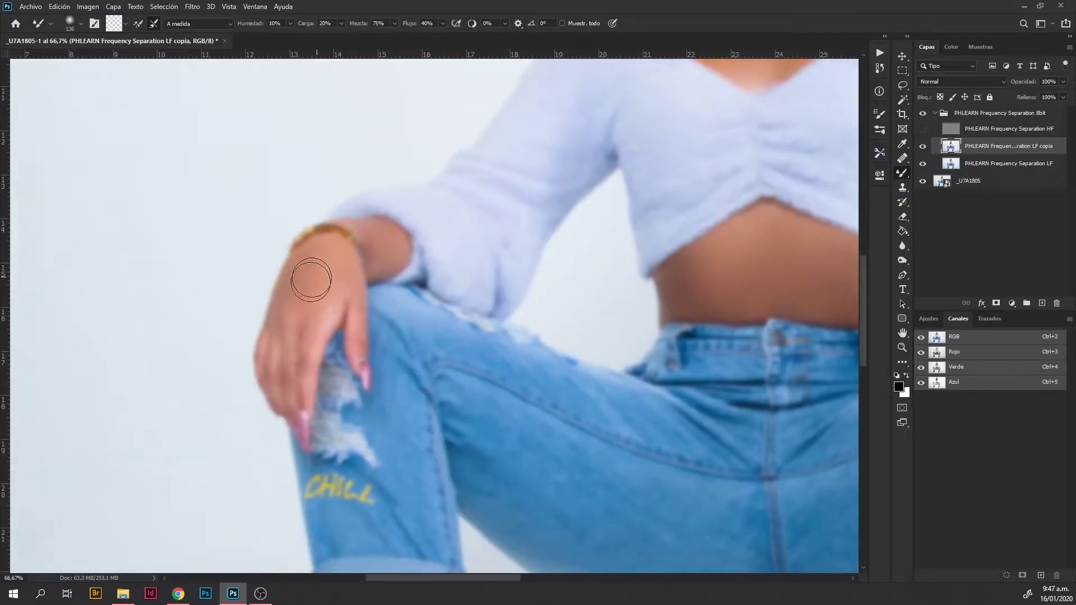
{"action": "scroll", "coordinate": [343, 266], "scroll_direction": "up", "scroll_amount": 2}
{"action": "scroll", "coordinate": [393, 292], "scroll_direction": "right", "scroll_amount": 2}
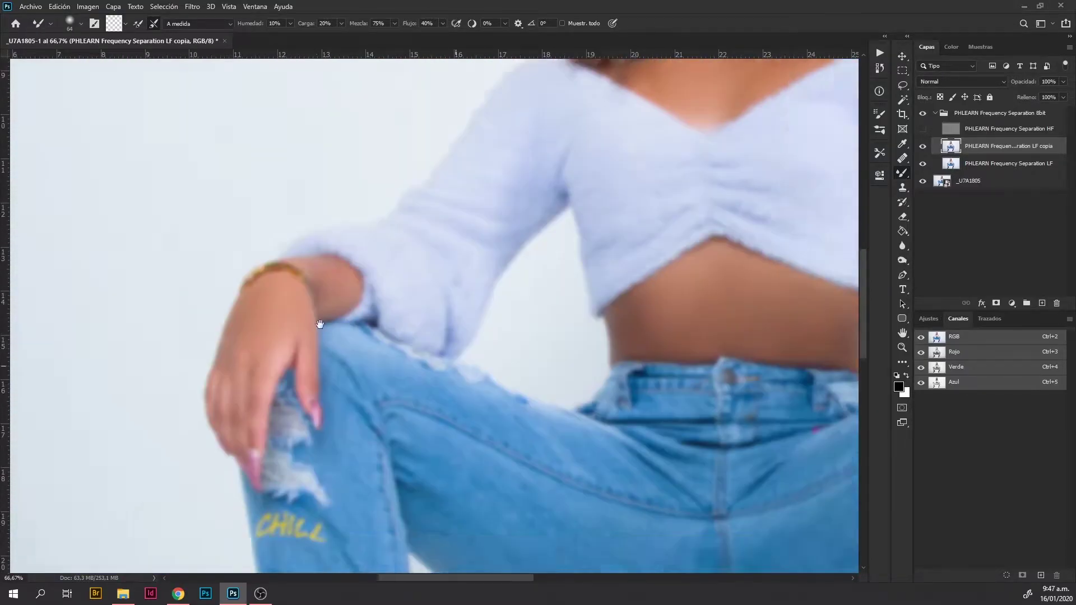
{"action": "scroll", "coordinate": [476, 325], "scroll_direction": "right", "scroll_amount": 14}
{"action": "scroll", "coordinate": [555, 352], "scroll_direction": "down", "scroll_amount": 4}
{"action": "scroll", "coordinate": [556, 352], "scroll_direction": "left", "scroll_amount": 4}
{"action": "scroll", "coordinate": [555, 352], "scroll_direction": "left", "scroll_amount": 10}
{"action": "scroll", "coordinate": [284, 251], "scroll_direction": "down", "scroll_amount": 2}
{"action": "scroll", "coordinate": [315, 329], "scroll_direction": "up", "scroll_amount": 2}
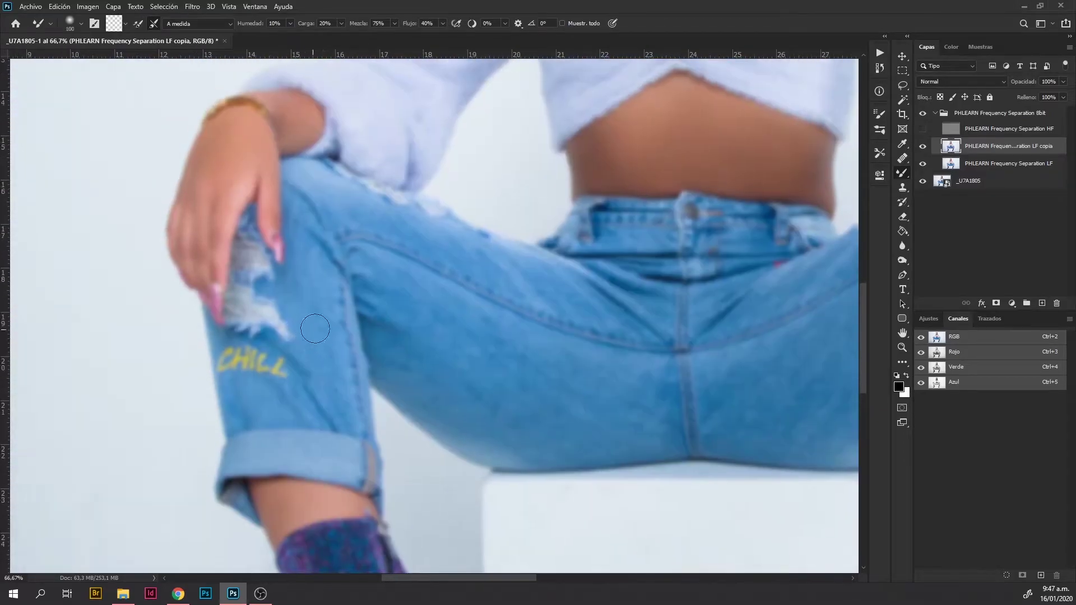
{"action": "scroll", "coordinate": [320, 324], "scroll_direction": "down", "scroll_amount": 2}
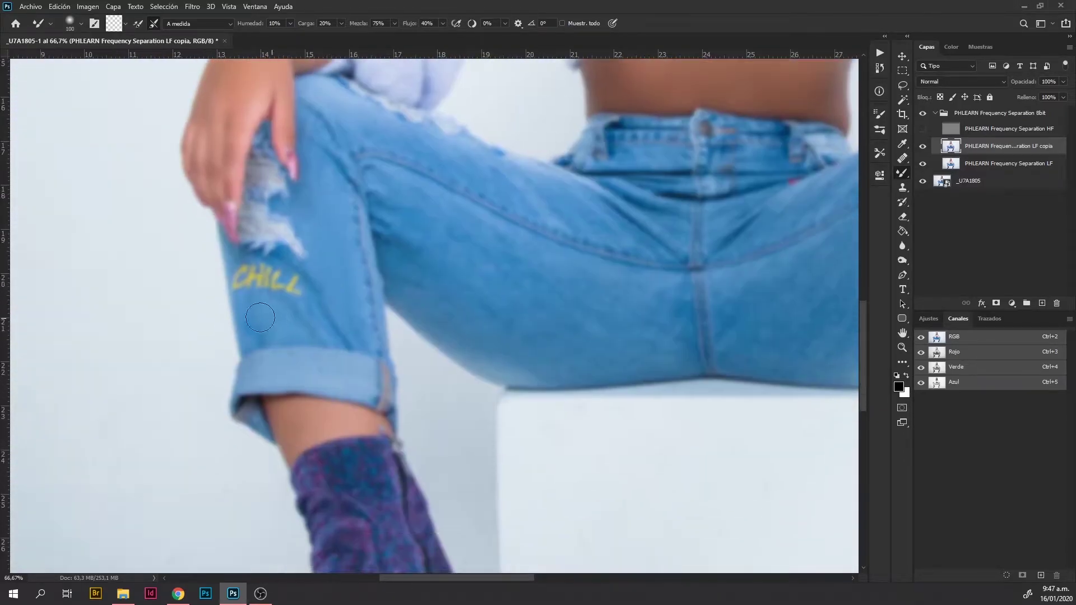
{"action": "scroll", "coordinate": [279, 347], "scroll_direction": "down", "scroll_amount": 2}
{"action": "scroll", "coordinate": [309, 348], "scroll_direction": "right", "scroll_amount": 12}
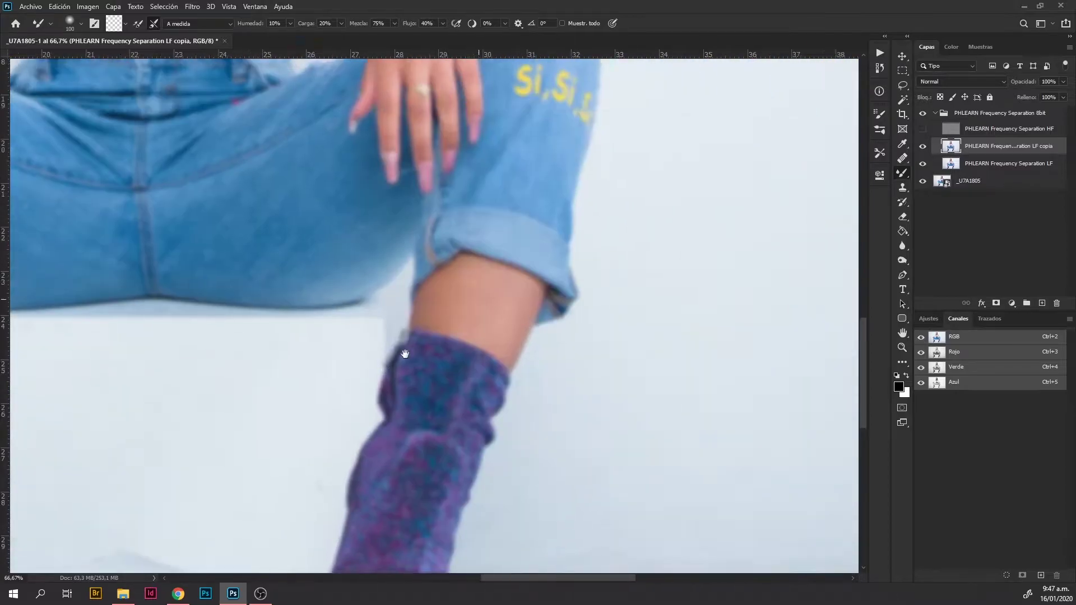
{"action": "scroll", "coordinate": [449, 383], "scroll_direction": "down", "scroll_amount": 2}
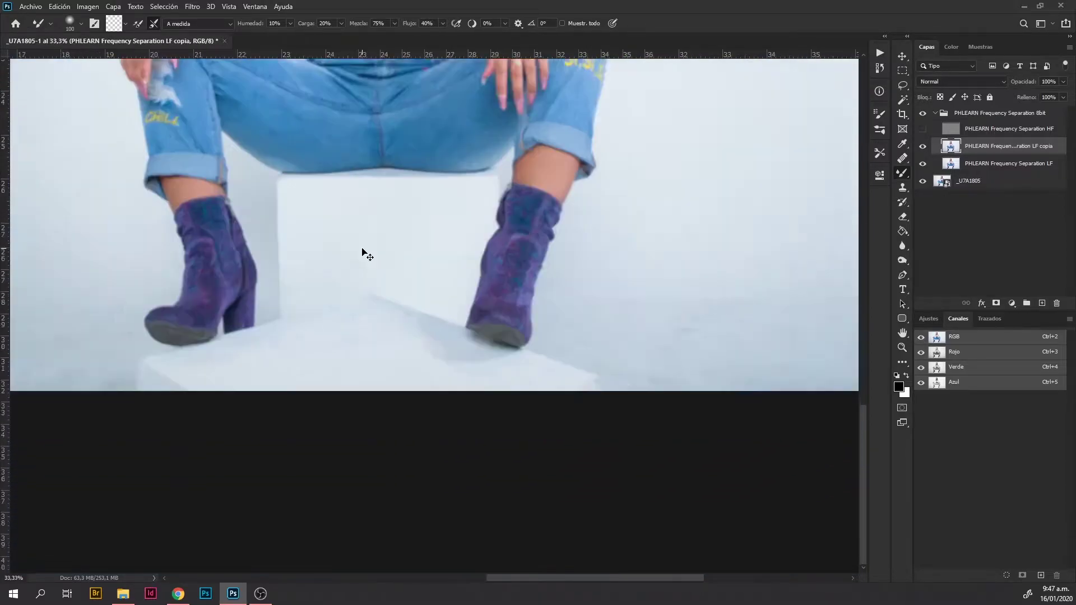
{"action": "scroll", "coordinate": [362, 252], "scroll_direction": "down", "scroll_amount": 1}
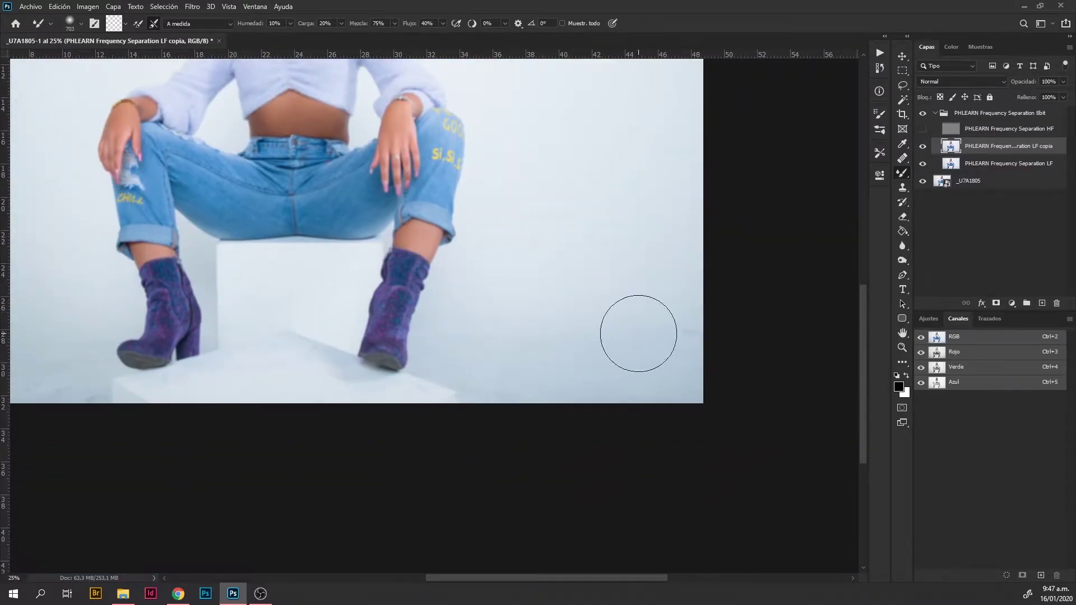
- Smooth the background and box tones around the legs and boots on the LF copy
{"action": "left_click_drag", "start_coordinate": [638, 334], "coordinate": [566, 347]}
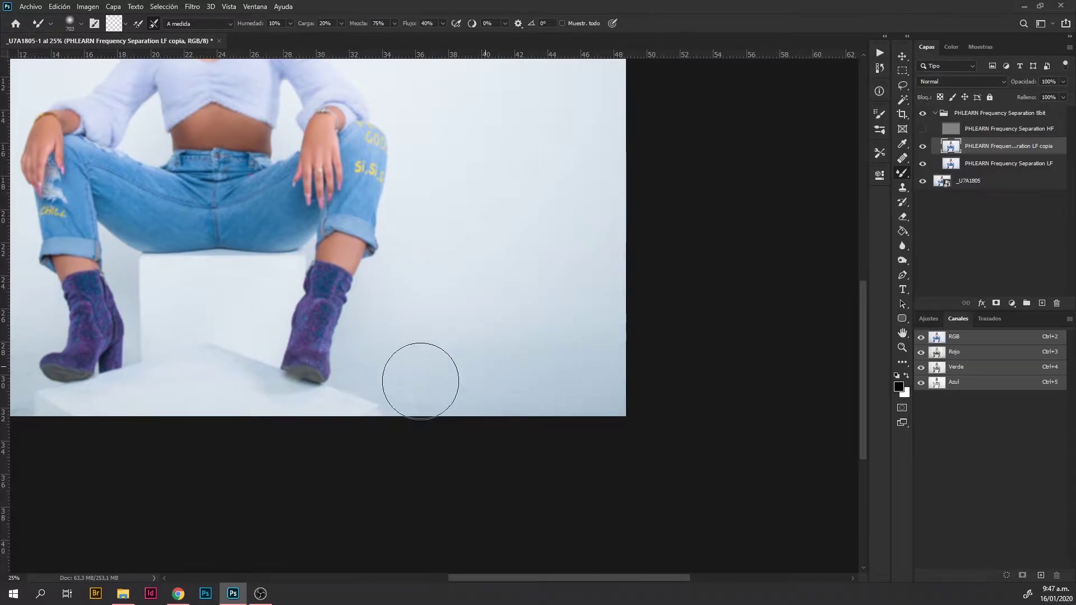
{"action": "scroll", "coordinate": [503, 397], "scroll_direction": "left", "scroll_amount": 5}
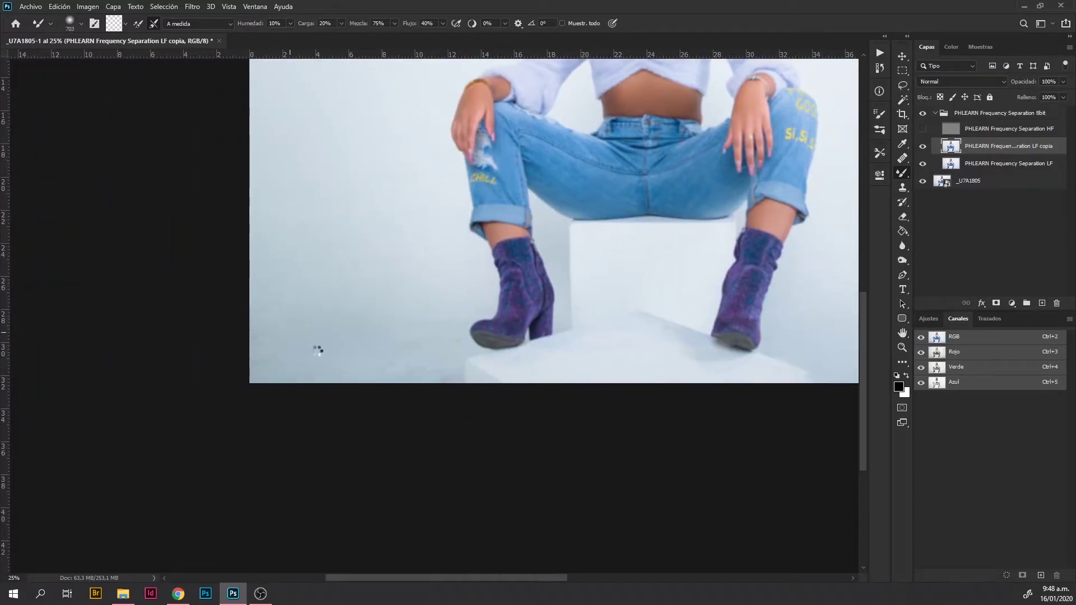
{"action": "scroll", "coordinate": [317, 351], "scroll_direction": "up", "scroll_amount": 1}
{"action": "scroll", "coordinate": [381, 347], "scroll_direction": "up", "scroll_amount": 2}
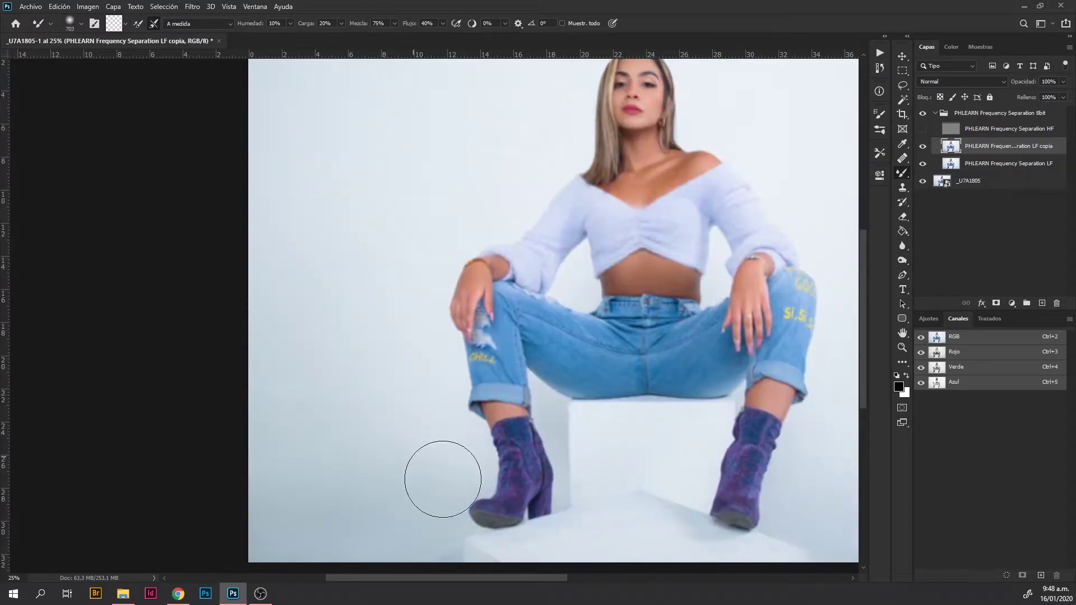
{"action": "scroll", "coordinate": [385, 338], "scroll_direction": "up", "scroll_amount": 1}
{"action": "scroll", "coordinate": [567, 235], "scroll_direction": "down", "scroll_amount": 3}
{"action": "scroll", "coordinate": [417, 282], "scroll_direction": "down", "scroll_amount": 2}
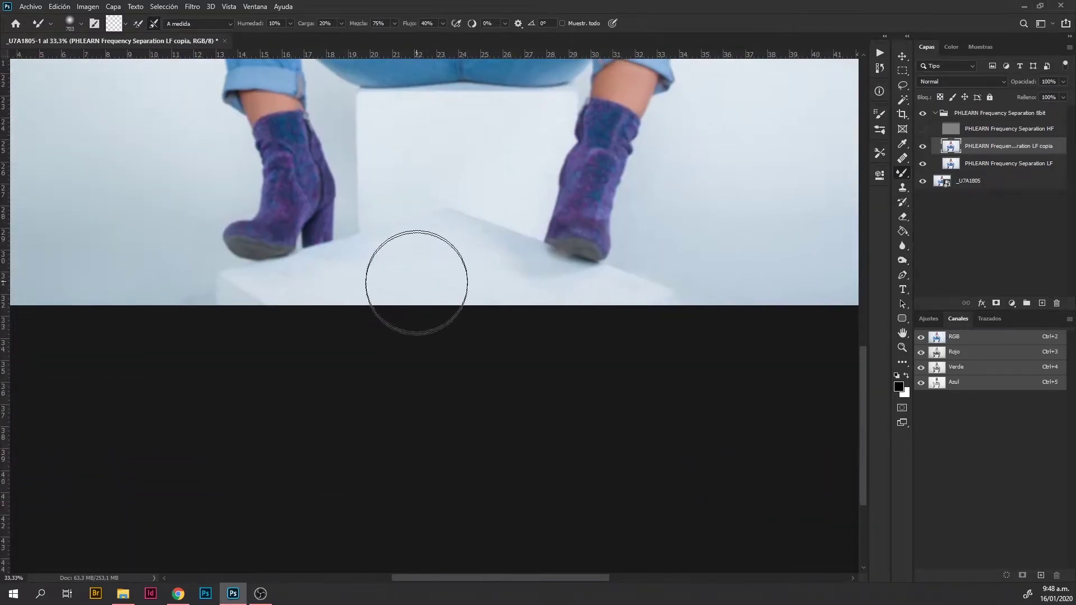
{"action": "scroll", "coordinate": [296, 378], "scroll_direction": "up", "scroll_amount": 1}
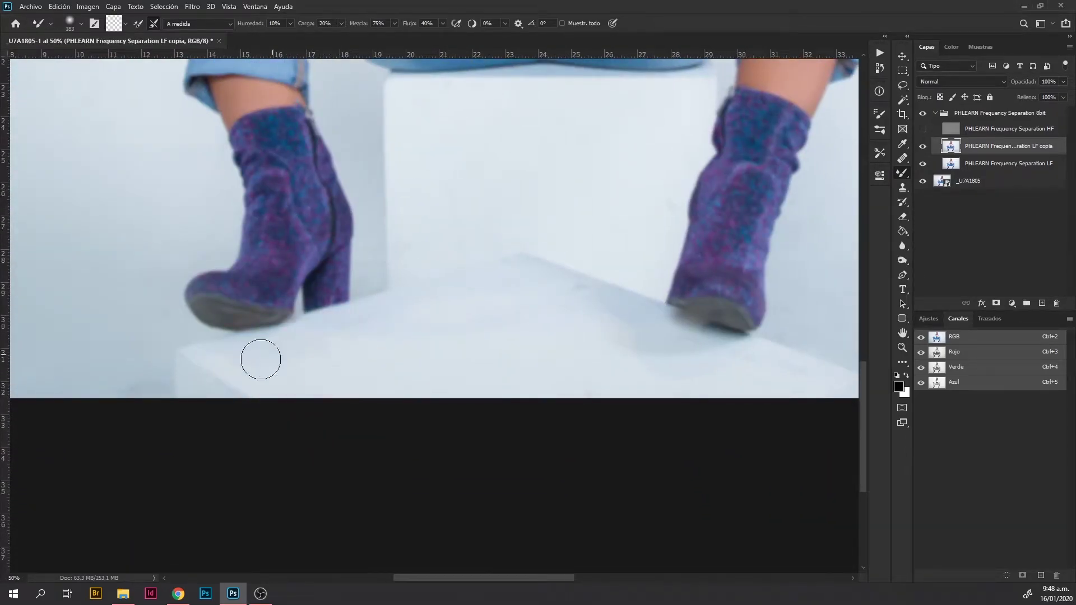
{"action": "scroll", "coordinate": [595, 304], "scroll_direction": "right", "scroll_amount": 2}
{"action": "scroll", "coordinate": [488, 322], "scroll_direction": "up", "scroll_amount": 1}
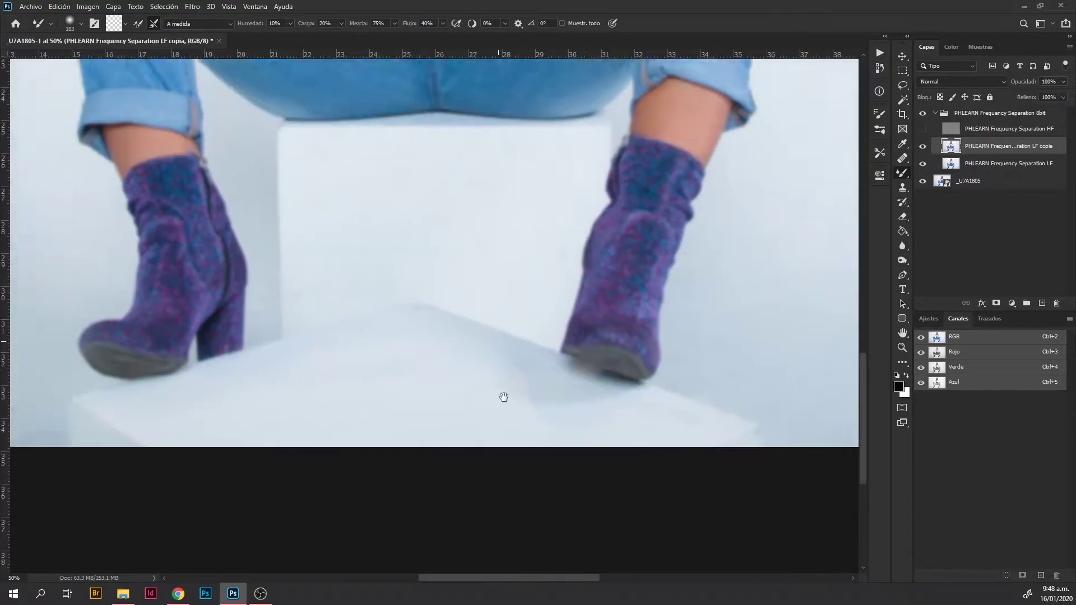
{"action": "scroll", "coordinate": [503, 396], "scroll_direction": "up", "scroll_amount": 1}
{"action": "scroll", "coordinate": [356, 344], "scroll_direction": "up", "scroll_amount": 1}
{"action": "scroll", "coordinate": [546, 321], "scroll_direction": "up", "scroll_amount": 1}
{"action": "scroll", "coordinate": [385, 384], "scroll_direction": "up", "scroll_amount": 3}
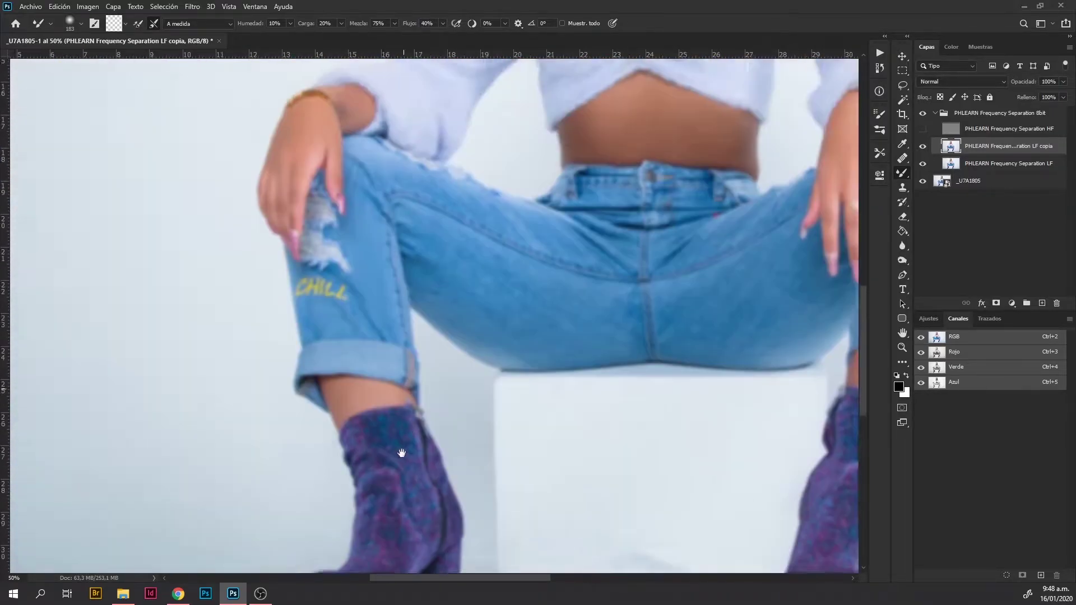
{"action": "scroll", "coordinate": [384, 444], "scroll_direction": "up", "scroll_amount": 3}
{"action": "scroll", "coordinate": [421, 396], "scroll_direction": "down", "scroll_amount": 3}
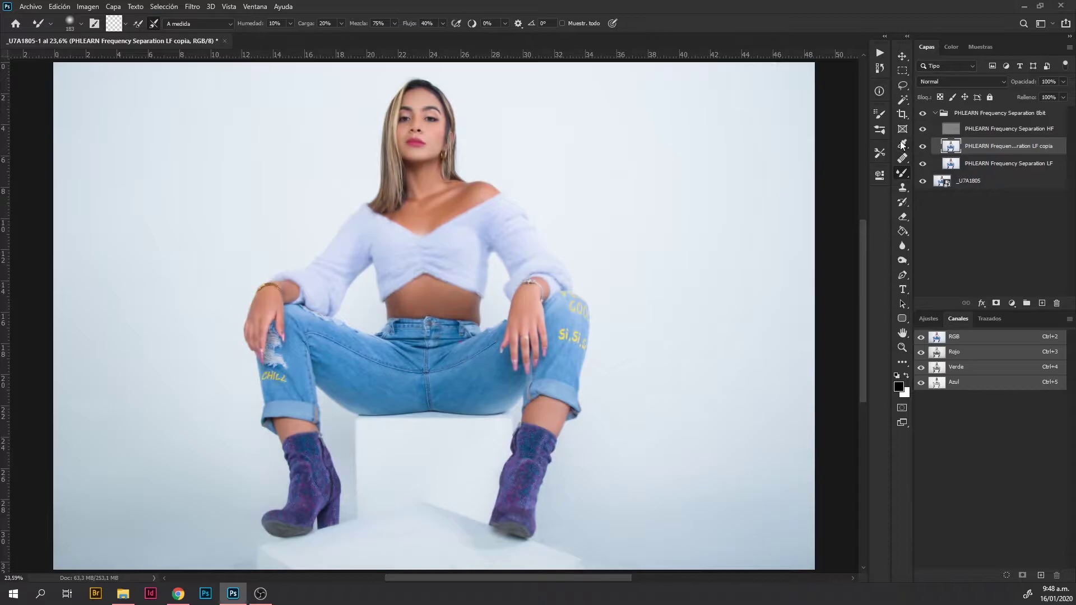
{"action": "key", "text": "s"}
{"action": "key", "text": "alt+bracketright"}
- Clone out blemishes on the belly and neck skin on the HF layer
{"action": "scroll", "coordinate": [438, 288], "scroll_direction": "up", "scroll_amount": 4}
{"action": "scroll", "coordinate": [437, 288], "scroll_direction": "up", "scroll_amount": 2}
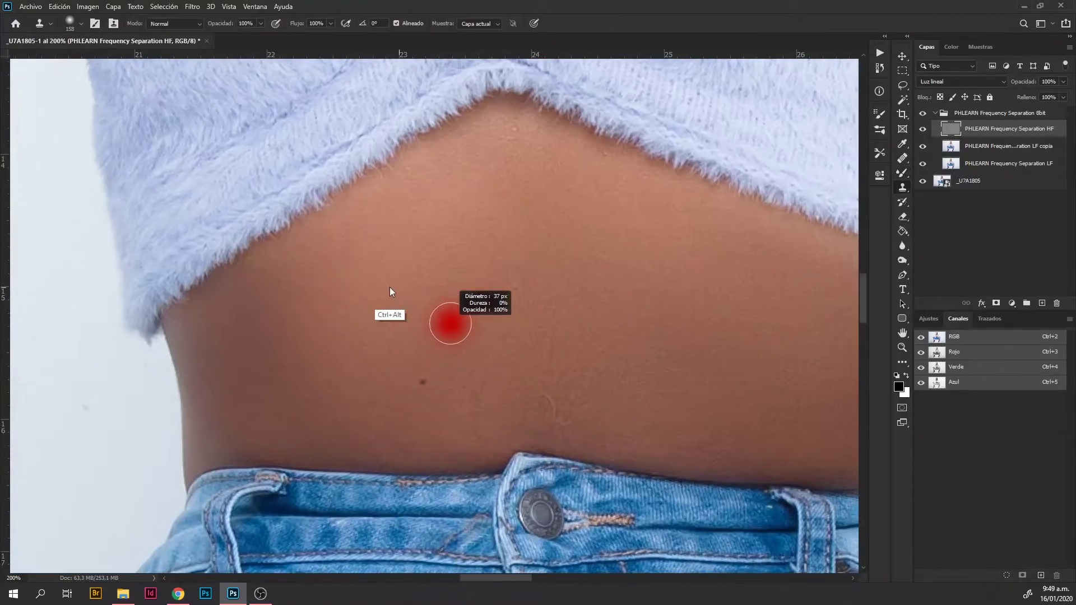
{"action": "scroll", "coordinate": [450, 323], "scroll_direction": "up", "scroll_amount": 2}
{"action": "scroll", "coordinate": [488, 377], "scroll_direction": "right", "scroll_amount": 2}
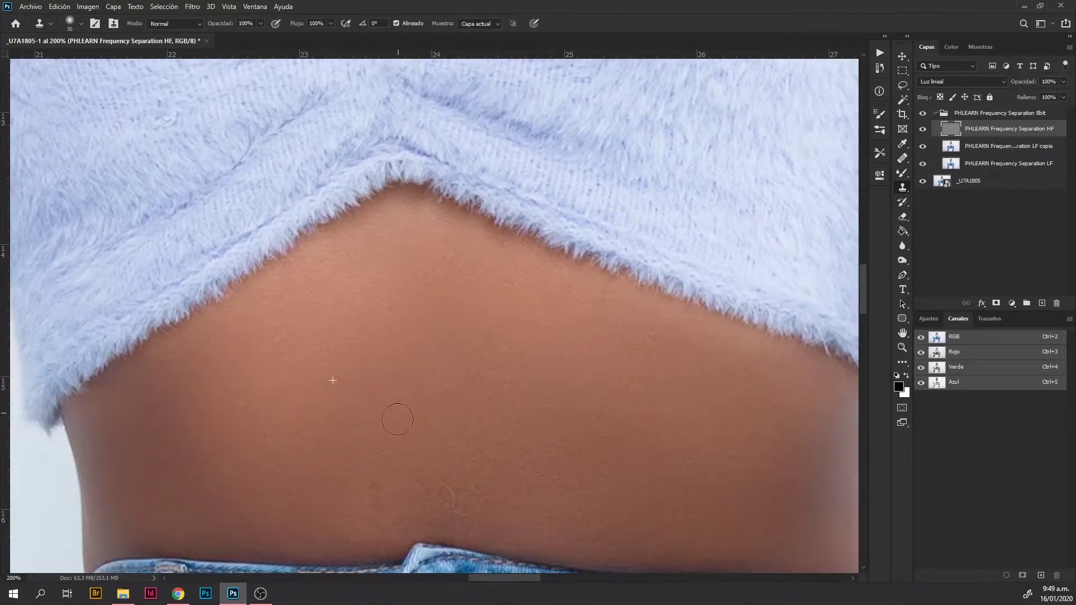
{"action": "scroll", "coordinate": [397, 419], "scroll_direction": "up", "scroll_amount": 1}
{"action": "scroll", "coordinate": [362, 490], "scroll_direction": "right", "scroll_amount": 1}
{"action": "scroll", "coordinate": [468, 320], "scroll_direction": "down", "scroll_amount": 3}
{"action": "scroll", "coordinate": [451, 425], "scroll_direction": "up", "scroll_amount": 8}
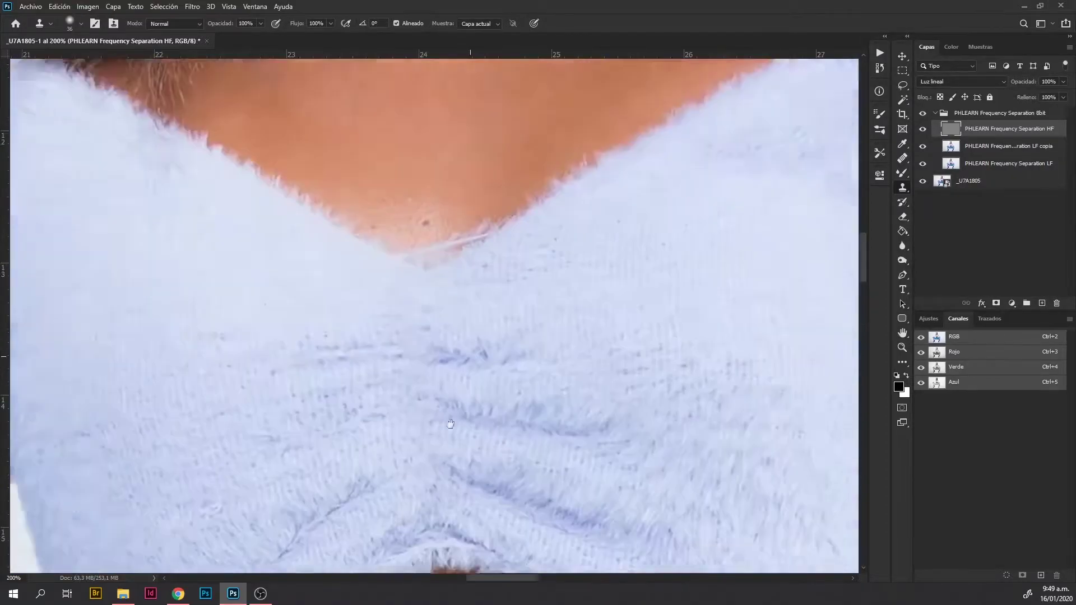
{"action": "scroll", "coordinate": [451, 424], "scroll_direction": "up", "scroll_amount": 5}
{"action": "scroll", "coordinate": [387, 422], "scroll_direction": "left", "scroll_amount": 1}
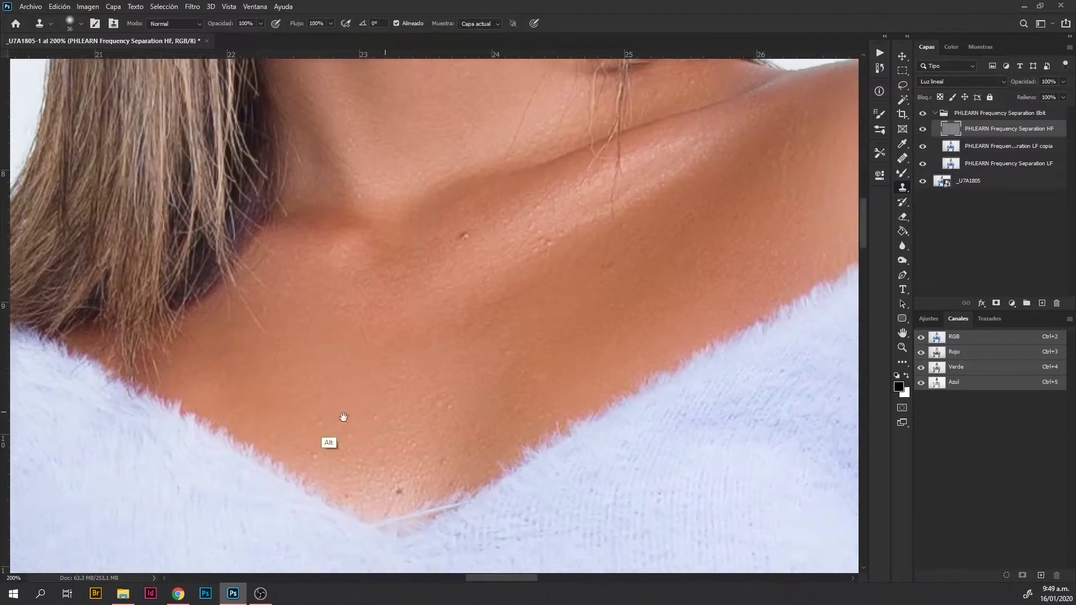
{"action": "scroll", "coordinate": [341, 422], "scroll_direction": "down", "scroll_amount": 1}
{"action": "scroll", "coordinate": [324, 401], "scroll_direction": "right", "scroll_amount": 2}
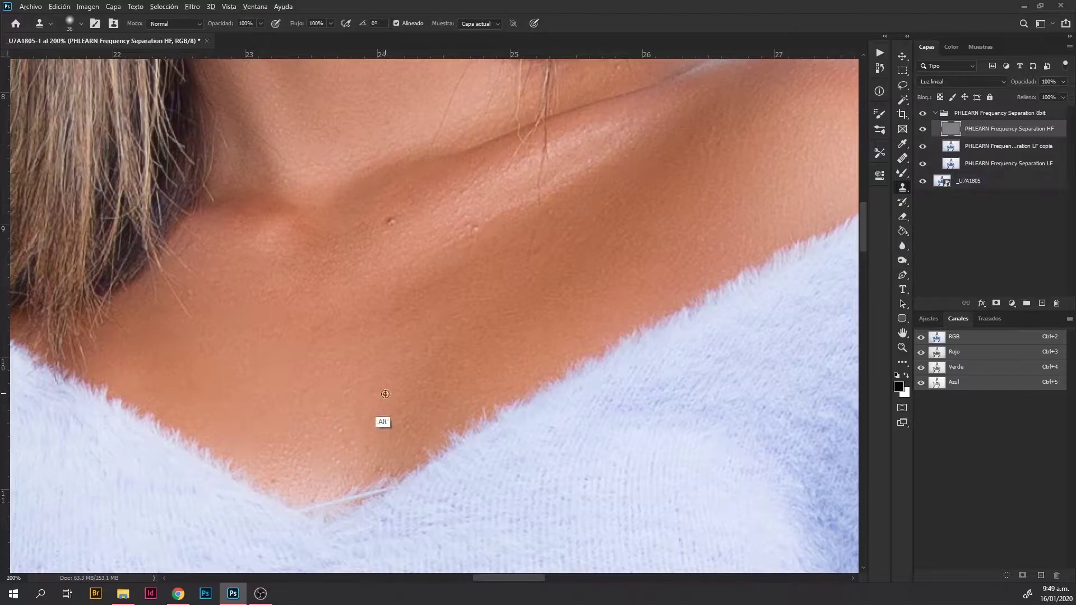
{"action": "scroll", "coordinate": [385, 394], "scroll_direction": "up", "scroll_amount": 2}
{"action": "scroll", "coordinate": [456, 396], "scroll_direction": "up", "scroll_amount": 1}
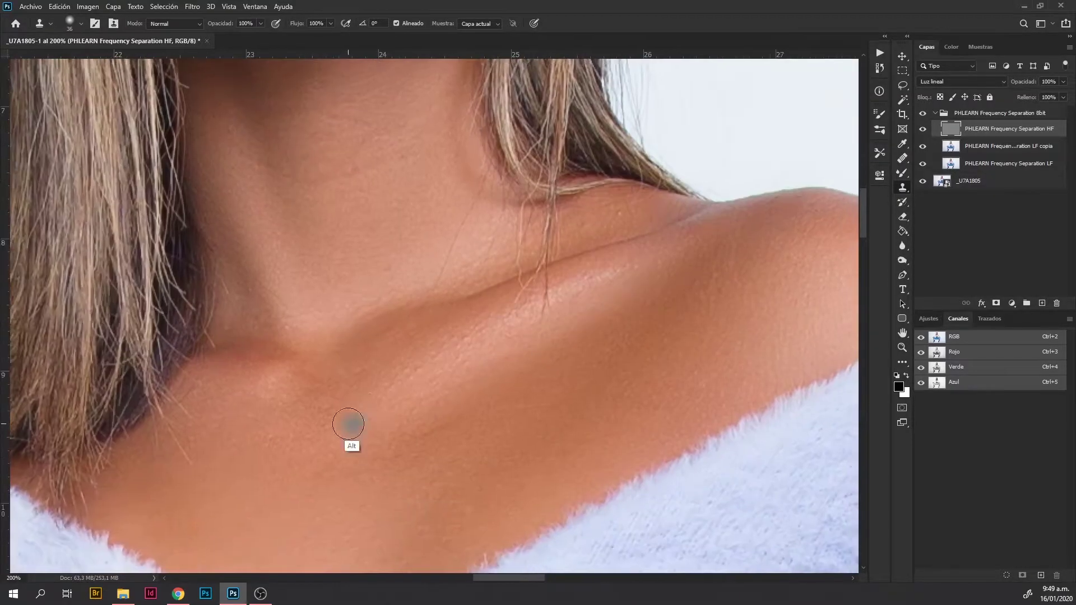
{"action": "scroll", "coordinate": [378, 403], "scroll_direction": "up", "scroll_amount": 1}
{"action": "scroll", "coordinate": [379, 403], "scroll_direction": "right", "scroll_amount": 3}
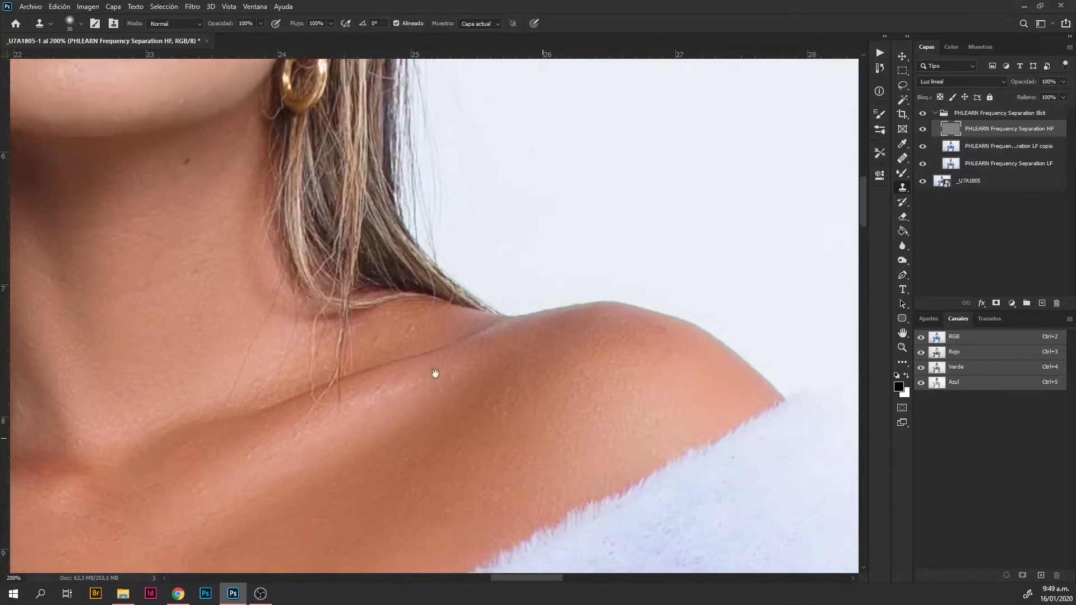
{"action": "scroll", "coordinate": [492, 412], "scroll_direction": "up", "scroll_amount": 2}
{"action": "scroll", "coordinate": [299, 393], "scroll_direction": "left", "scroll_amount": 2}
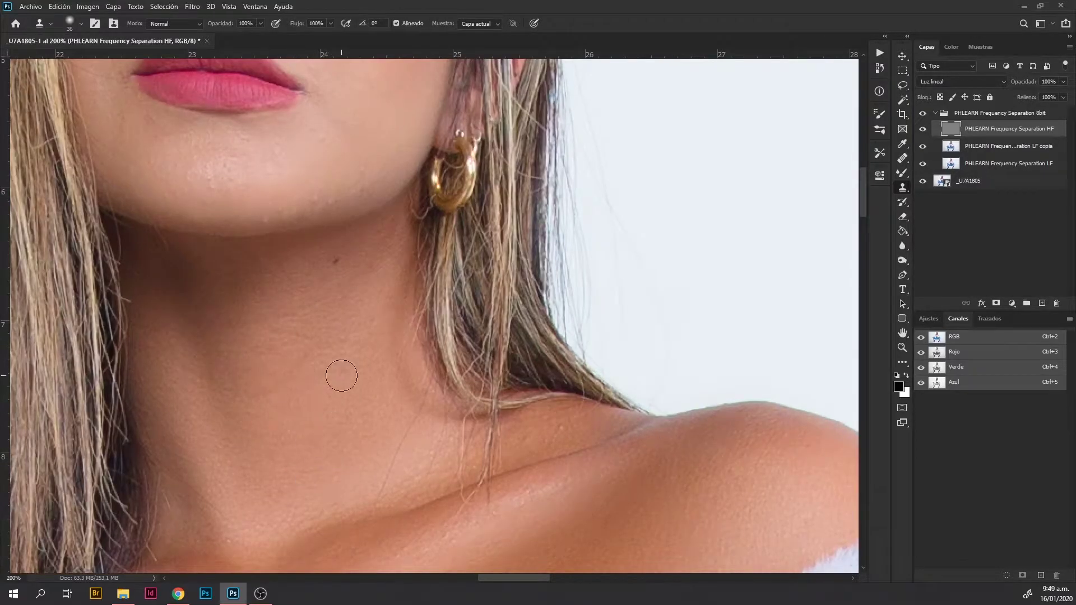
{"action": "scroll", "coordinate": [362, 409], "scroll_direction": "down", "scroll_amount": 1}
{"action": "scroll", "coordinate": [374, 381], "scroll_direction": "down", "scroll_amount": 1}
{"action": "scroll", "coordinate": [377, 390], "scroll_direction": "up", "scroll_amount": 3}
{"action": "scroll", "coordinate": [377, 389], "scroll_direction": "left", "scroll_amount": 2}
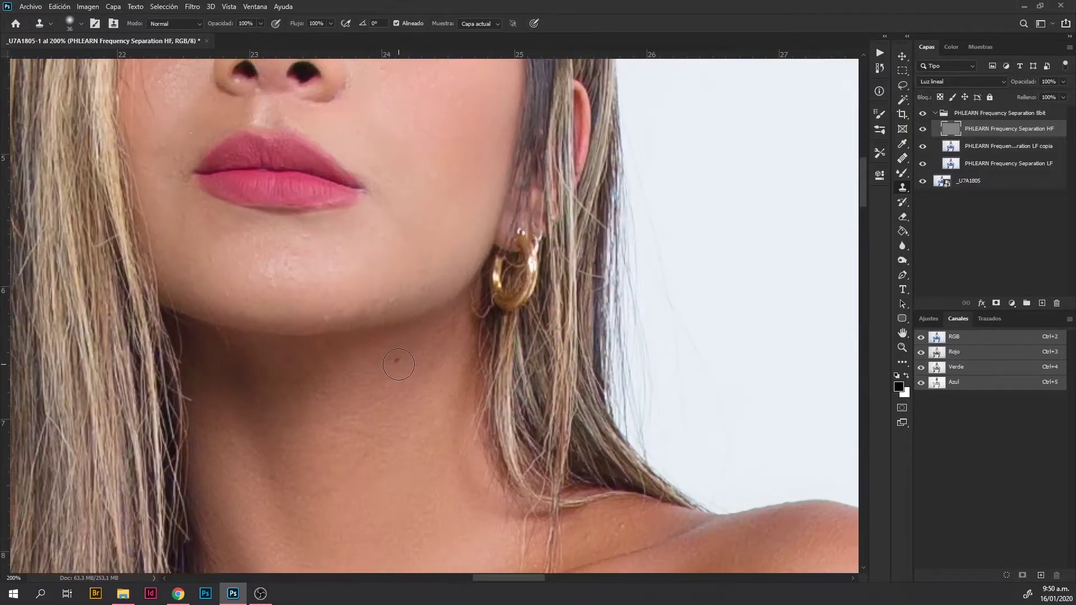
{"action": "scroll", "coordinate": [386, 401], "scroll_direction": "up", "scroll_amount": 2}
{"action": "scroll", "coordinate": [386, 401], "scroll_direction": "left", "scroll_amount": 1}
{"action": "scroll", "coordinate": [303, 418], "scroll_direction": "left", "scroll_amount": 1}
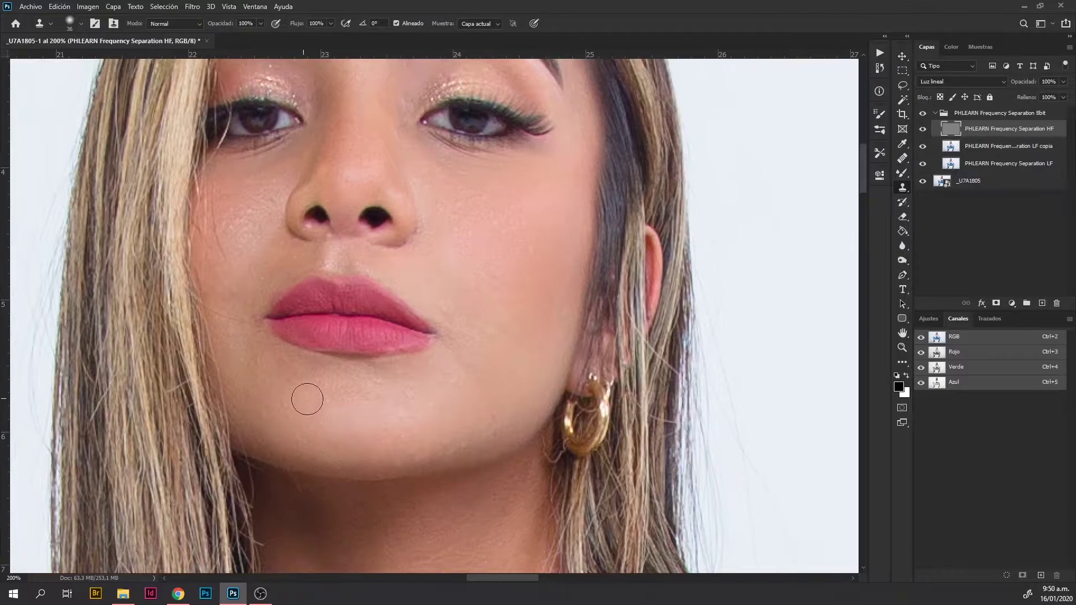
{"action": "scroll", "coordinate": [329, 413], "scroll_direction": "right", "scroll_amount": 2}
{"action": "scroll", "coordinate": [352, 392], "scroll_direction": "right", "scroll_amount": 1}
{"action": "scroll", "coordinate": [345, 381], "scroll_direction": "up", "scroll_amount": 1}
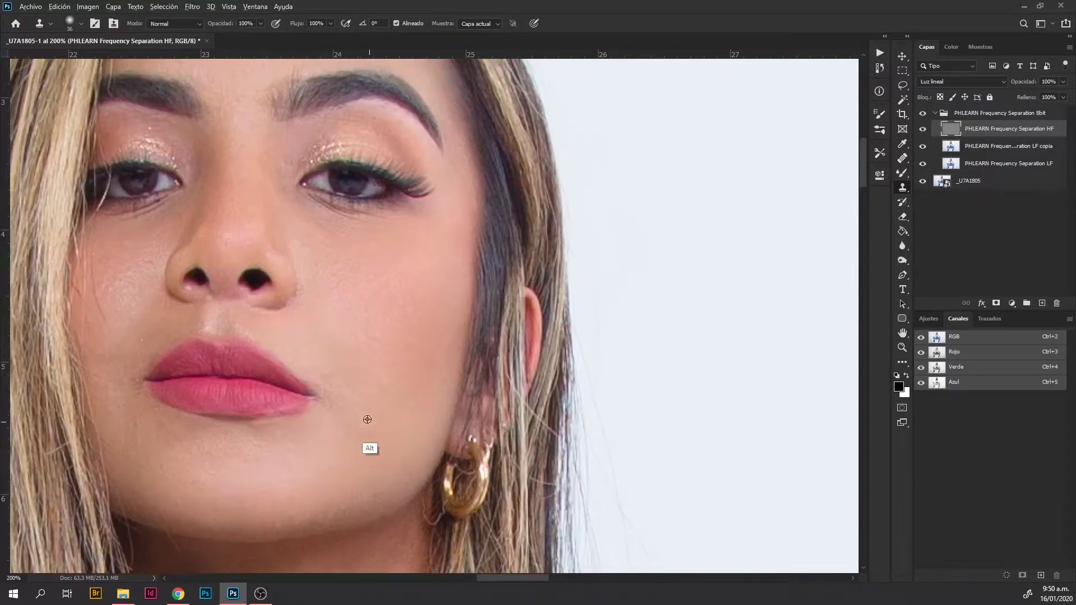
- Clone away spots across the cheeks, nose and brow on the HF layer
{"action": "scroll", "coordinate": [372, 344], "scroll_direction": "up", "scroll_amount": 4}
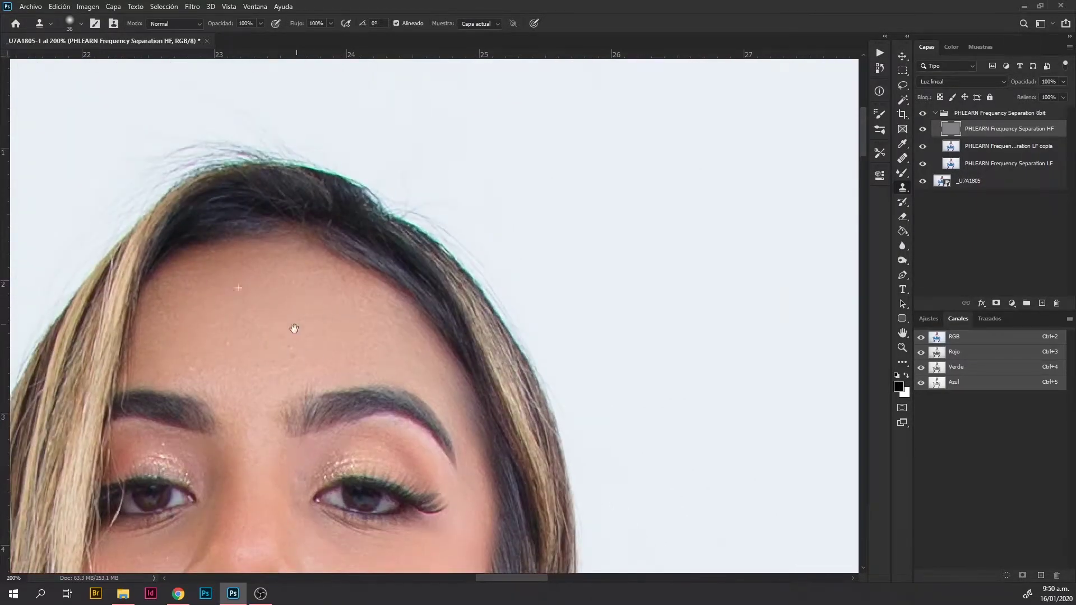
{"action": "scroll", "coordinate": [336, 320], "scroll_direction": "down", "scroll_amount": 1}
{"action": "scroll", "coordinate": [393, 308], "scroll_direction": "left", "scroll_amount": 1}
{"action": "scroll", "coordinate": [392, 240], "scroll_direction": "left", "scroll_amount": 1}
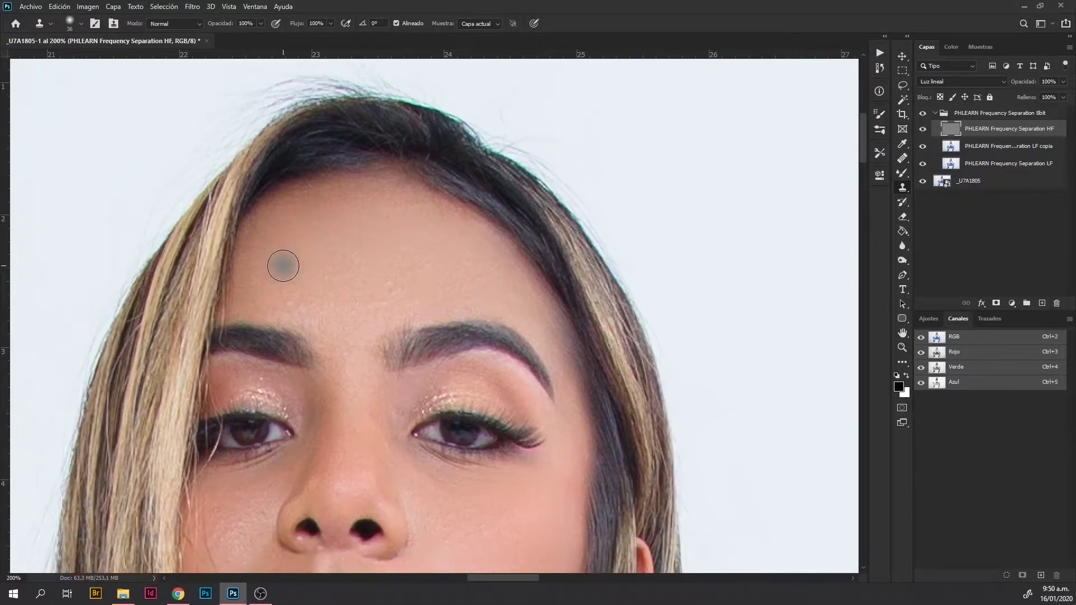
{"action": "scroll", "coordinate": [243, 301], "scroll_direction": "down", "scroll_amount": 3}
{"action": "scroll", "coordinate": [305, 279], "scroll_direction": "down", "scroll_amount": 2}
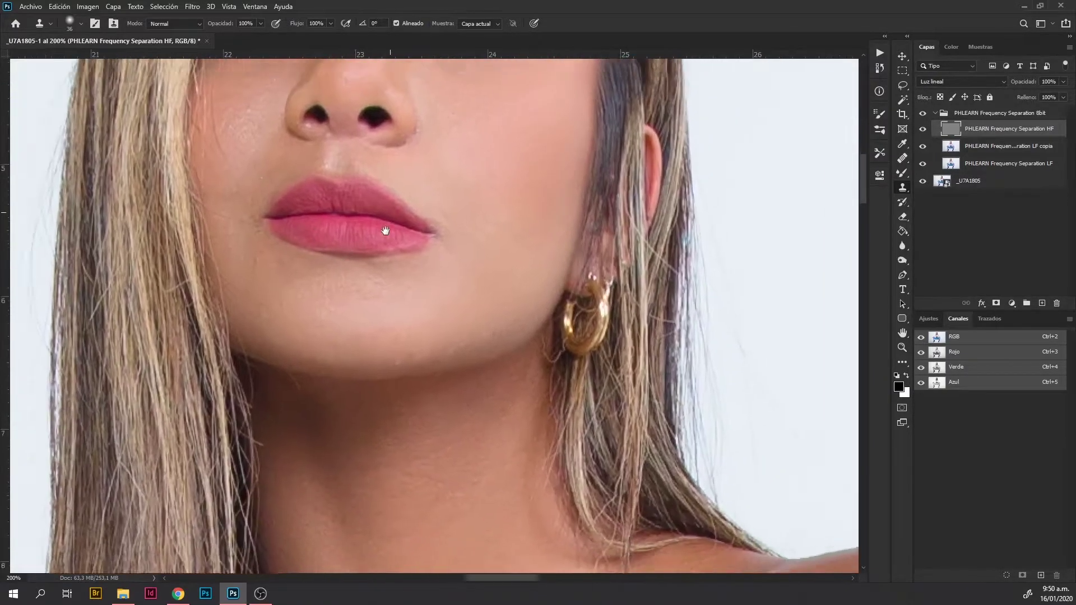
{"action": "scroll", "coordinate": [337, 292], "scroll_direction": "right", "scroll_amount": 1}
{"action": "scroll", "coordinate": [314, 325], "scroll_direction": "right", "scroll_amount": 1}
{"action": "scroll", "coordinate": [344, 336], "scroll_direction": "down", "scroll_amount": 2}
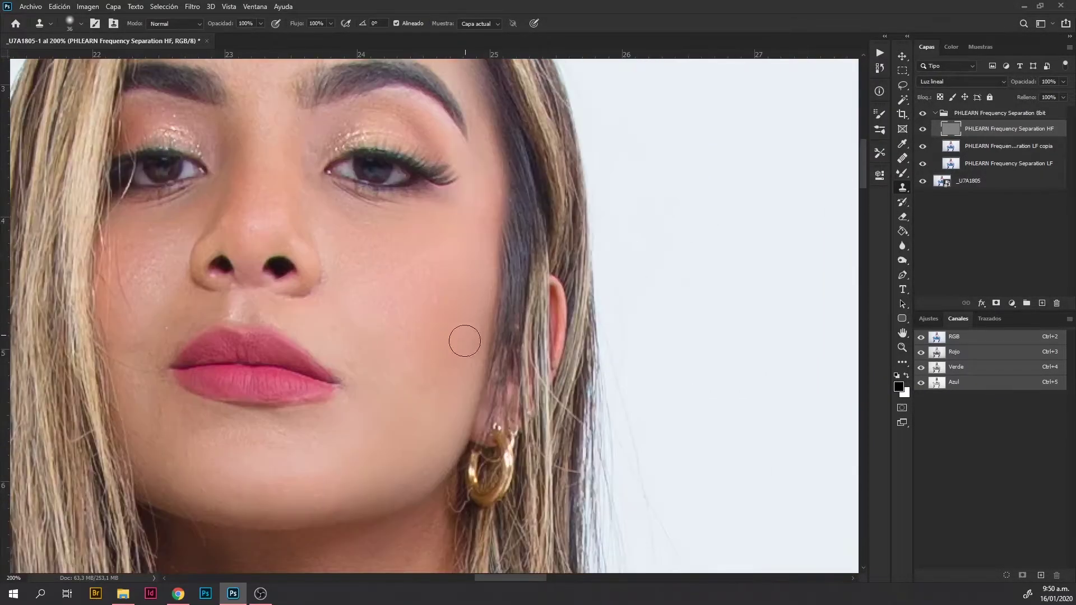
{"action": "scroll", "coordinate": [464, 337], "scroll_direction": "up", "scroll_amount": 1}
{"action": "scroll", "coordinate": [408, 209], "scroll_direction": "up", "scroll_amount": 3}
{"action": "scroll", "coordinate": [366, 391], "scroll_direction": "up", "scroll_amount": 3}
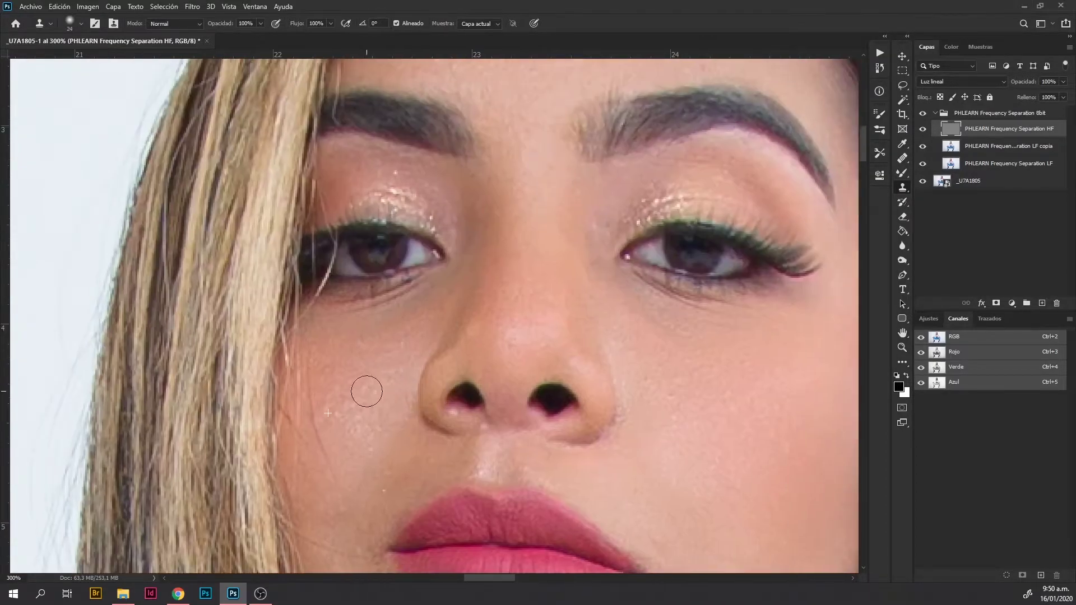
{"action": "scroll", "coordinate": [371, 396], "scroll_direction": "down", "scroll_amount": 1}
{"action": "scroll", "coordinate": [392, 365], "scroll_direction": "up", "scroll_amount": 3}
{"action": "scroll", "coordinate": [437, 359], "scroll_direction": "right", "scroll_amount": 1}
{"action": "scroll", "coordinate": [451, 358], "scroll_direction": "up", "scroll_amount": 2}
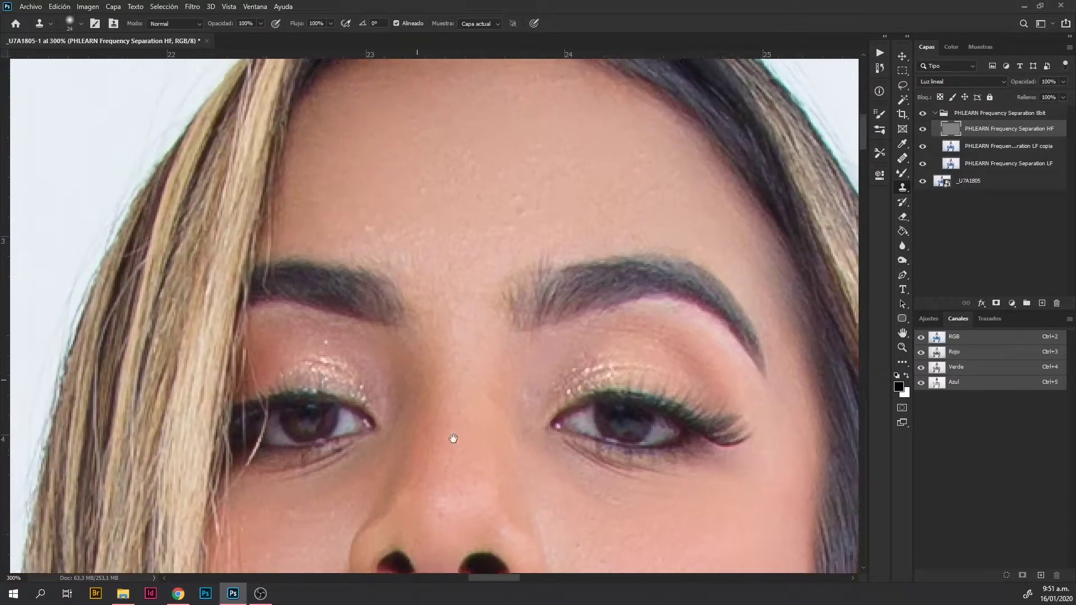
{"action": "scroll", "coordinate": [483, 284], "scroll_direction": "up", "scroll_amount": 2}
{"action": "scroll", "coordinate": [482, 284], "scroll_direction": "down", "scroll_amount": 2}
{"action": "scroll", "coordinate": [471, 325], "scroll_direction": "left", "scroll_amount": 2}
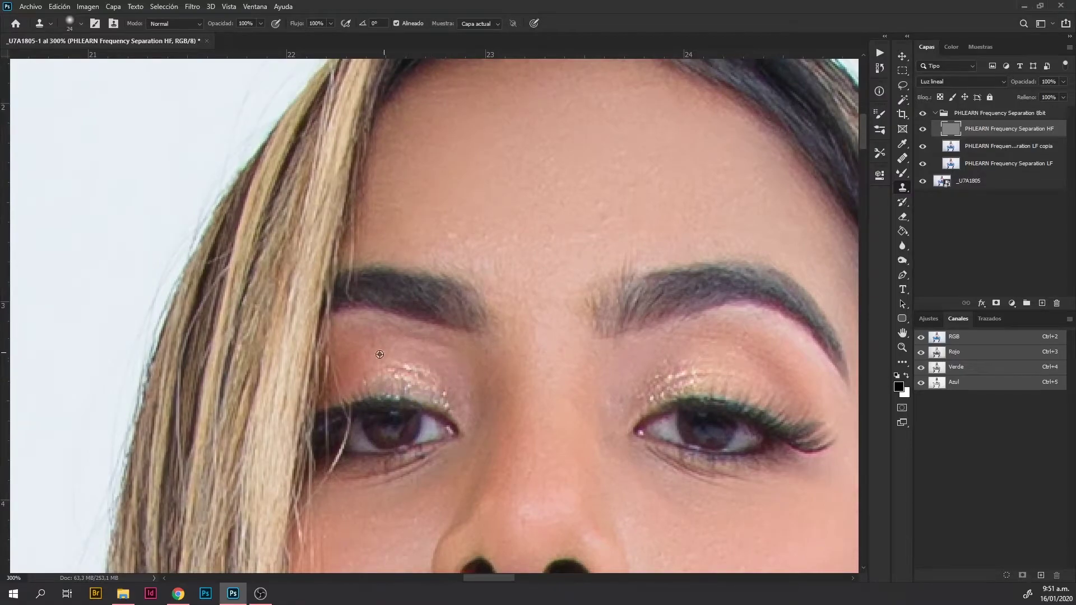
{"action": "scroll", "coordinate": [381, 350], "scroll_direction": "down", "scroll_amount": 5}
{"action": "scroll", "coordinate": [553, 356], "scroll_direction": "right", "scroll_amount": 3}
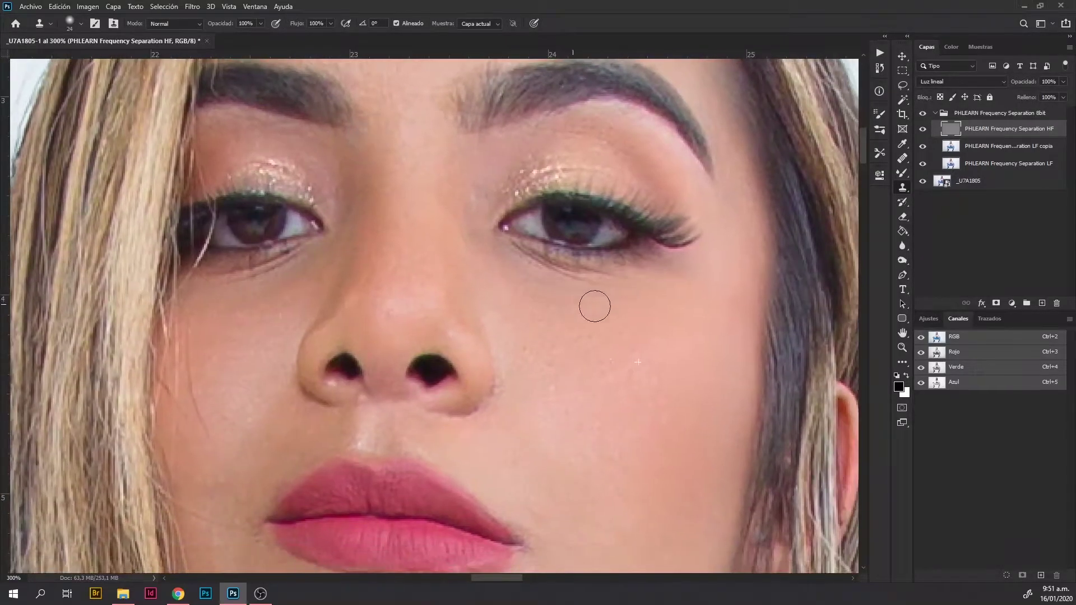
{"action": "scroll", "coordinate": [596, 305], "scroll_direction": "up", "scroll_amount": 3}
{"action": "scroll", "coordinate": [325, 440], "scroll_direction": "left", "scroll_amount": 3}
{"action": "scroll", "coordinate": [456, 389], "scroll_direction": "right", "scroll_amount": 3}
{"action": "scroll", "coordinate": [428, 236], "scroll_direction": "down", "scroll_amount": 2}
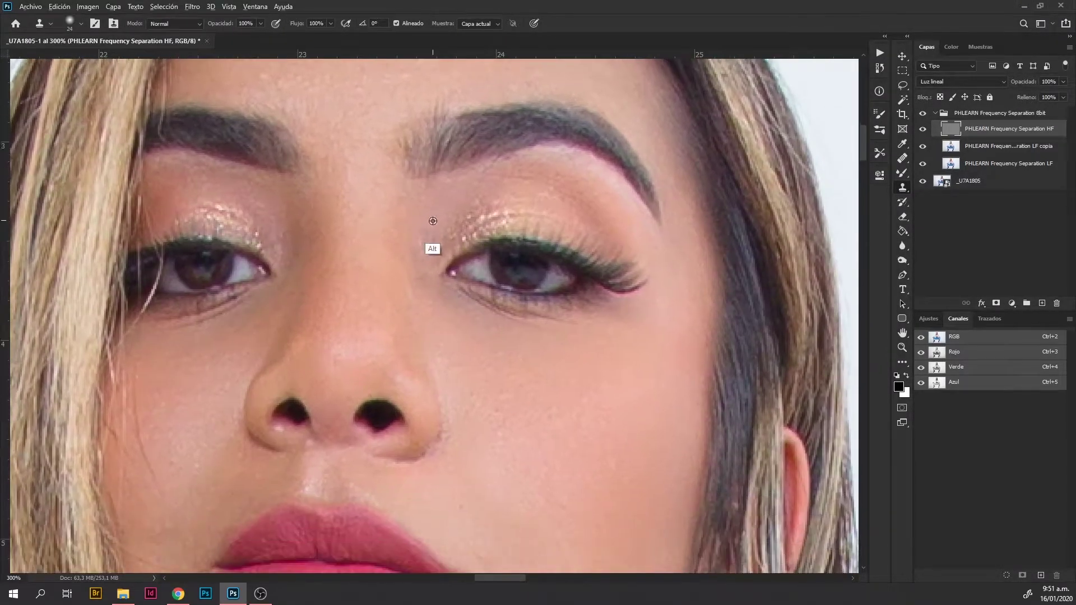
{"action": "scroll", "coordinate": [431, 272], "scroll_direction": "down", "scroll_amount": 4}
{"action": "scroll", "coordinate": [487, 392], "scroll_direction": "down", "scroll_amount": 2}
- Clone away specks on the backdrop, box and floor around the boots on the HF layer
{"action": "scroll", "coordinate": [504, 331], "scroll_direction": "down", "scroll_amount": 5}
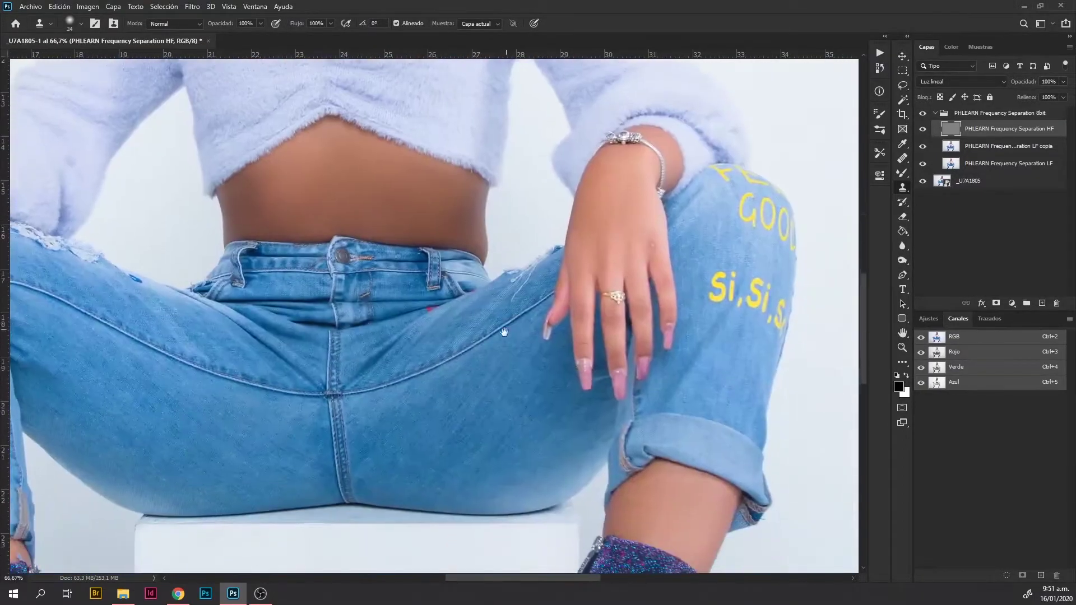
{"action": "scroll", "coordinate": [372, 269], "scroll_direction": "down", "scroll_amount": 4}
{"action": "scroll", "coordinate": [392, 258], "scroll_direction": "up", "scroll_amount": 3}
{"action": "scroll", "coordinate": [461, 239], "scroll_direction": "up", "scroll_amount": 1}
{"action": "scroll", "coordinate": [460, 238], "scroll_direction": "down", "scroll_amount": 10}
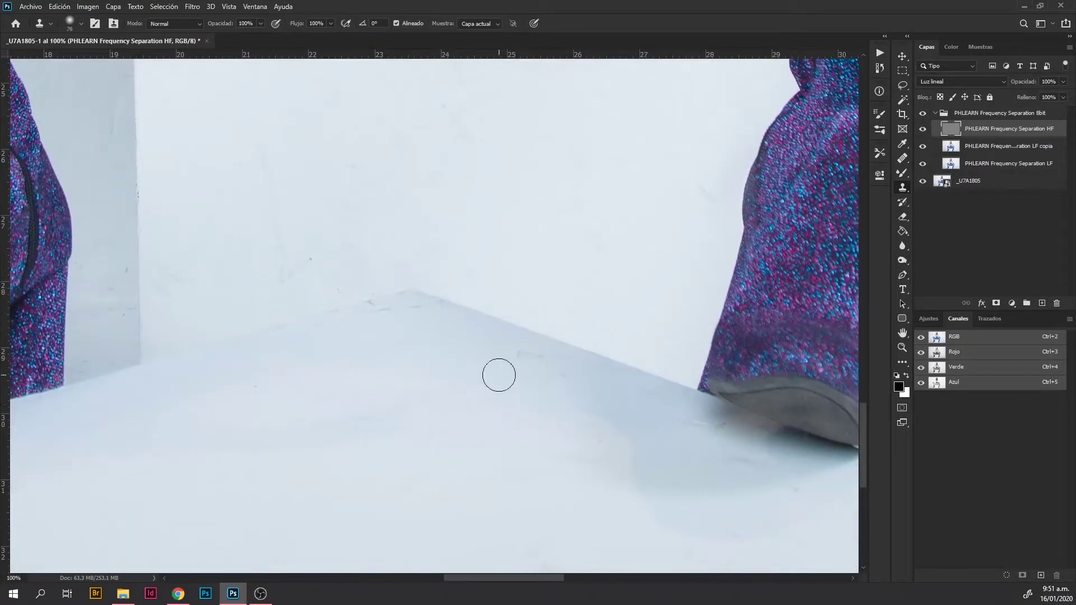
{"action": "scroll", "coordinate": [483, 415], "scroll_direction": "up", "scroll_amount": 3}
{"action": "scroll", "coordinate": [457, 380], "scroll_direction": "up", "scroll_amount": 5}
{"action": "scroll", "coordinate": [370, 394], "scroll_direction": "up", "scroll_amount": 2}
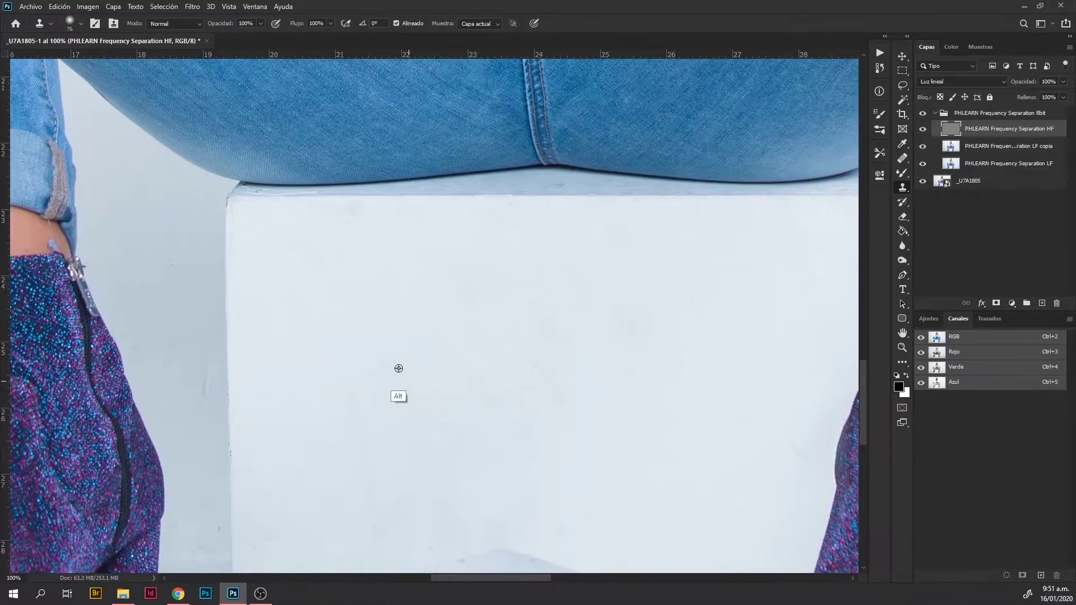
{"action": "scroll", "coordinate": [399, 365], "scroll_direction": "up", "scroll_amount": 2}
{"action": "scroll", "coordinate": [549, 241], "scroll_direction": "right", "scroll_amount": 2}
{"action": "scroll", "coordinate": [608, 209], "scroll_direction": "down", "scroll_amount": 3}
{"action": "scroll", "coordinate": [595, 275], "scroll_direction": "down", "scroll_amount": 2}
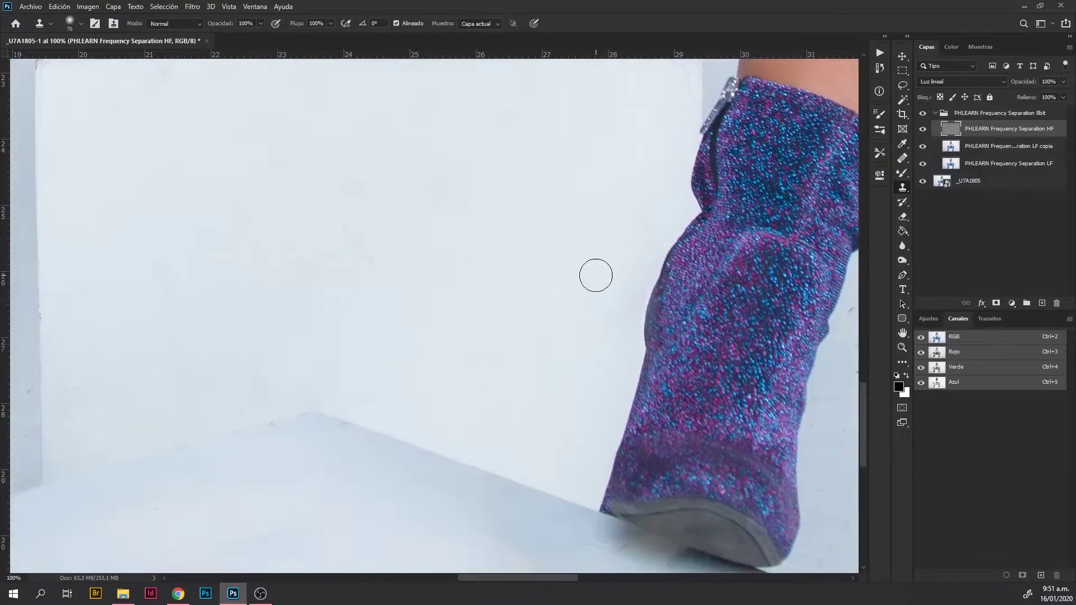
{"action": "scroll", "coordinate": [393, 311], "scroll_direction": "right", "scroll_amount": 3}
{"action": "scroll", "coordinate": [549, 297], "scroll_direction": "right", "scroll_amount": 1}
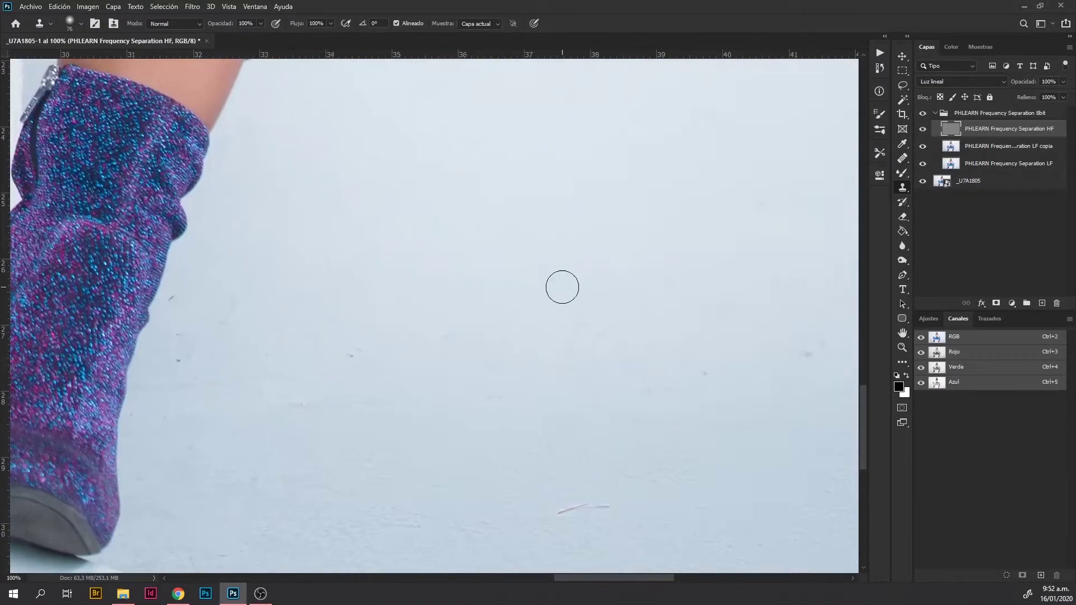
{"action": "scroll", "coordinate": [504, 283], "scroll_direction": "down", "scroll_amount": 1}
{"action": "scroll", "coordinate": [510, 438], "scroll_direction": "up", "scroll_amount": 2}
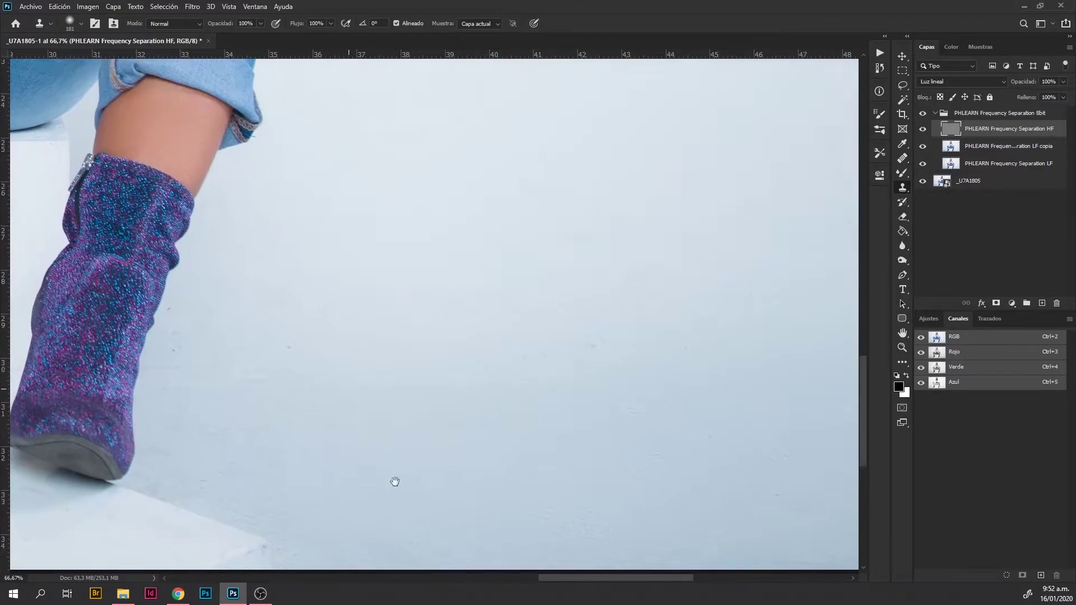
{"action": "scroll", "coordinate": [616, 342], "scroll_direction": "right", "scroll_amount": 3}
{"action": "scroll", "coordinate": [371, 336], "scroll_direction": "left", "scroll_amount": 5}
{"action": "scroll", "coordinate": [387, 364], "scroll_direction": "up", "scroll_amount": 2}
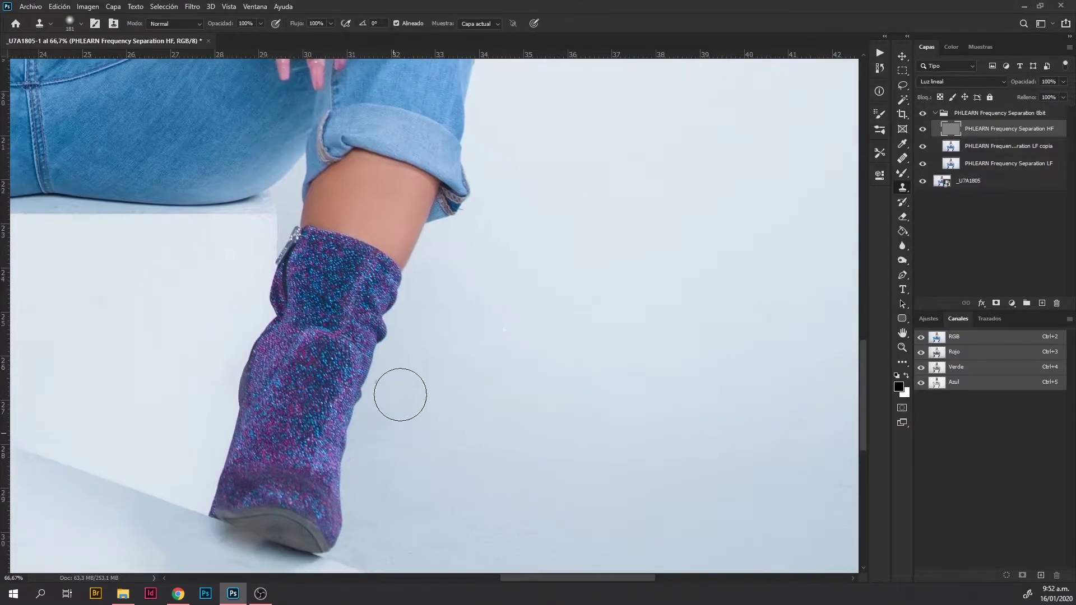
{"action": "scroll", "coordinate": [364, 404], "scroll_direction": "left", "scroll_amount": 5}
{"action": "scroll", "coordinate": [337, 393], "scroll_direction": "left", "scroll_amount": 5}
{"action": "scroll", "coordinate": [353, 376], "scroll_direction": "down", "scroll_amount": 3}
{"action": "scroll", "coordinate": [330, 391], "scroll_direction": "up", "scroll_amount": 2}
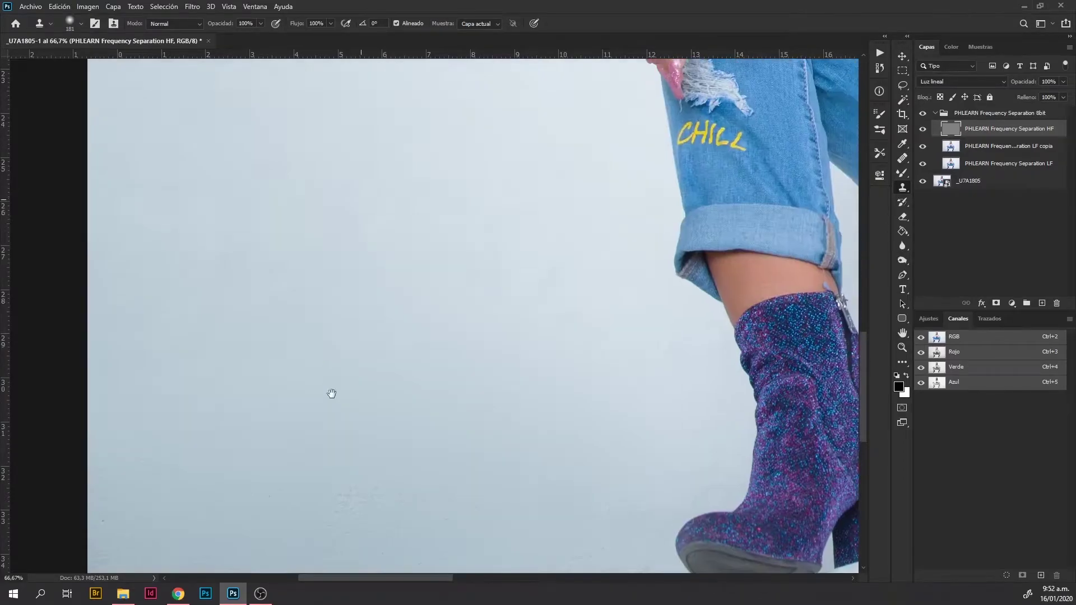
{"action": "scroll", "coordinate": [384, 254], "scroll_direction": "right", "scroll_amount": 2}
{"action": "scroll", "coordinate": [384, 254], "scroll_direction": "down", "scroll_amount": 3}
{"action": "scroll", "coordinate": [367, 449], "scroll_direction": "left", "scroll_amount": 3}
{"action": "scroll", "coordinate": [304, 388], "scroll_direction": "right", "scroll_amount": 2}
{"action": "scroll", "coordinate": [304, 388], "scroll_direction": "up", "scroll_amount": 1}
{"action": "scroll", "coordinate": [522, 390], "scroll_direction": "right", "scroll_amount": 2}
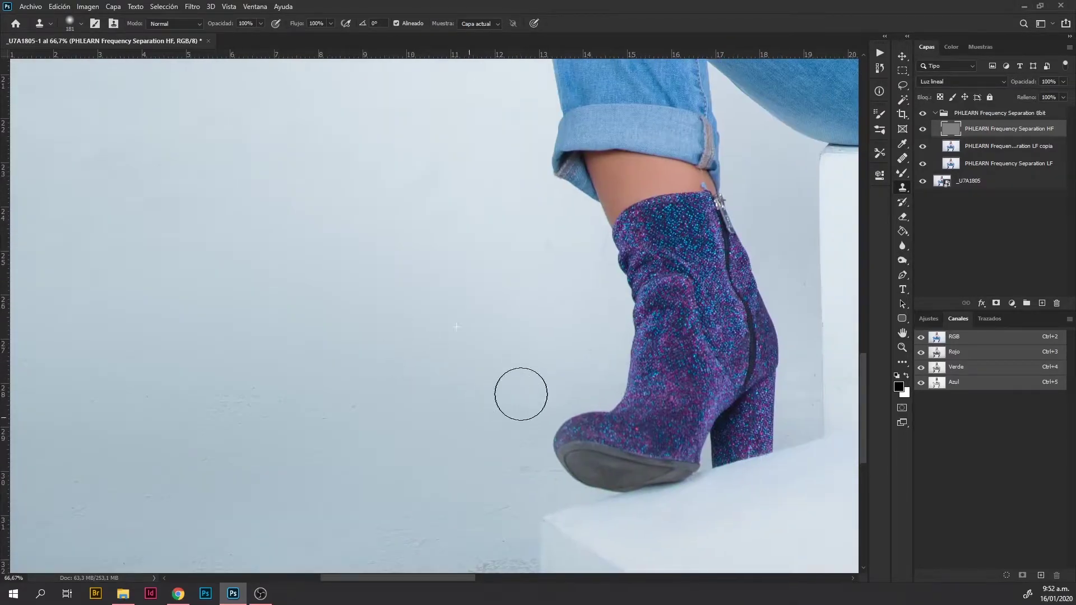
{"action": "scroll", "coordinate": [485, 380], "scroll_direction": "down", "scroll_amount": 3}
{"action": "scroll", "coordinate": [393, 394], "scroll_direction": "up", "scroll_amount": 2}
{"action": "scroll", "coordinate": [393, 394], "scroll_direction": "left", "scroll_amount": 3}
{"action": "scroll", "coordinate": [393, 394], "scroll_direction": "down", "scroll_amount": 1}
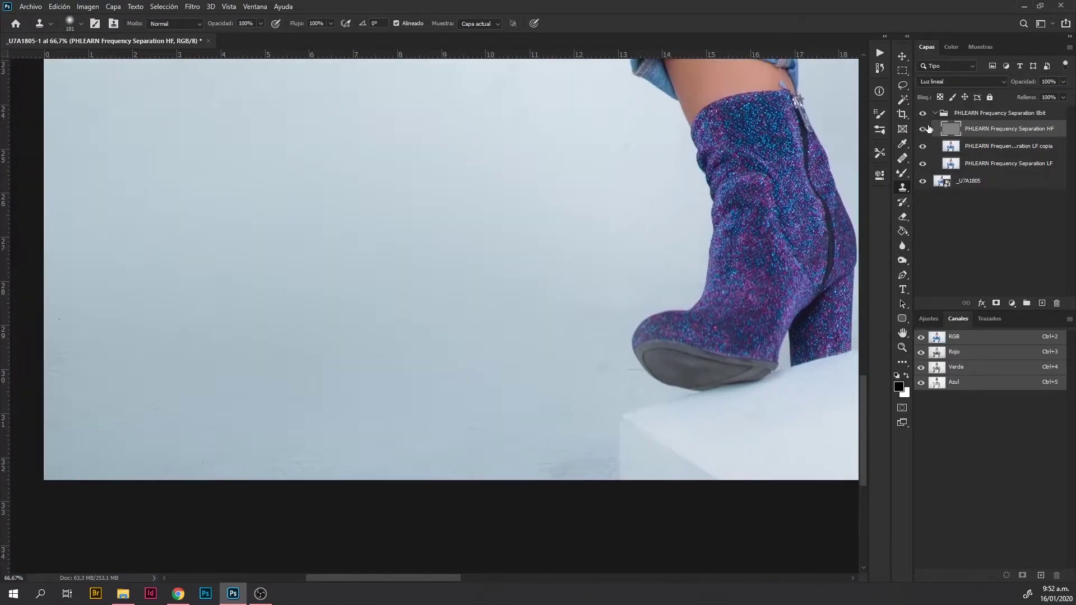
- Hide the HF layer and make LF copia active with the Mixer Brush
{"action": "left_click", "coordinate": [922, 129]}
{"action": "left_click", "coordinate": [1003, 146]}
{"action": "key", "text": "b"}
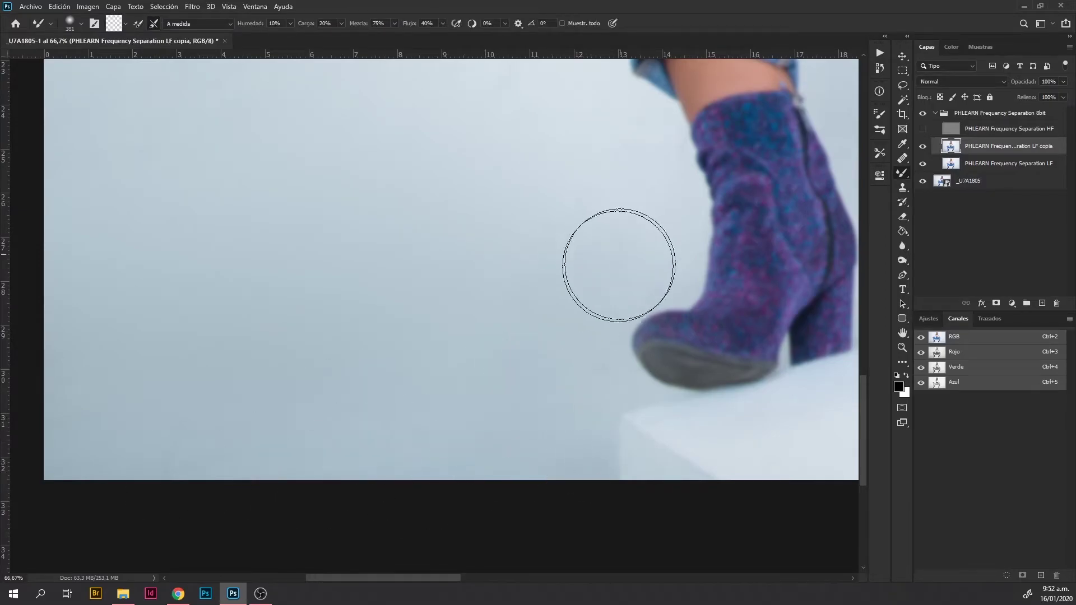
- Blend the uneven backdrop and floor tones around the boots on LF copia
{"action": "scroll", "coordinate": [524, 432], "scroll_direction": "down", "scroll_amount": 2}
{"action": "scroll", "coordinate": [483, 353], "scroll_direction": "right", "scroll_amount": 3}
{"action": "scroll", "coordinate": [581, 367], "scroll_direction": "down", "scroll_amount": 1}
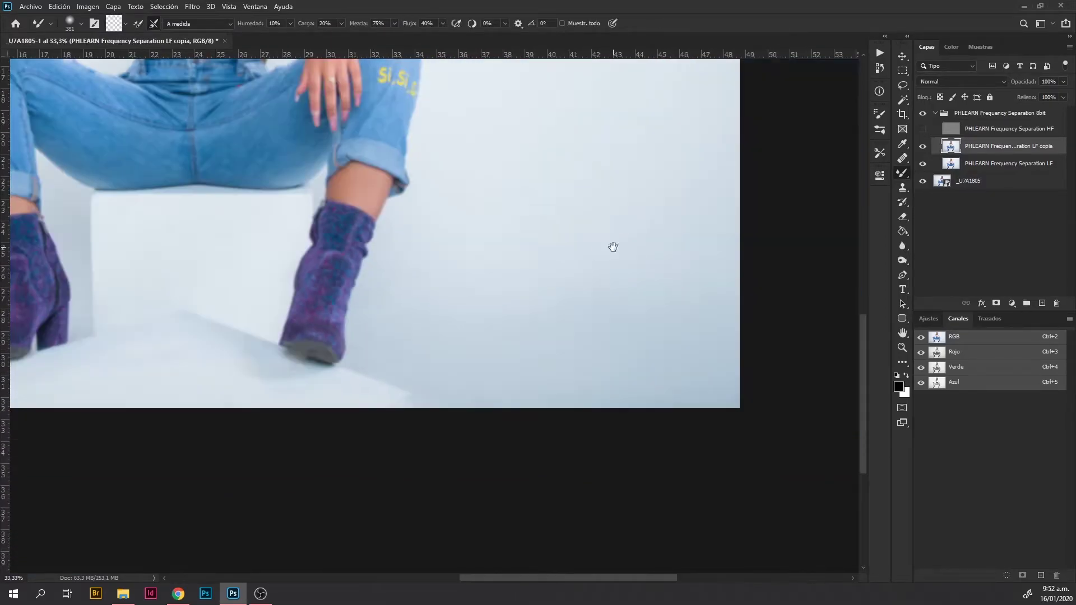
{"action": "scroll", "coordinate": [519, 293], "scroll_direction": "up", "scroll_amount": 1}
{"action": "scroll", "coordinate": [393, 336], "scroll_direction": "up", "scroll_amount": 1}
{"action": "scroll", "coordinate": [426, 359], "scroll_direction": "down", "scroll_amount": 2}
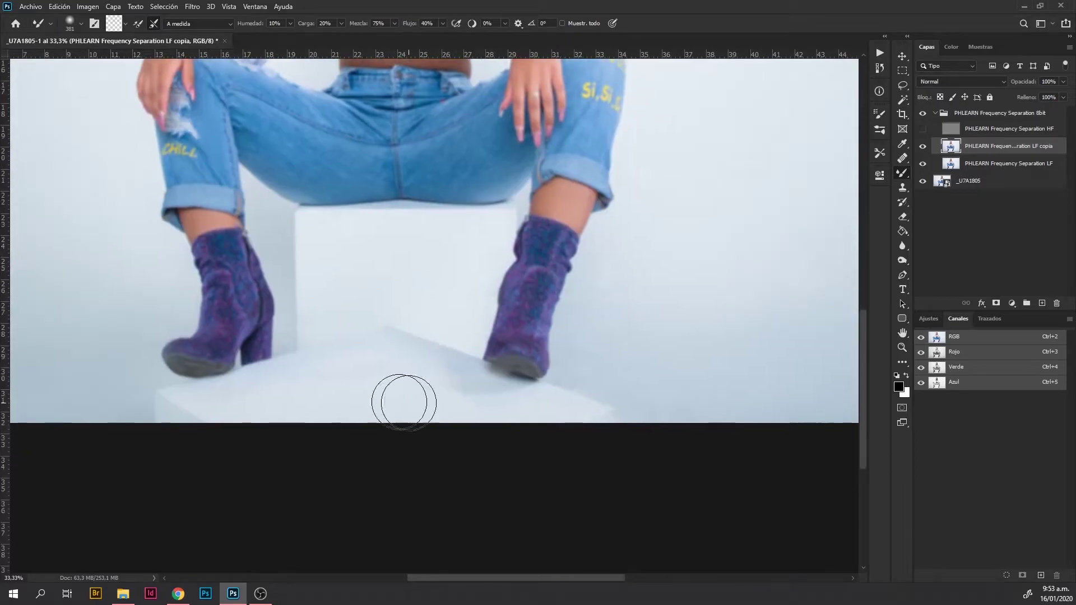
{"action": "scroll", "coordinate": [504, 387], "scroll_direction": "up", "scroll_amount": 4}
{"action": "scroll", "coordinate": [505, 370], "scroll_direction": "left", "scroll_amount": 4}
{"action": "scroll", "coordinate": [476, 404], "scroll_direction": "down", "scroll_amount": 1}
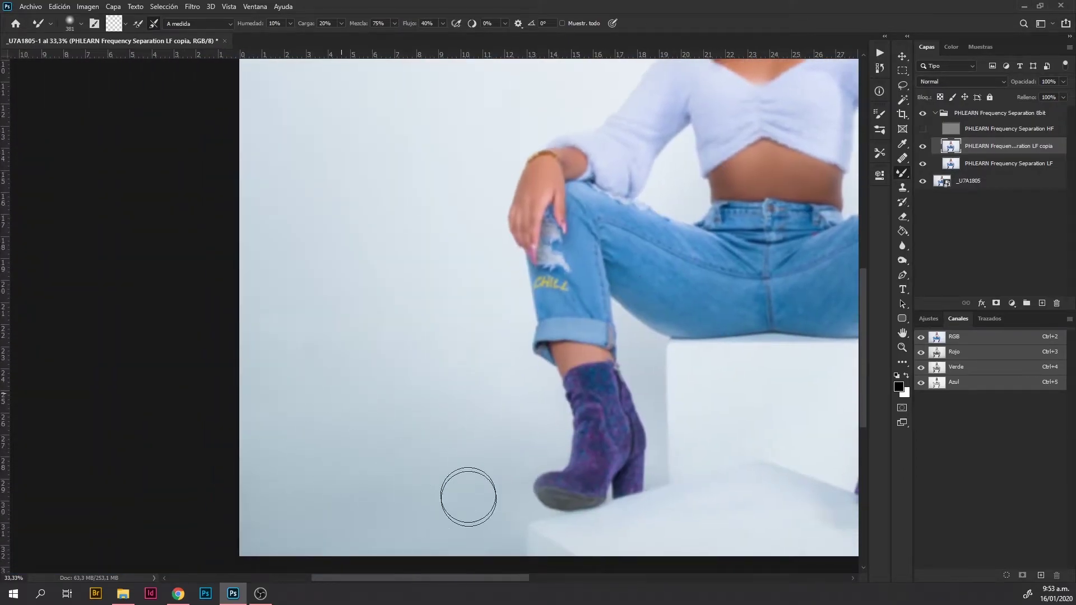
{"action": "scroll", "coordinate": [393, 460], "scroll_direction": "down", "scroll_amount": 1}
- Show the high-frequency layer again and make it the active layer
{"action": "left_click", "coordinate": [922, 129]}
{"action": "left_click", "coordinate": [931, 128]}
{"action": "scroll", "coordinate": [497, 372], "scroll_direction": "up", "scroll_amount": 1}
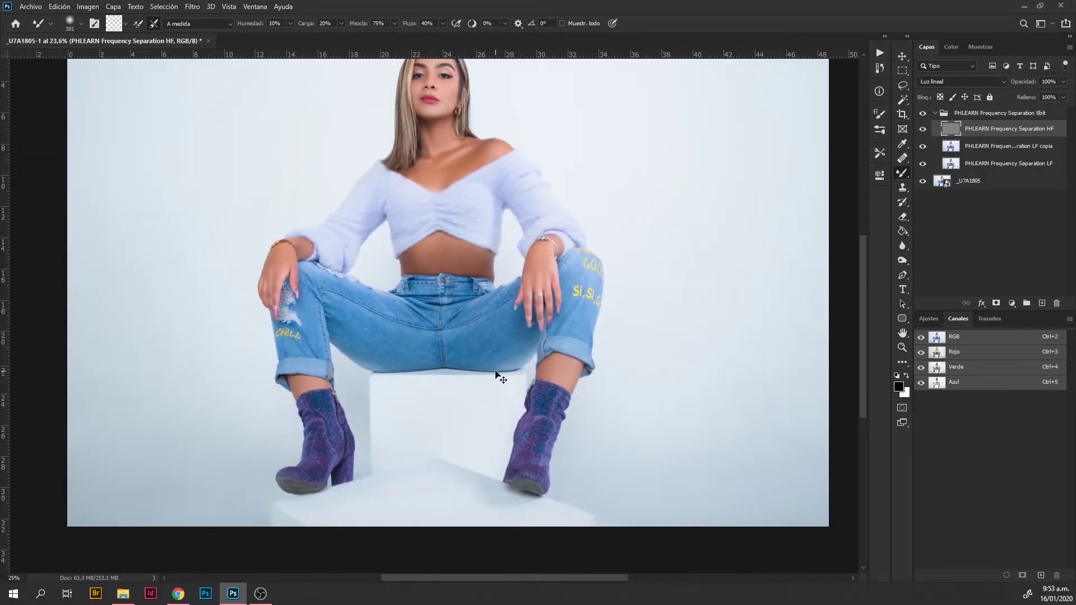
- Add a Curves adjustment layer above LF copia and invert its mask to black
{"action": "left_click_drag", "start_coordinate": [605, 204], "coordinate": [603, 366]}
{"action": "left_click", "coordinate": [1009, 146]}
{"action": "left_click", "coordinate": [1012, 303]}
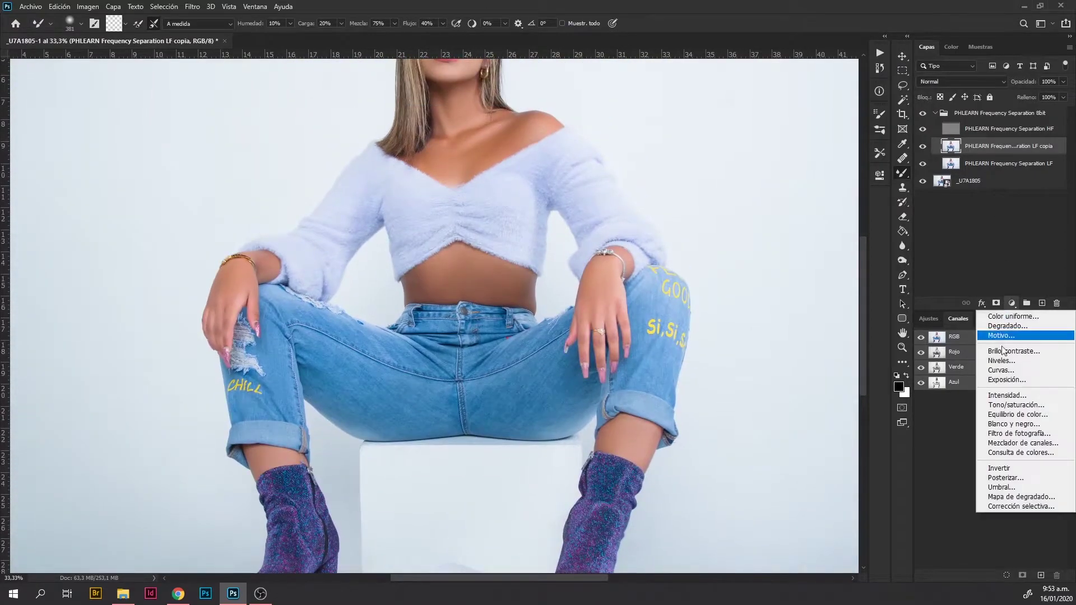
{"action": "left_click", "coordinate": [997, 370]}
{"action": "left_click", "coordinate": [849, 172]}
{"action": "key", "text": "ctrl+i"}
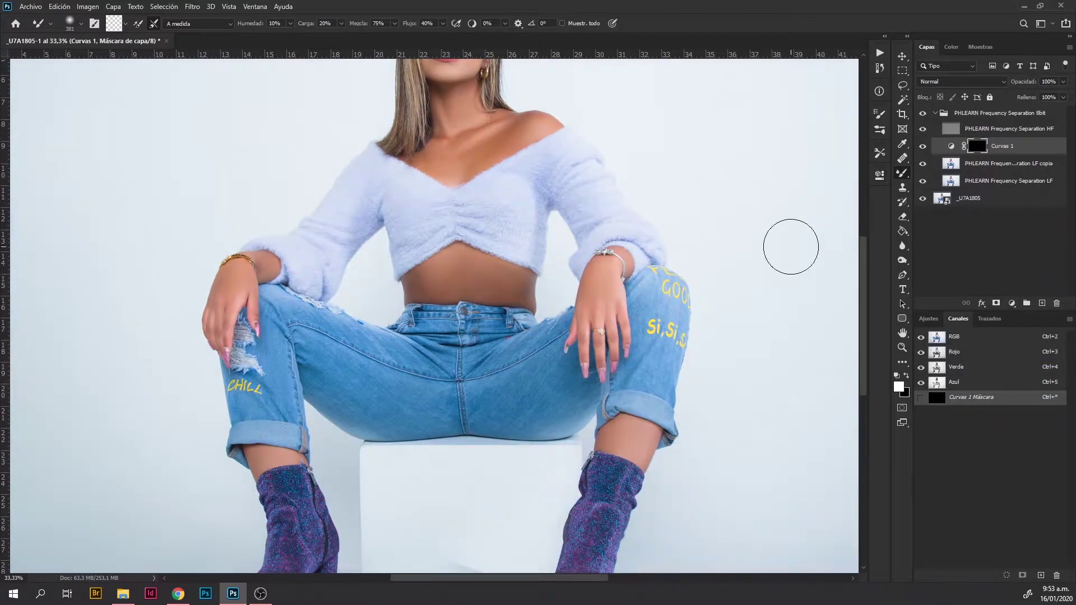
- Paint white at 5% flow into the Curves mask over the neck and chest
{"action": "scroll", "coordinate": [377, 286], "scroll_direction": "up", "scroll_amount": 2}
{"action": "scroll", "coordinate": [337, 297], "scroll_direction": "up", "scroll_amount": 2}
{"action": "key", "text": "shift+b"}
{"action": "scroll", "coordinate": [303, 308], "scroll_direction": "down", "scroll_amount": 2}
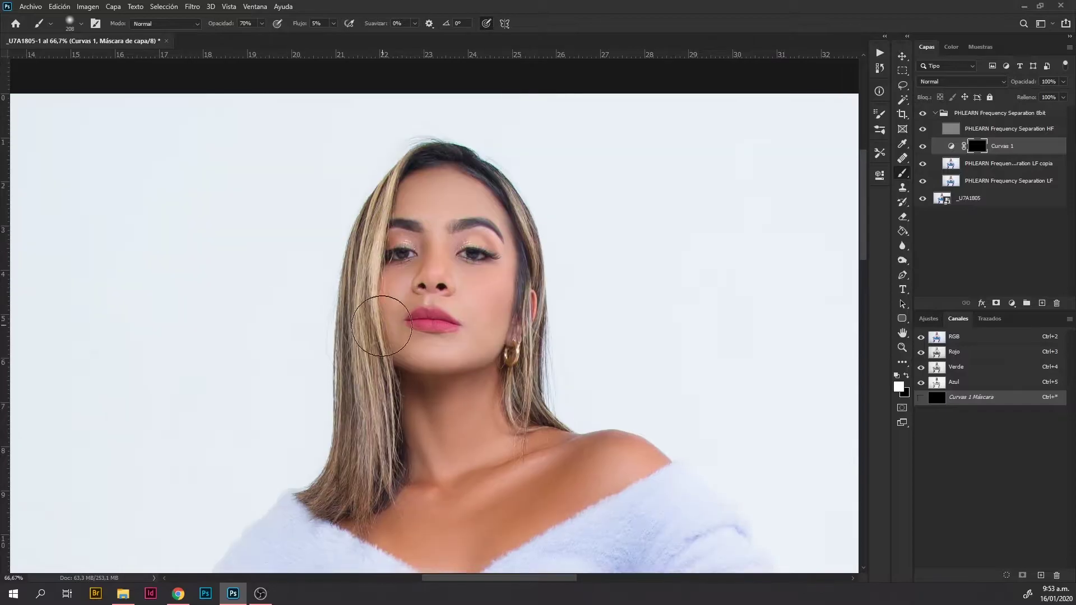
{"action": "scroll", "coordinate": [391, 328], "scroll_direction": "up", "scroll_amount": 1}
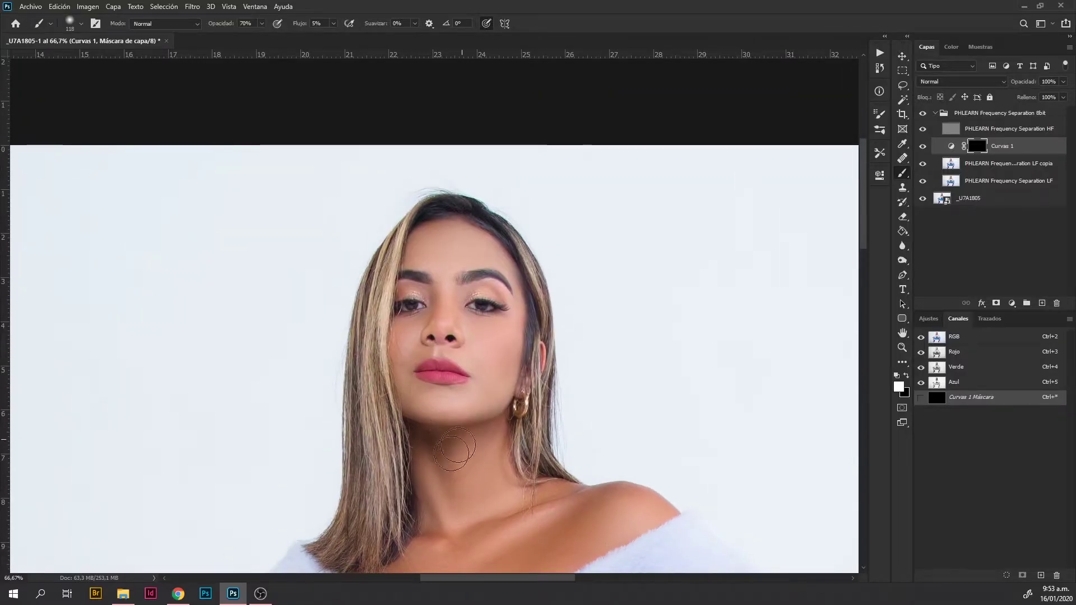
{"action": "left_click_drag", "start_coordinate": [446, 411], "coordinate": [459, 248]}
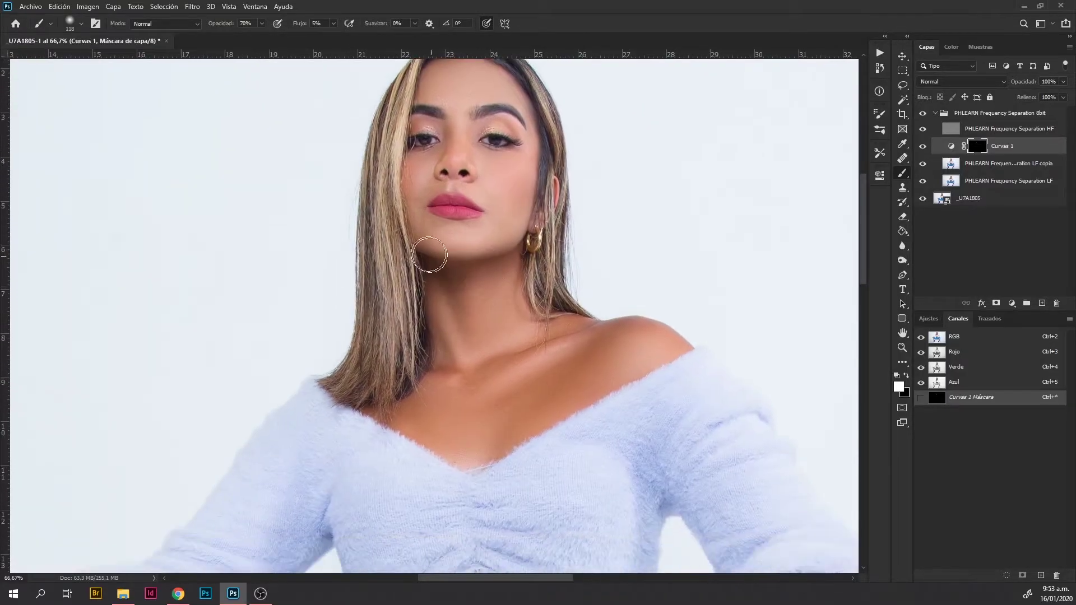
{"action": "left_click_drag", "start_coordinate": [440, 343], "coordinate": [454, 255]}
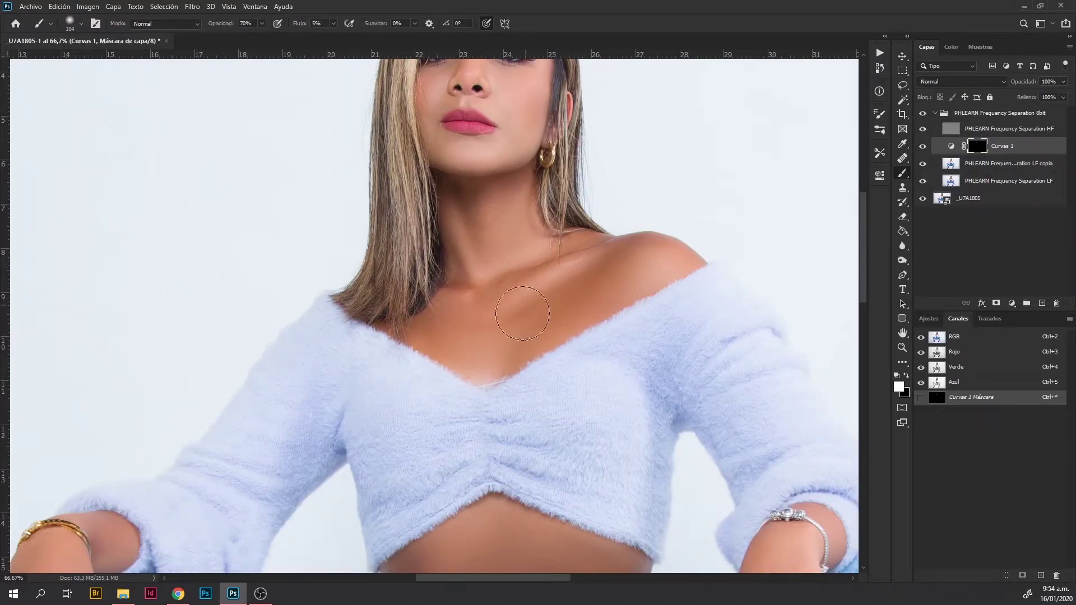
- Reveal the Curves adjustment over the face and eyes with a doubled brush size
{"action": "left_click_drag", "start_coordinate": [420, 122], "coordinate": [486, 296]}
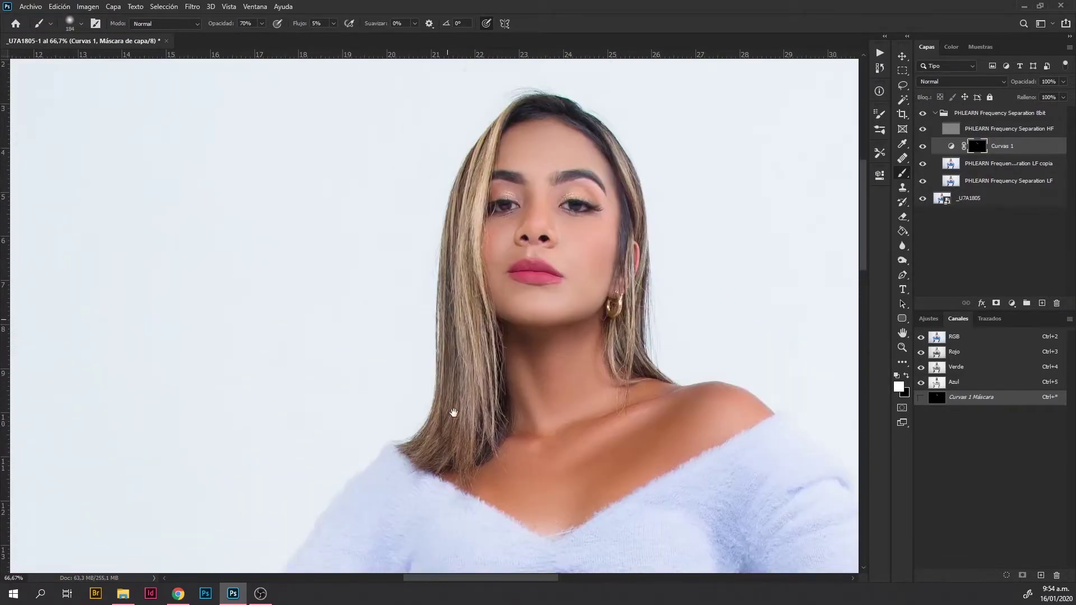
{"action": "left_click_drag", "start_coordinate": [595, 358], "coordinate": [605, 326]}
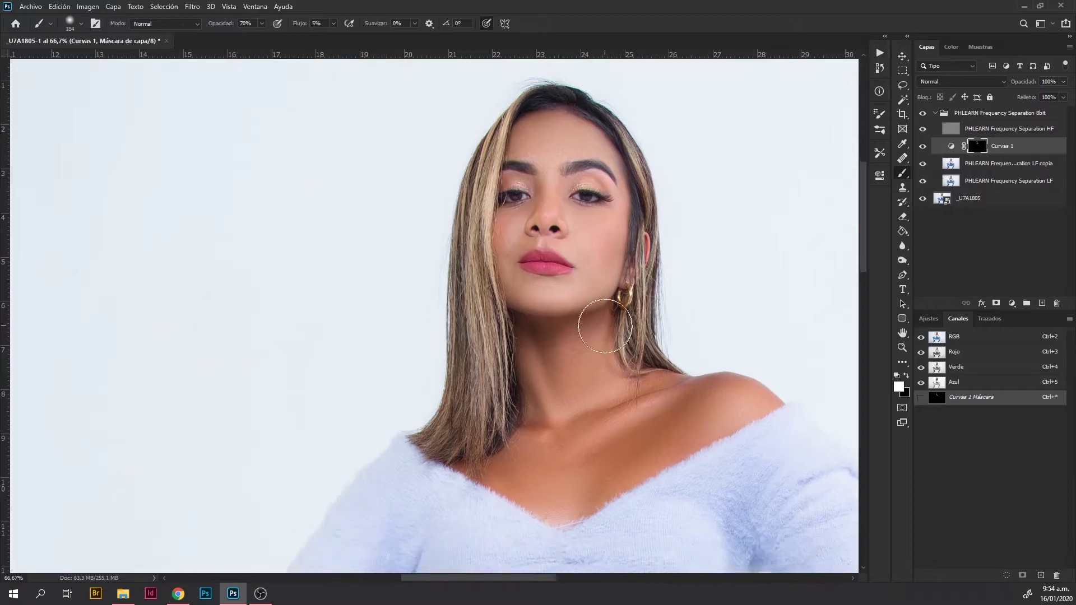
{"action": "scroll", "coordinate": [601, 315], "scroll_direction": "up", "scroll_amount": 2}
{"action": "scroll", "coordinate": [582, 260], "scroll_direction": "up", "scroll_amount": 3}
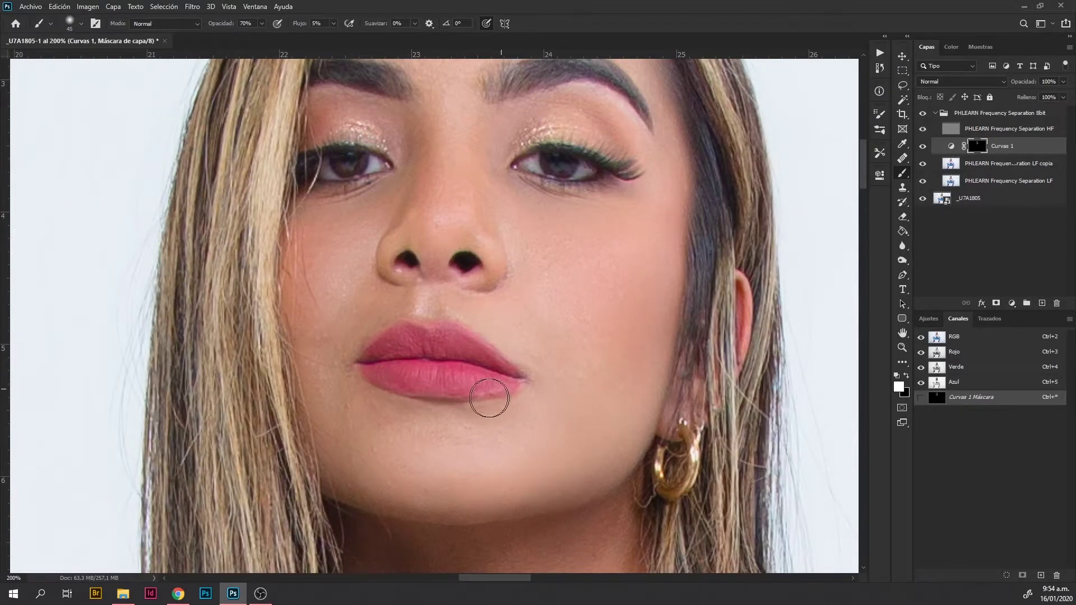
{"action": "left_click_drag", "start_coordinate": [348, 148], "coordinate": [450, 282]}
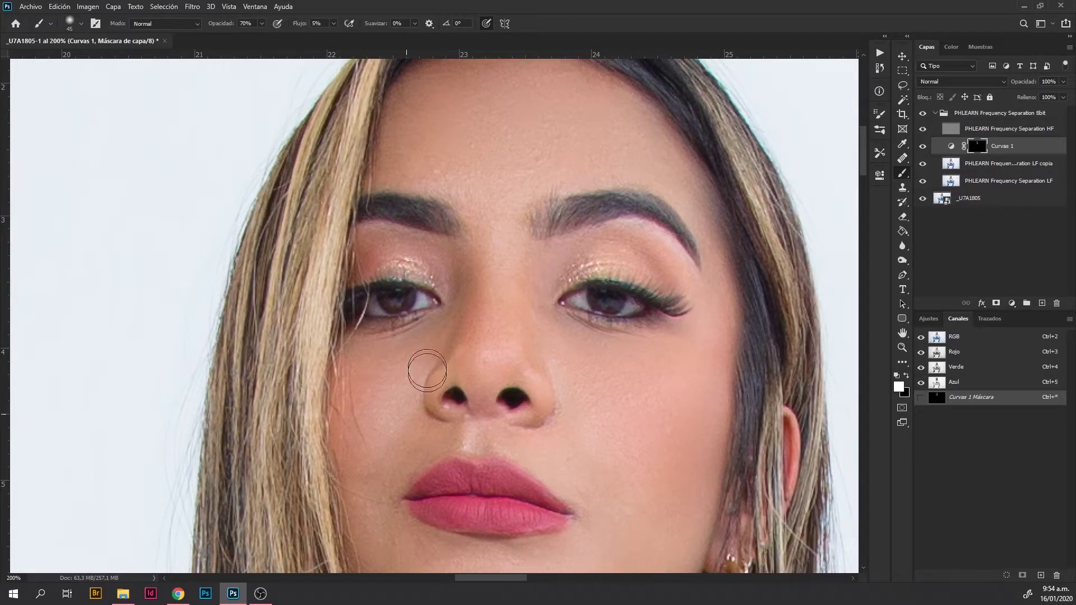
{"action": "mouse_move", "coordinate": [524, 331]}
{"action": "left_mouse_down"}
{"action": "mouse_move", "coordinate": [438, 291]}
{"action": "mouse_move", "coordinate": [492, 188]}
{"action": "left_mouse_up"}
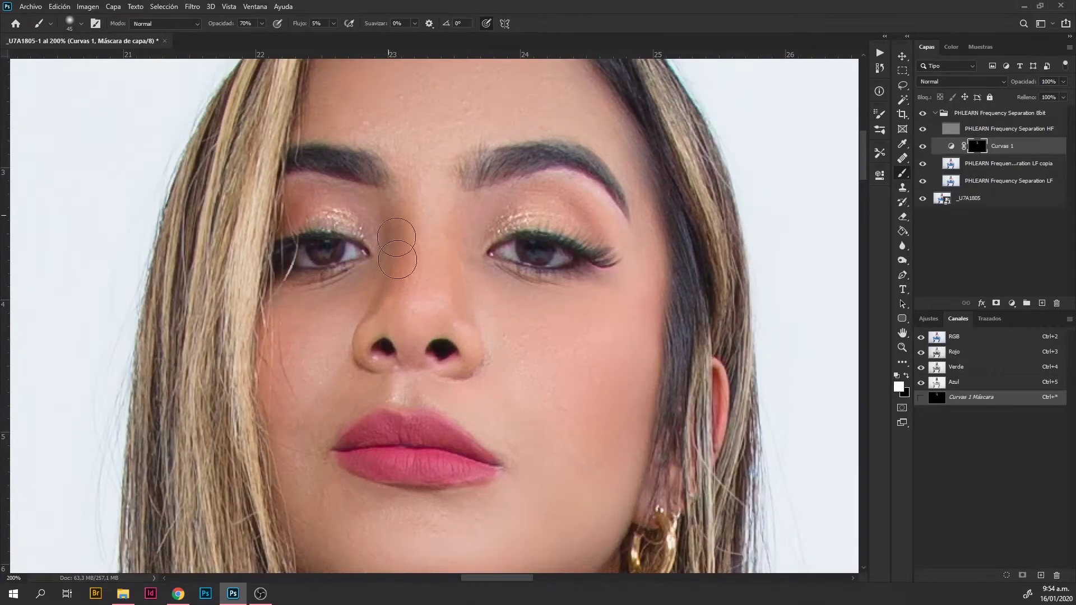
{"action": "scroll", "coordinate": [397, 259], "scroll_direction": "down", "scroll_amount": 3}
{"action": "scroll", "coordinate": [400, 380], "scroll_direction": "down", "scroll_amount": 2, "text": "alt"}
{"action": "scroll", "coordinate": [400, 380], "scroll_direction": "up", "scroll_amount": 1, "text": "alt"}
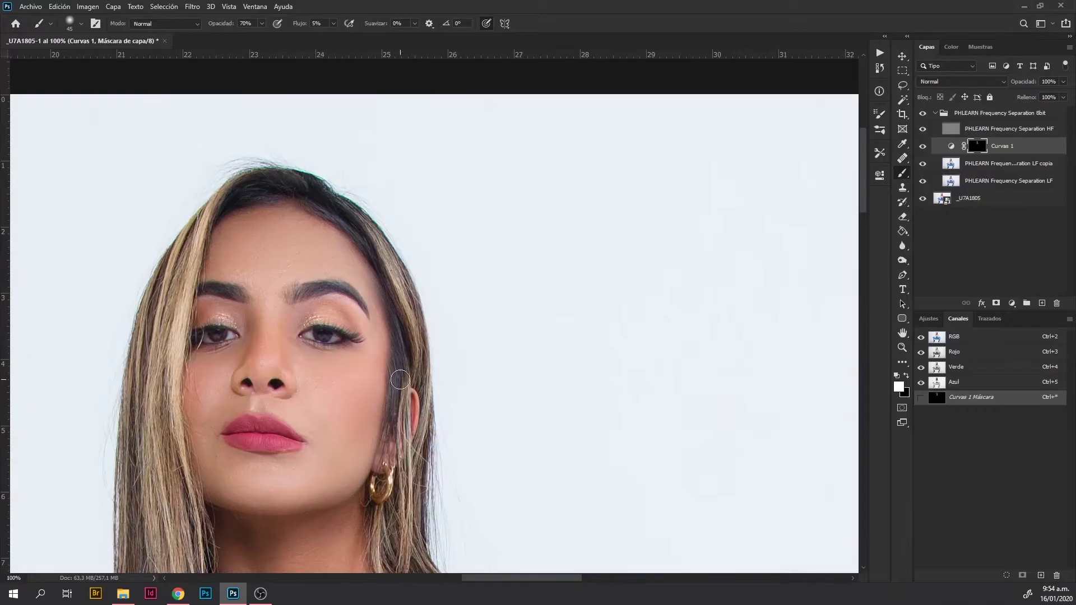
{"action": "left_click_drag", "start_coordinate": [415, 331], "coordinate": [376, 356]}
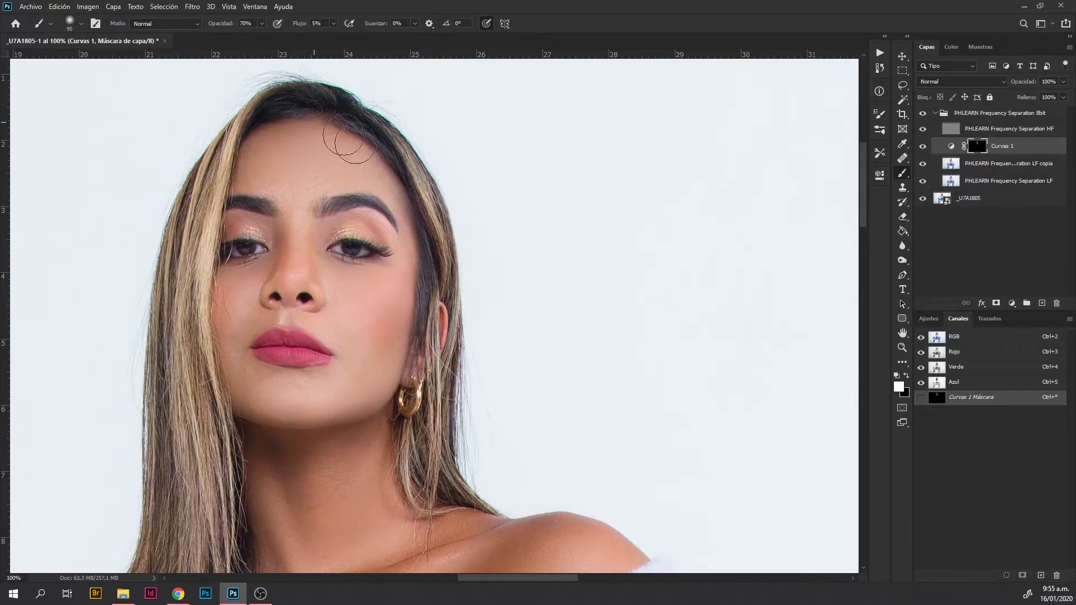
{"action": "scroll", "coordinate": [312, 360], "scroll_direction": "down", "scroll_amount": 5}
{"action": "scroll", "coordinate": [439, 307], "scroll_direction": "down", "scroll_amount": 3}
{"action": "mouse_move", "coordinate": [439, 307]}
{"action": "left_mouse_down"}
{"action": "mouse_move", "coordinate": [353, 325]}
{"action": "mouse_move", "coordinate": [288, 240]}
{"action": "left_mouse_up"}
- Paint white into the Curvas 1 mask over the hands, arms and legs
{"action": "scroll", "coordinate": [288, 241], "scroll_direction": "up", "scroll_amount": 3}
{"action": "scroll", "coordinate": [336, 281], "scroll_direction": "down", "scroll_amount": 2}
{"action": "scroll", "coordinate": [351, 376], "scroll_direction": "down", "scroll_amount": 3, "text": "alt"}
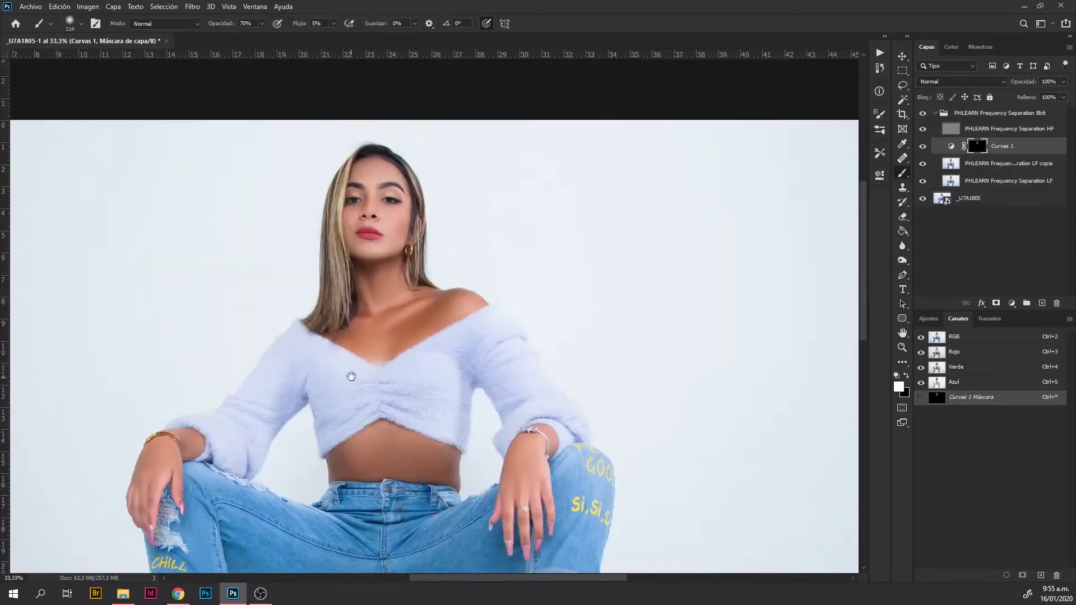
{"action": "scroll", "coordinate": [350, 376], "scroll_direction": "up", "scroll_amount": 1, "text": "alt"}
{"action": "scroll", "coordinate": [353, 325], "scroll_direction": "up", "scroll_amount": 3}
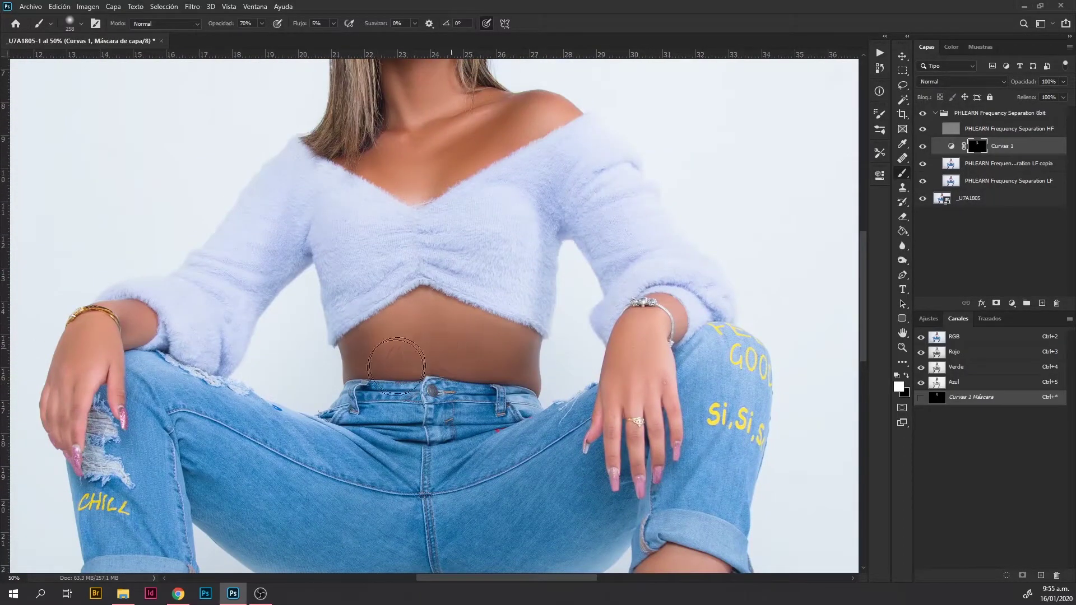
{"action": "scroll", "coordinate": [499, 296], "scroll_direction": "down", "scroll_amount": 2, "text": "alt"}
{"action": "scroll", "coordinate": [419, 443], "scroll_direction": "up", "scroll_amount": 3, "text": "alt"}
{"action": "scroll", "coordinate": [419, 442], "scroll_direction": "down", "scroll_amount": 1}
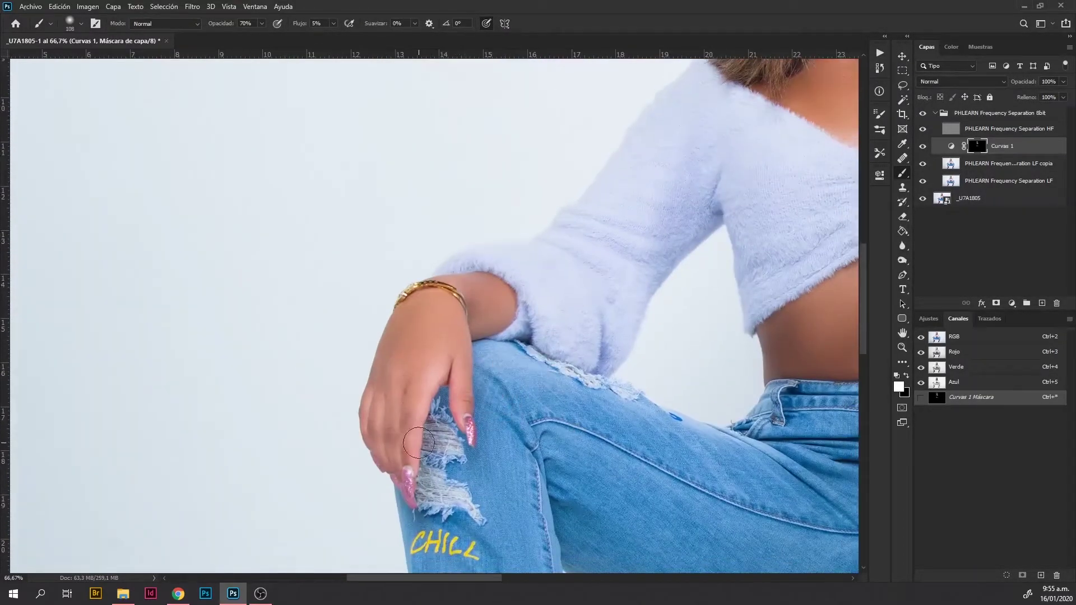
{"action": "scroll", "coordinate": [522, 294], "scroll_direction": "right", "scroll_amount": 10}
{"action": "scroll", "coordinate": [522, 294], "scroll_direction": "down", "scroll_amount": 3}
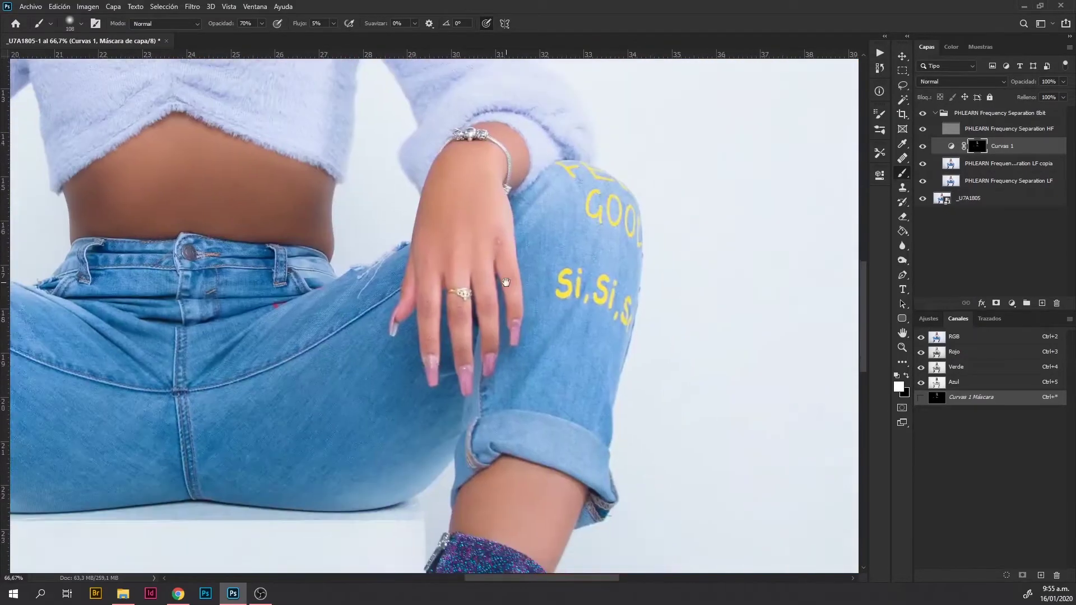
{"action": "scroll", "coordinate": [455, 287], "scroll_direction": "up", "scroll_amount": 3}
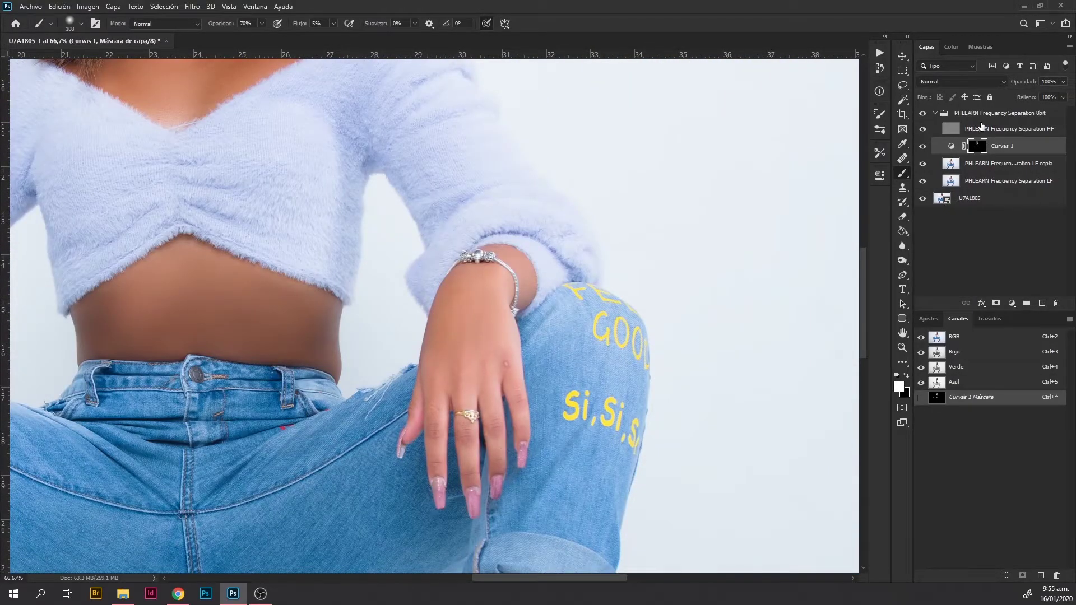
- Try the Clone Stamp on the HF layer and fit the whole photo in view
{"action": "left_click", "coordinate": [980, 128]}
{"action": "key", "text": "s"}
{"action": "scroll", "coordinate": [490, 278], "scroll_direction": "up", "scroll_amount": 2, "text": "alt"}
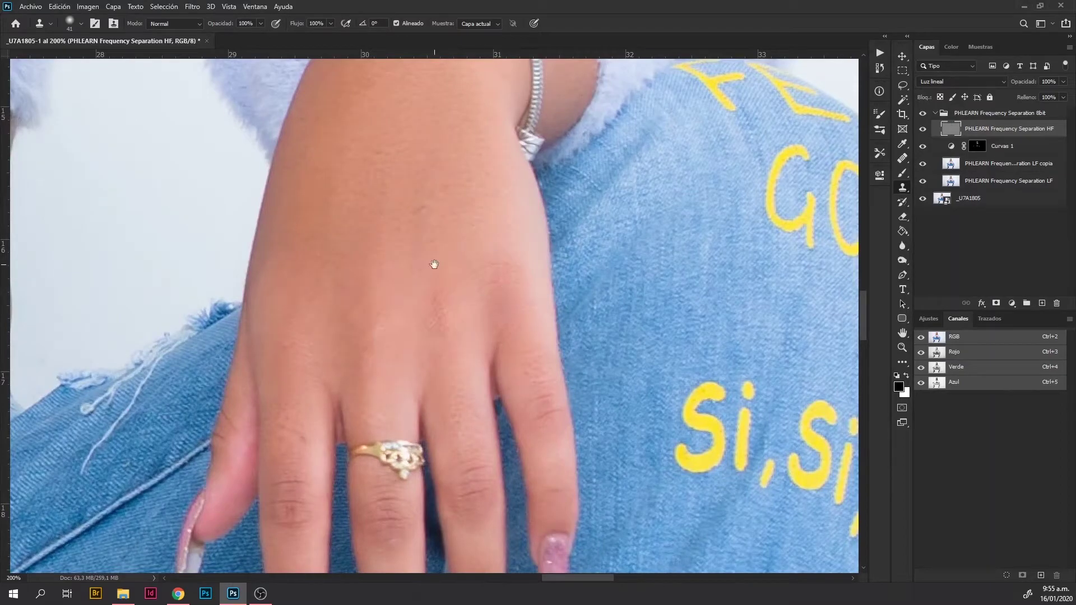
{"action": "scroll", "coordinate": [434, 264], "scroll_direction": "up", "scroll_amount": 4}
{"action": "key", "text": "ctrl+0"}
- Navigate around the full-body view to check the dodge/burn retouching
{"action": "scroll", "coordinate": [533, 483], "scroll_direction": "up", "scroll_amount": 3}
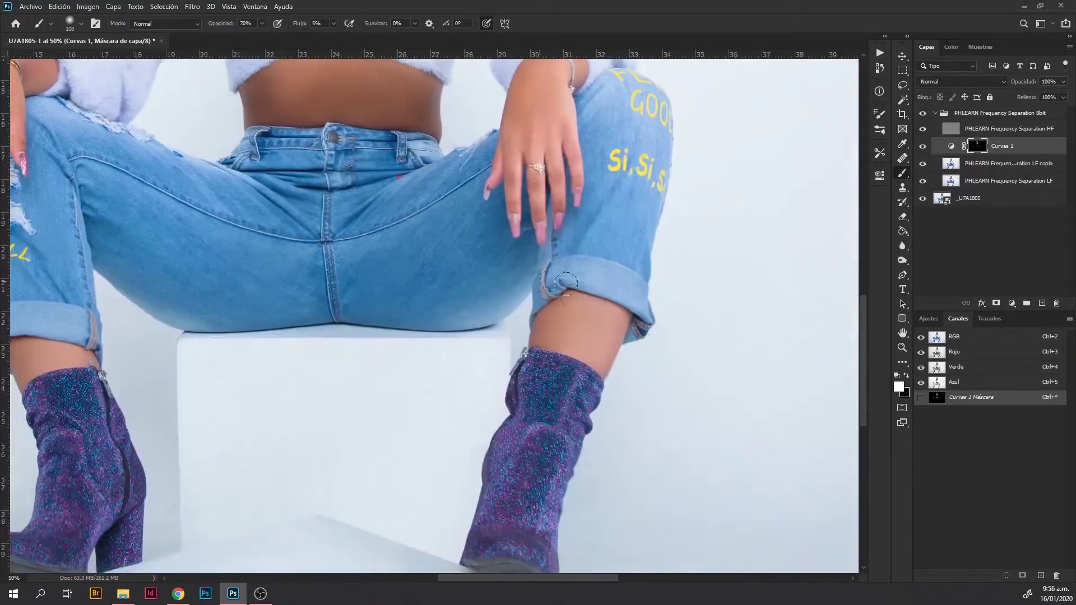
{"action": "scroll", "coordinate": [563, 331], "scroll_direction": "down", "scroll_amount": 2}
{"action": "scroll", "coordinate": [505, 358], "scroll_direction": "down", "scroll_amount": 1}
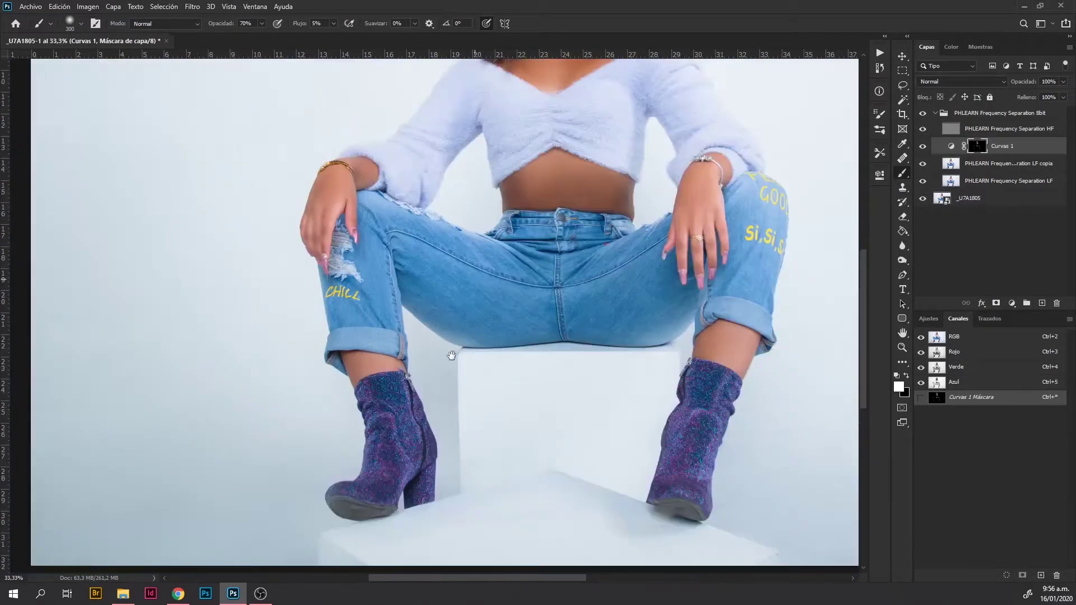
{"action": "scroll", "coordinate": [447, 390], "scroll_direction": "up", "scroll_amount": 1}
{"action": "scroll", "coordinate": [608, 370], "scroll_direction": "up", "scroll_amount": 3}
{"action": "scroll", "coordinate": [516, 403], "scroll_direction": "left", "scroll_amount": 1}
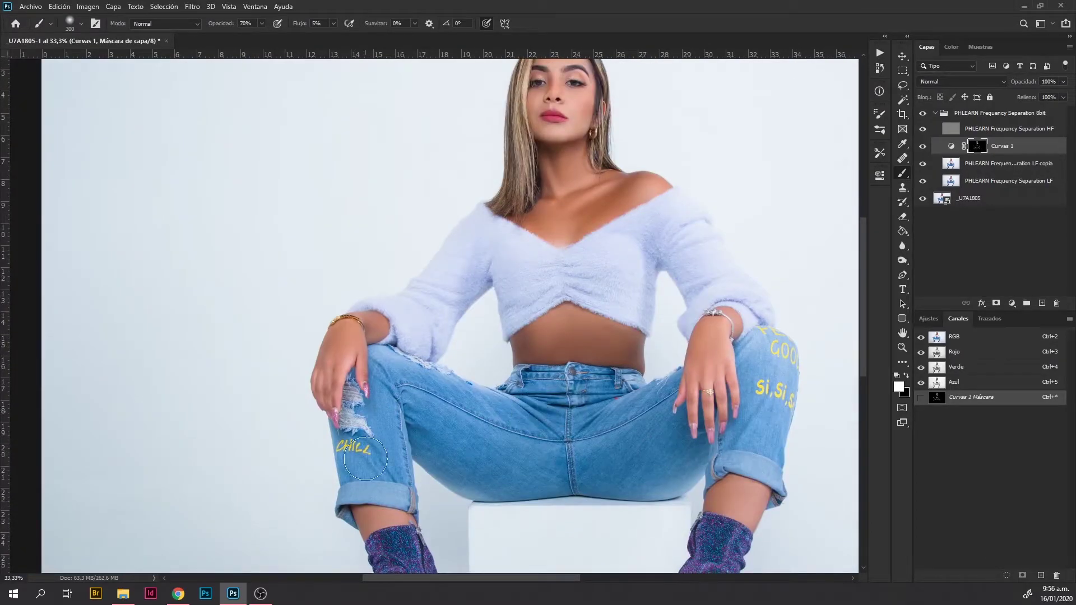
{"action": "scroll", "coordinate": [602, 442], "scroll_direction": "right", "scroll_amount": 2}
{"action": "scroll", "coordinate": [603, 442], "scroll_direction": "down", "scroll_amount": 1}
{"action": "scroll", "coordinate": [505, 394], "scroll_direction": "up", "scroll_amount": 2}
{"action": "scroll", "coordinate": [505, 394], "scroll_direction": "down", "scroll_amount": 1}
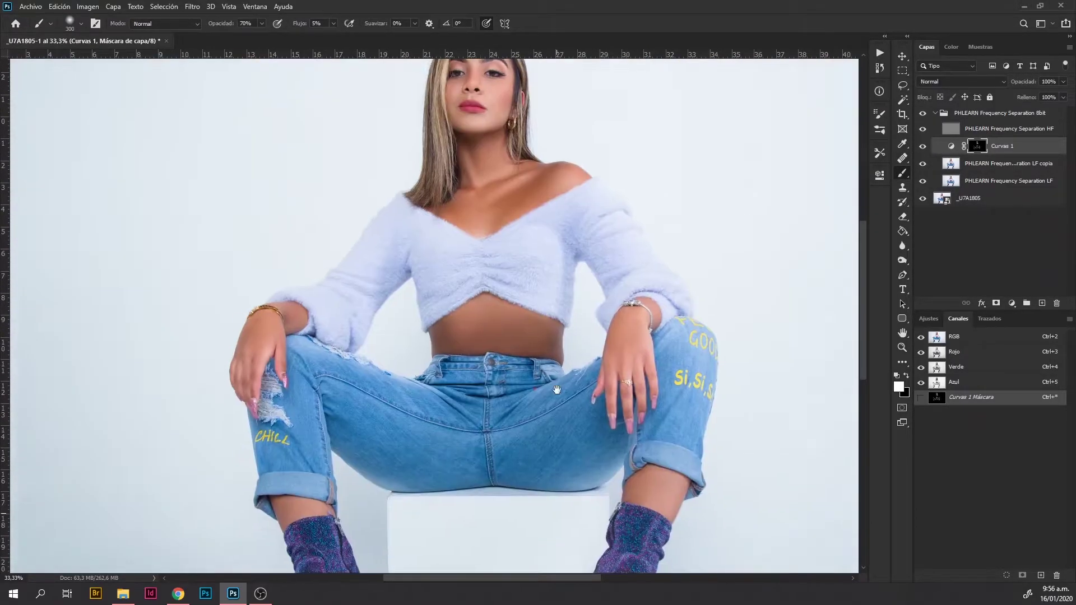
{"action": "scroll", "coordinate": [504, 394], "scroll_direction": "down", "scroll_amount": 1}
- Add a brightening Curves adjustment layer and invert its mask to hide the effect
{"action": "left_click", "coordinate": [1012, 302]}
{"action": "left_click", "coordinate": [1000, 370]}
{"action": "left_click_drag", "start_coordinate": [785, 289], "coordinate": [775, 263]}
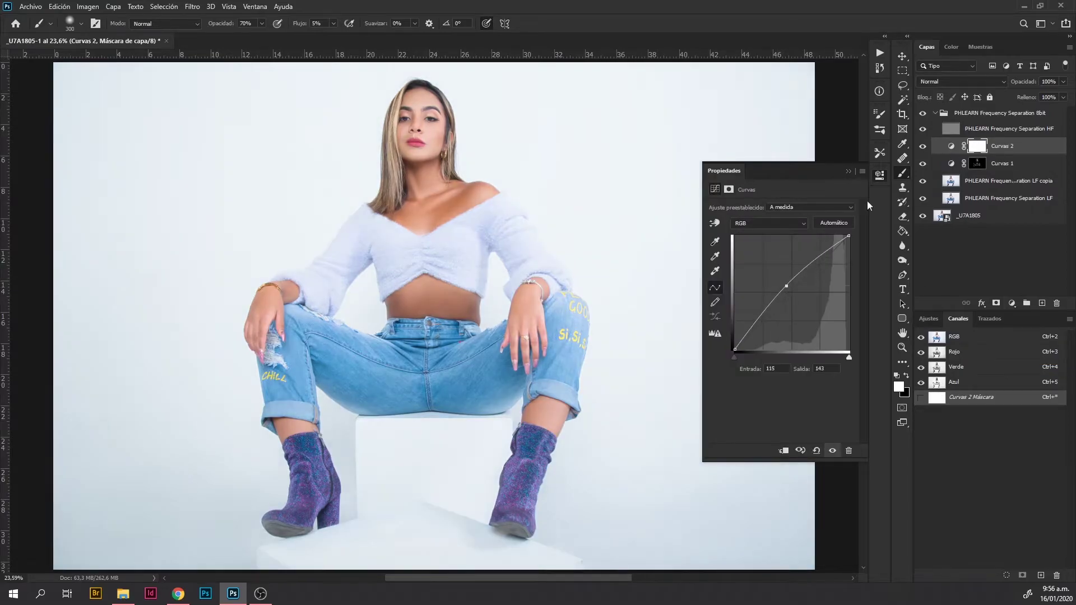
{"action": "left_click", "coordinate": [863, 163]}
{"action": "key", "text": "ctrl+i"}
- At 100% zoom, paint brightening into the forehead, eye area and lips with progressively smaller brushes
{"action": "key", "text": "ctrl+1"}
{"action": "scroll", "coordinate": [560, 292], "scroll_direction": "up", "scroll_amount": 10}
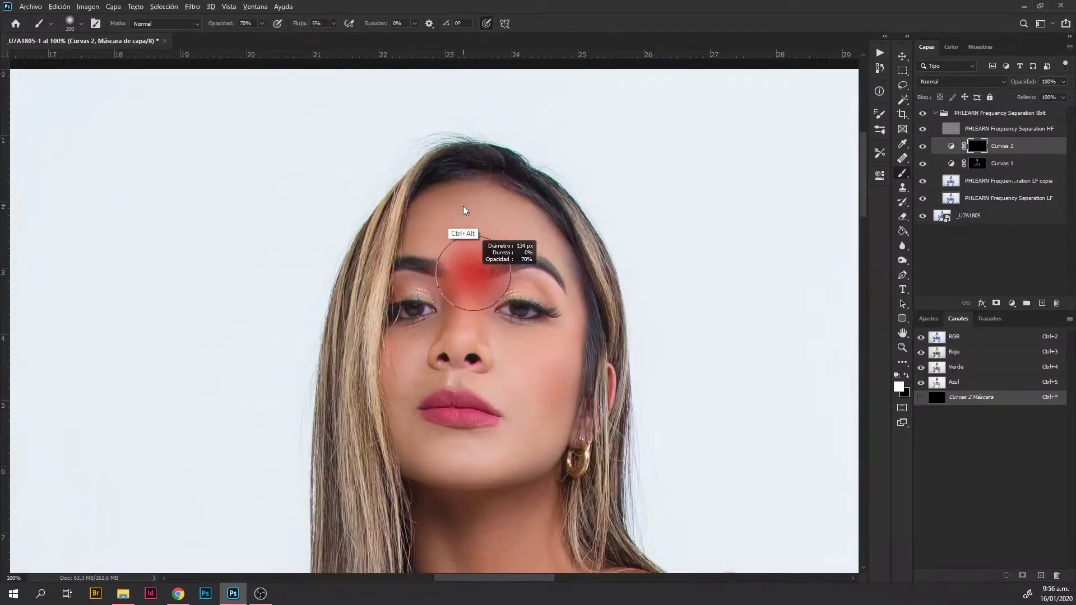
{"action": "scroll", "coordinate": [524, 236], "scroll_direction": "down", "scroll_amount": 3}
{"action": "right_click", "coordinate": [524, 283], "text": "alt"}
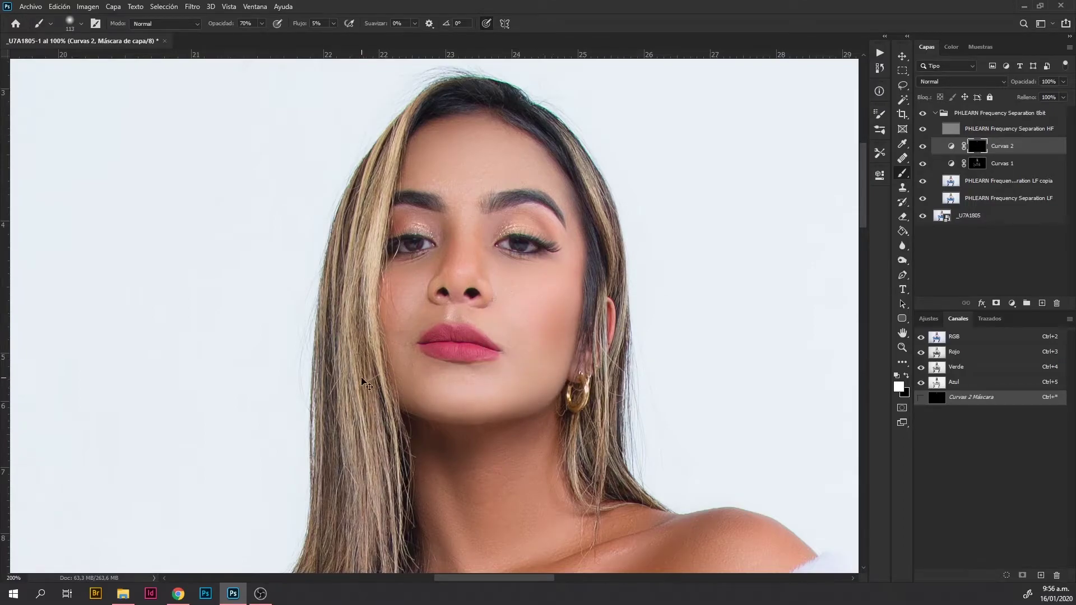
{"action": "scroll", "coordinate": [363, 270], "scroll_direction": "up", "scroll_amount": 2}
{"action": "right_click", "coordinate": [420, 307], "text": "alt"}
{"action": "scroll", "coordinate": [449, 235], "scroll_direction": "up", "scroll_amount": 2}
{"action": "scroll", "coordinate": [449, 236], "scroll_direction": "right", "scroll_amount": 2}
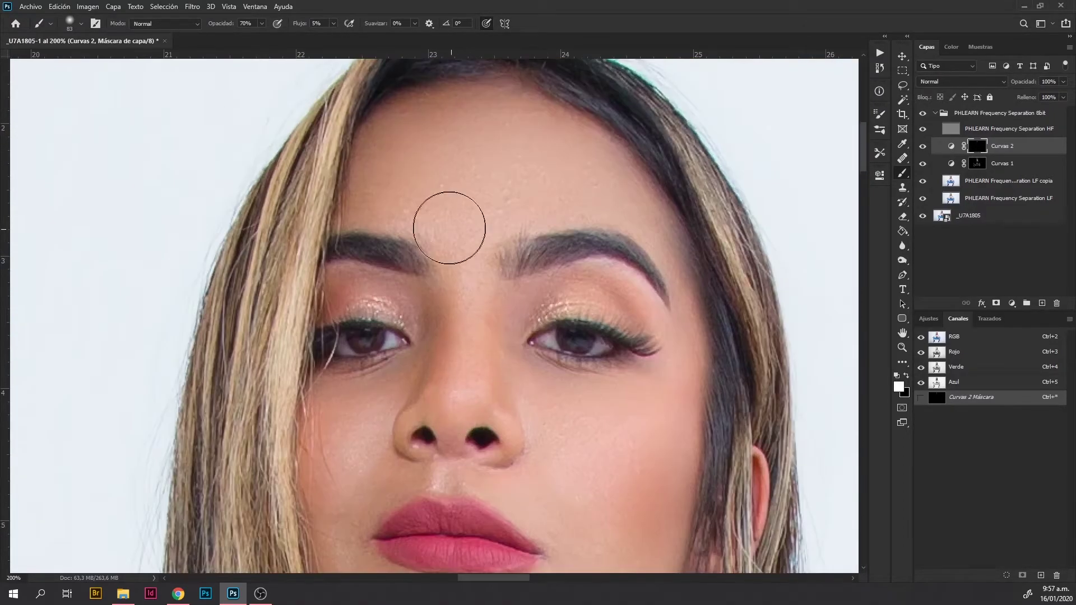
{"action": "right_click", "coordinate": [437, 269], "text": "alt"}
{"action": "scroll", "coordinate": [553, 236], "scroll_direction": "right", "scroll_amount": 2}
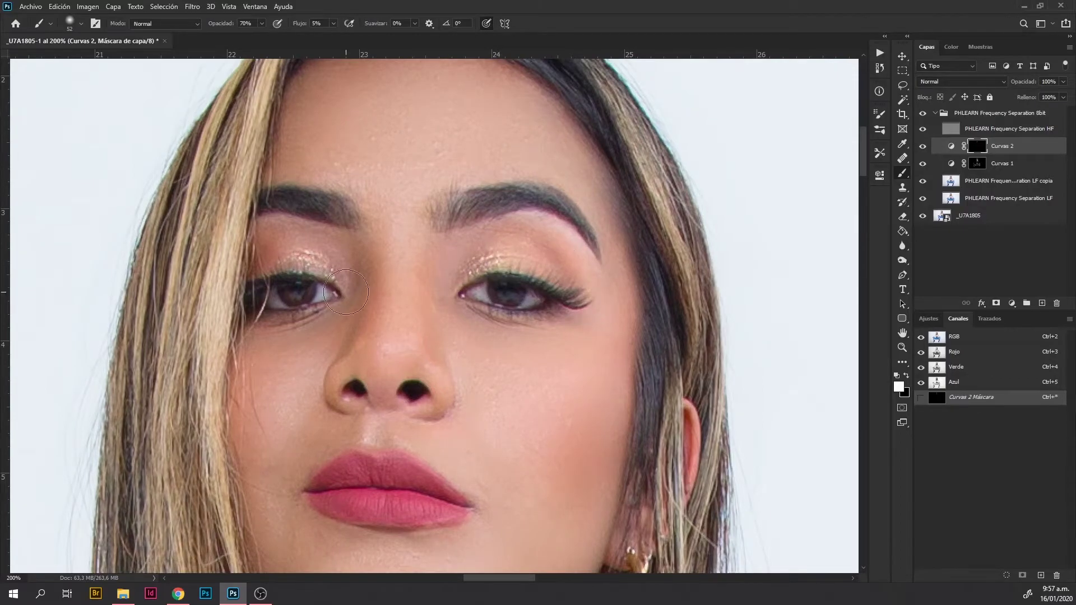
{"action": "scroll", "coordinate": [346, 292], "scroll_direction": "up", "scroll_amount": 1}
{"action": "right_click", "coordinate": [406, 308], "text": "alt"}
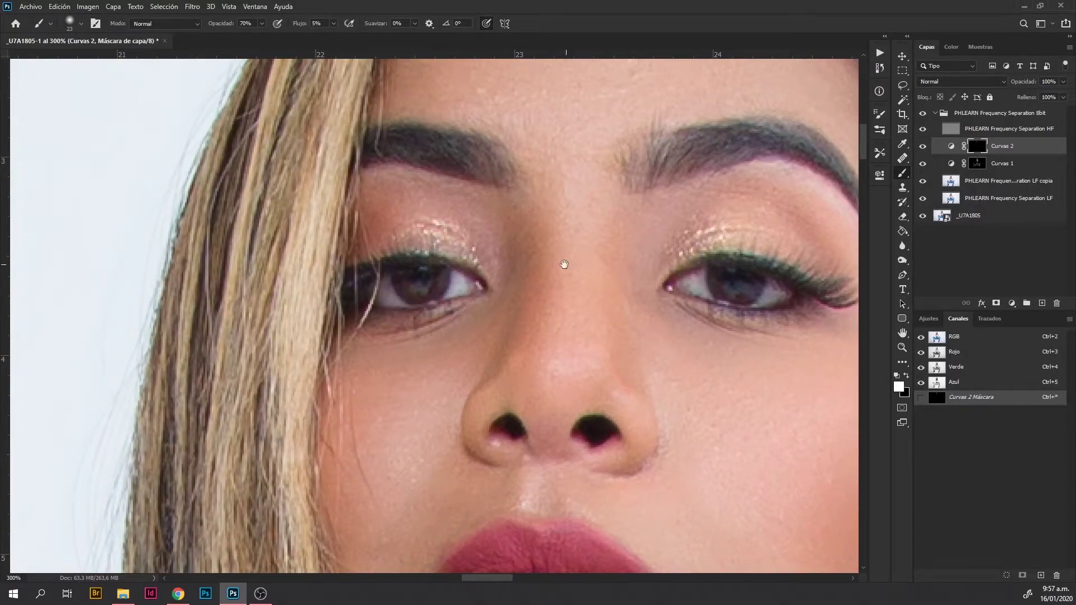
{"action": "left_click_drag", "start_coordinate": [564, 264], "coordinate": [508, 264]}
{"action": "right_click", "coordinate": [348, 286], "text": "alt"}
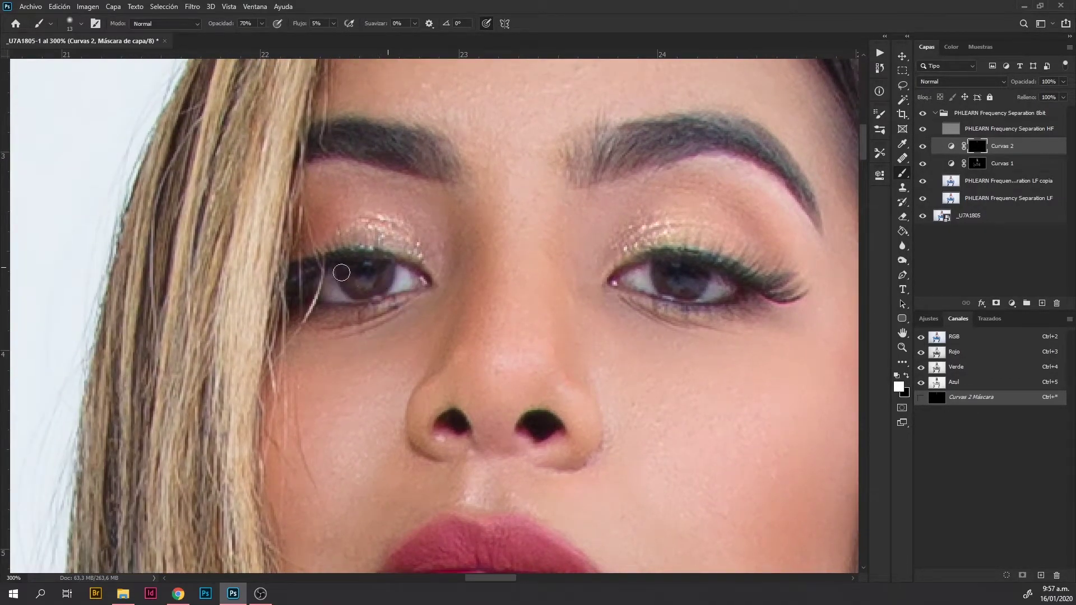
{"action": "scroll", "coordinate": [384, 241], "scroll_direction": "right", "scroll_amount": 3}
{"action": "scroll", "coordinate": [467, 250], "scroll_direction": "right", "scroll_amount": 1}
{"action": "scroll", "coordinate": [475, 249], "scroll_direction": "down", "scroll_amount": 3}
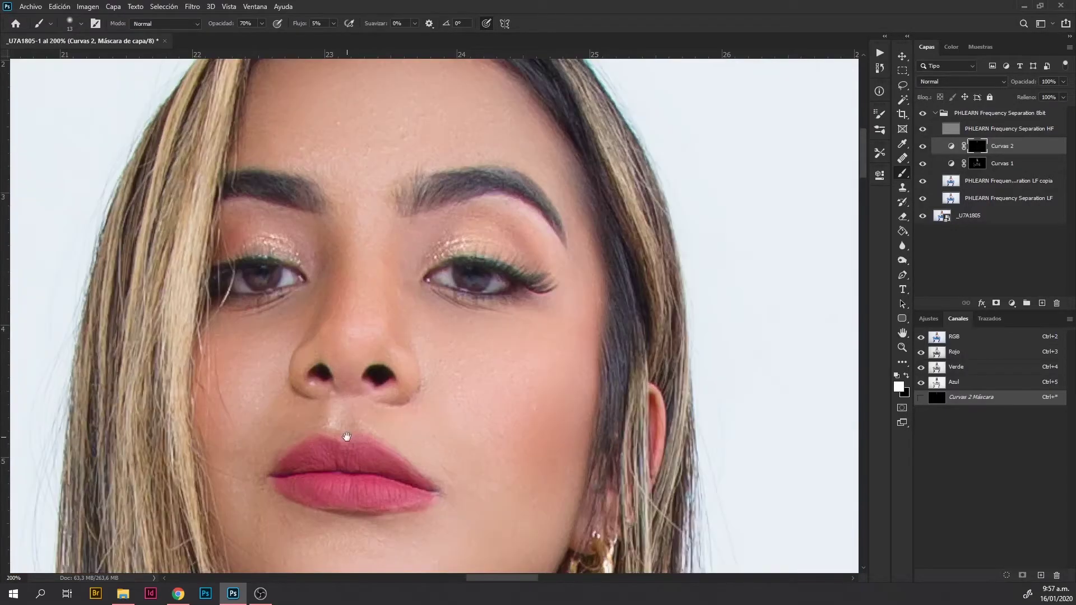
{"action": "scroll", "coordinate": [401, 346], "scroll_direction": "up", "scroll_amount": 2}
{"action": "key", "text": "bracketright"}
{"action": "key", "text": "bracketright"}
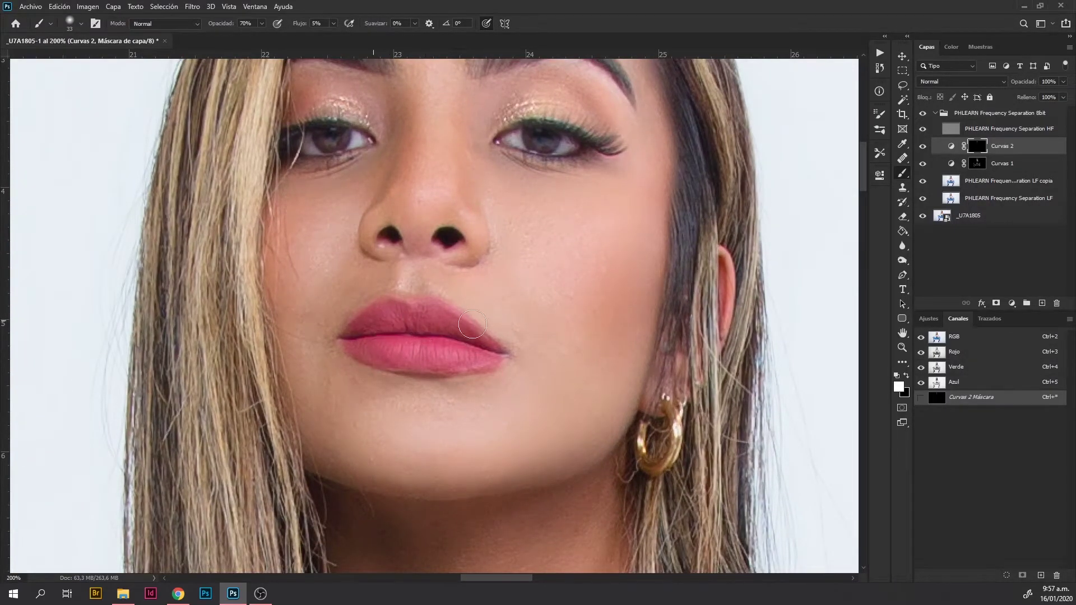
- Paint brightening over the neck and chest with a larger brush
{"action": "scroll", "coordinate": [472, 324], "scroll_direction": "down", "scroll_amount": 3}
{"action": "scroll", "coordinate": [392, 313], "scroll_direction": "up", "scroll_amount": 1}
{"action": "scroll", "coordinate": [392, 342], "scroll_direction": "up", "scroll_amount": 1}
{"action": "right_click", "coordinate": [392, 343], "text": "alt"}
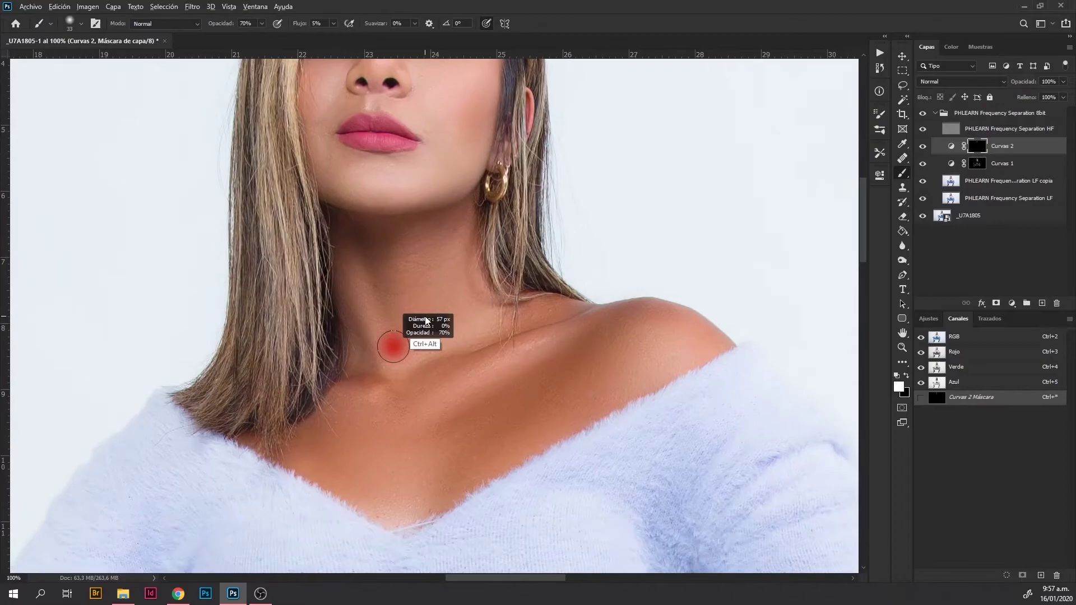
{"action": "right_click", "coordinate": [379, 282], "text": "alt"}
{"action": "left_click_drag", "start_coordinate": [423, 357], "coordinate": [448, 240]}
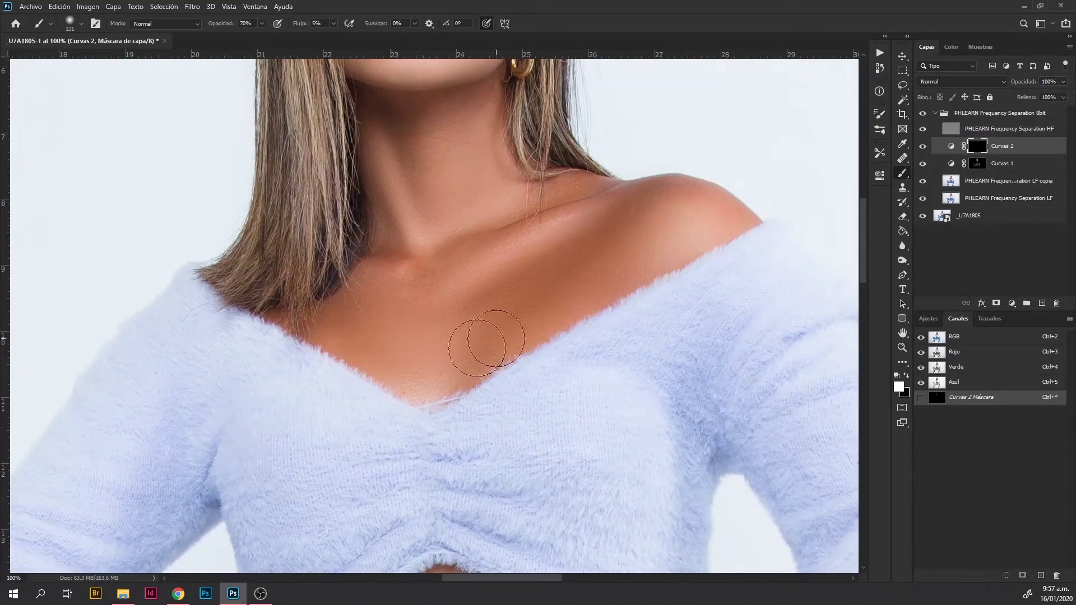
{"action": "left_click_drag", "start_coordinate": [382, 292], "coordinate": [364, 335]}
{"action": "scroll", "coordinate": [292, 317], "scroll_direction": "down", "scroll_amount": 4}
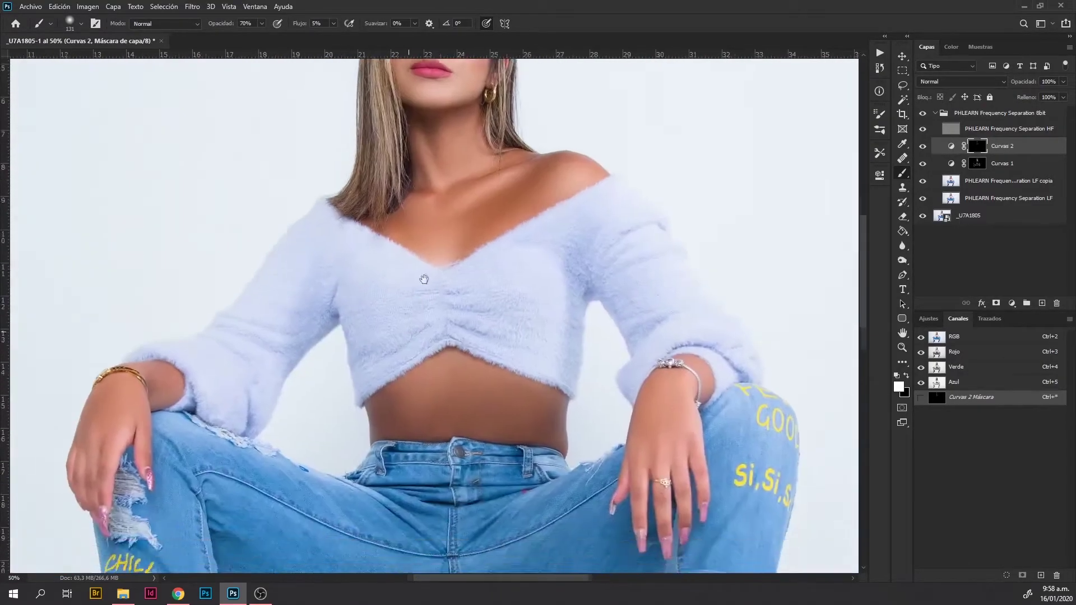
{"action": "scroll", "coordinate": [462, 292], "scroll_direction": "up", "scroll_amount": 2}
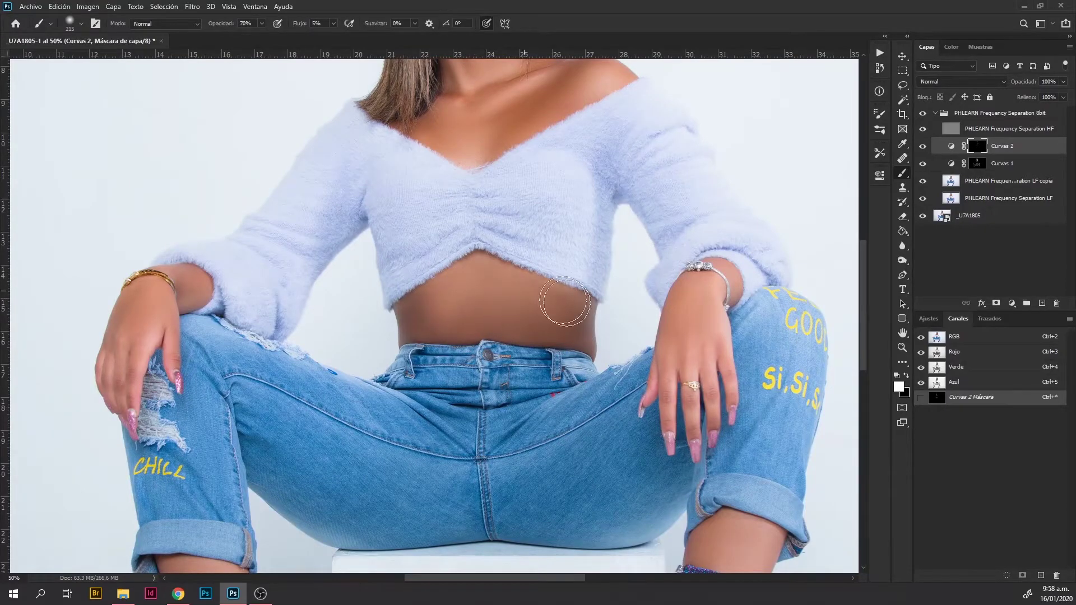
{"action": "scroll", "coordinate": [504, 314], "scroll_direction": "down", "scroll_amount": 5}
{"action": "scroll", "coordinate": [448, 364], "scroll_direction": "up", "scroll_amount": 8}
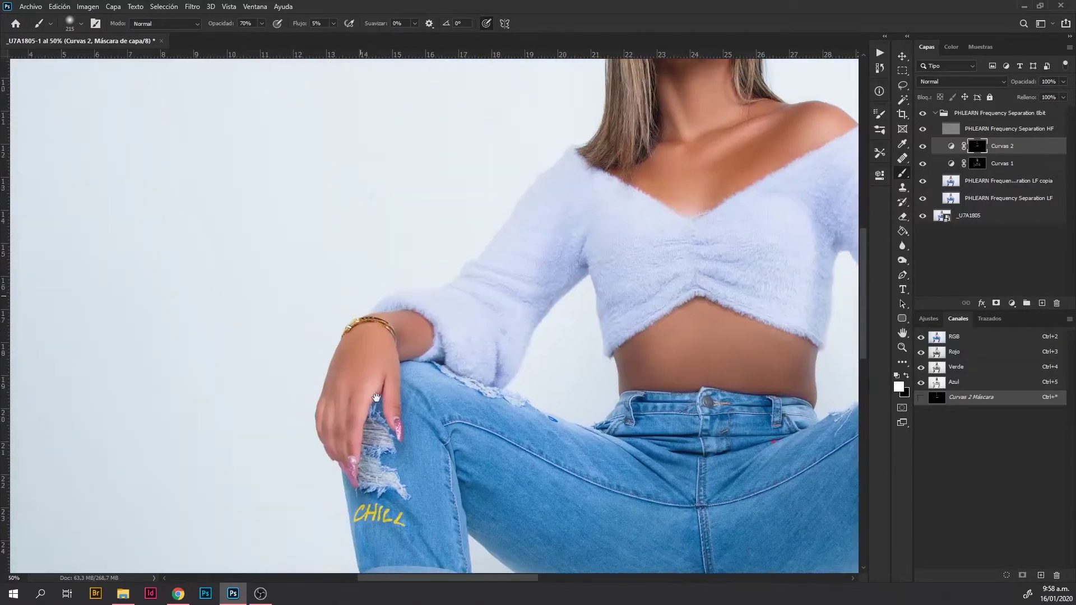
{"action": "scroll", "coordinate": [361, 447], "scroll_direction": "left", "scroll_amount": 4}
{"action": "scroll", "coordinate": [373, 341], "scroll_direction": "right", "scroll_amount": 10}
{"action": "scroll", "coordinate": [393, 319], "scroll_direction": "down", "scroll_amount": 3}
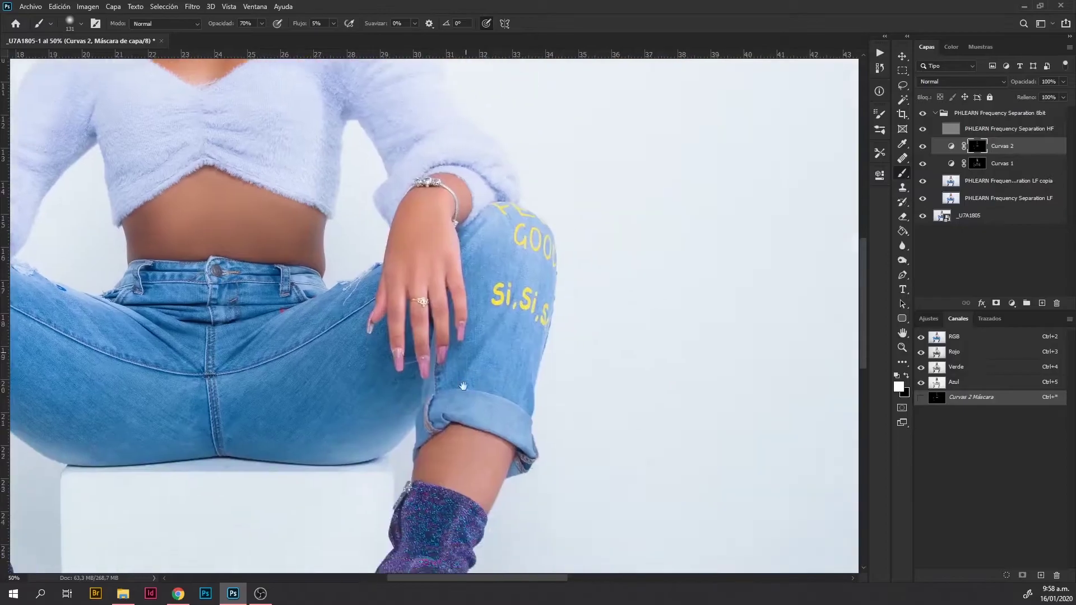
{"action": "scroll", "coordinate": [419, 294], "scroll_direction": "up", "scroll_amount": 1}
{"action": "scroll", "coordinate": [473, 295], "scroll_direction": "down", "scroll_amount": 5}
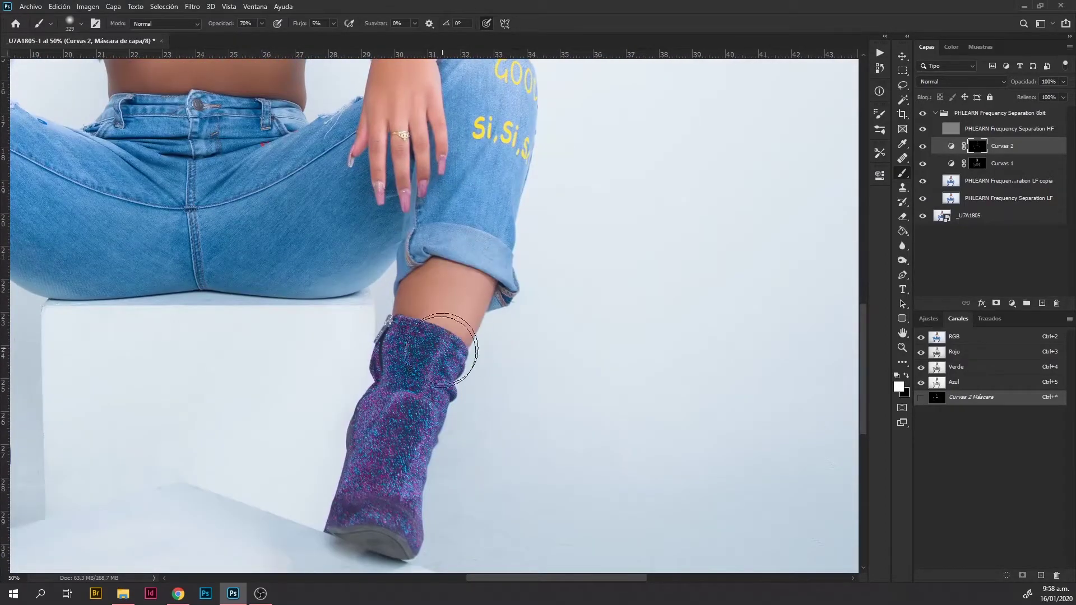
{"action": "scroll", "coordinate": [420, 319], "scroll_direction": "up", "scroll_amount": 5}
{"action": "scroll", "coordinate": [420, 320], "scroll_direction": "left", "scroll_amount": 8}
{"action": "scroll", "coordinate": [279, 260], "scroll_direction": "up", "scroll_amount": 1}
{"action": "scroll", "coordinate": [280, 260], "scroll_direction": "down", "scroll_amount": 5}
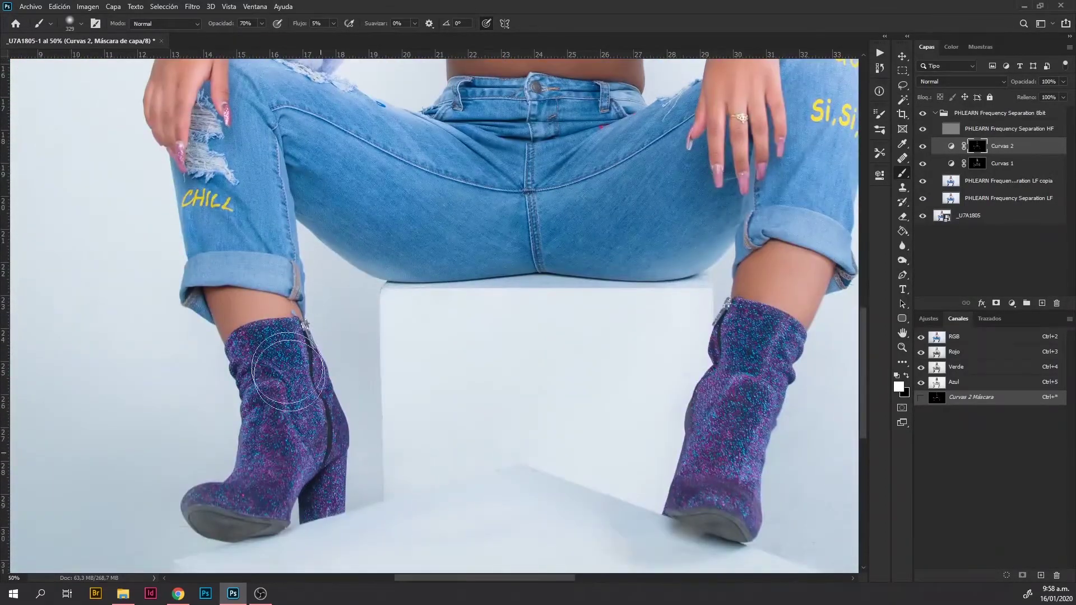
{"action": "scroll", "coordinate": [336, 292], "scroll_direction": "up", "scroll_amount": 5}
{"action": "scroll", "coordinate": [393, 308], "scroll_direction": "right", "scroll_amount": 6}
{"action": "scroll", "coordinate": [429, 317], "scroll_direction": "down", "scroll_amount": 5}
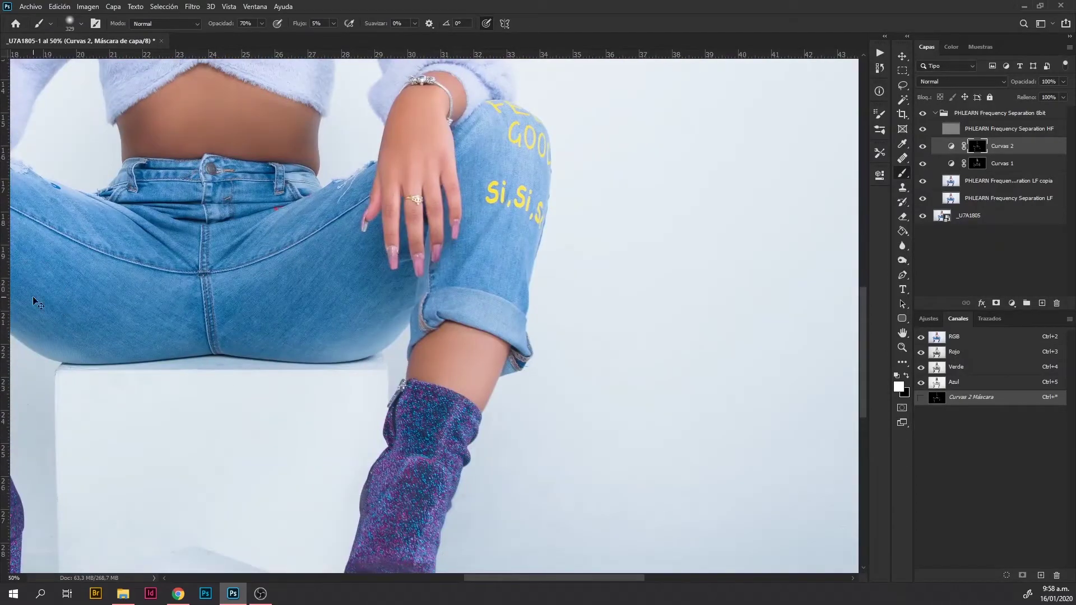
- Swap the painting colours and touch up the hand's mask with a smaller brush
{"action": "key", "text": "ctrl+2"}
{"action": "key", "text": "x"}
{"action": "key", "text": "ctrl+0"}
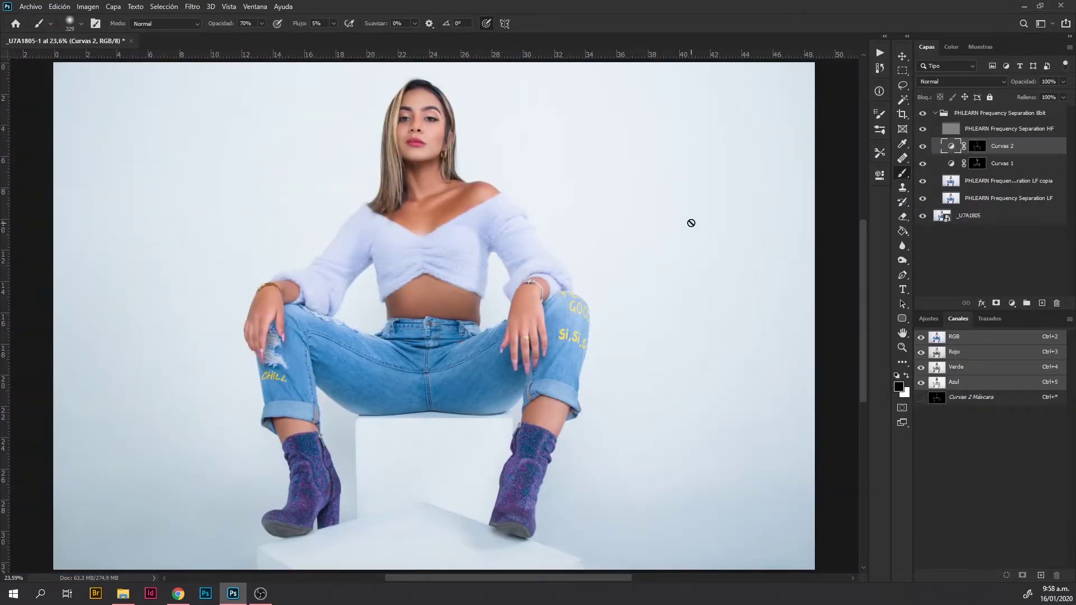
{"action": "scroll", "coordinate": [527, 280], "scroll_direction": "up", "scroll_amount": 5}
{"action": "key", "text": "x"}
{"action": "key", "text": "ctrl+backslash"}
{"action": "mouse_move", "coordinate": [514, 229]}
{"action": "left_mouse_down"}
{"action": "mouse_move", "coordinate": [504, 314]}
{"action": "mouse_move", "coordinate": [478, 310]}
{"action": "left_mouse_up"}
{"action": "key", "text": "bracketleft"}
{"action": "key", "text": "bracketleft"}
{"action": "key", "text": "bracketleft"}
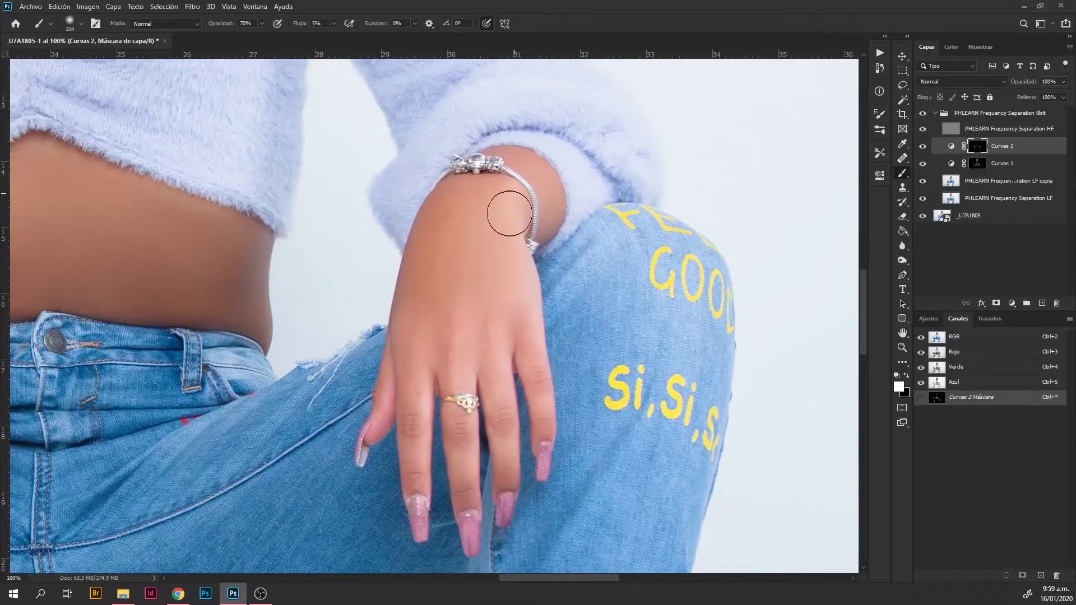
{"action": "scroll", "coordinate": [509, 213], "scroll_direction": "down", "scroll_amount": 3}
{"action": "key", "text": "ctrl+0"}
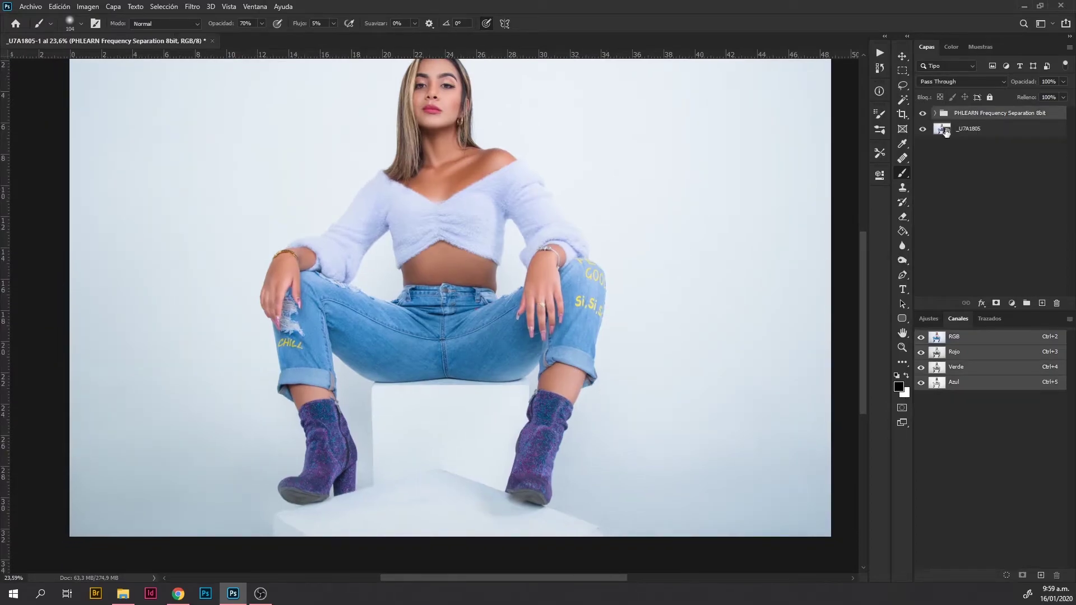
- Stamp all visible layers into a new layer with Ctrl+Alt+Shift+E and open it in Liquify
{"action": "key", "text": "ctrl+plus"}
{"action": "key", "text": "ctrl+shift+alt+e"}
{"action": "left_click", "coordinate": [192, 6]}
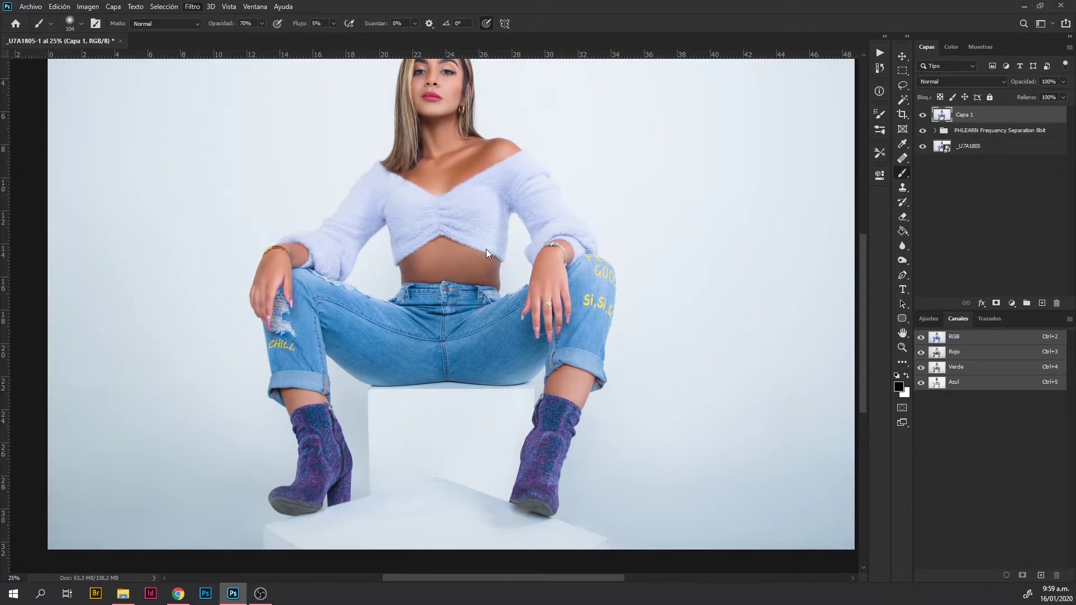
{"action": "key", "text": "ctrl+shift+x"}
- Inspect the waist and torso area in the Liquify preview
{"action": "scroll", "coordinate": [365, 258], "scroll_direction": "up", "scroll_amount": 2}
{"action": "scroll", "coordinate": [336, 275], "scroll_direction": "up", "scroll_amount": 2}
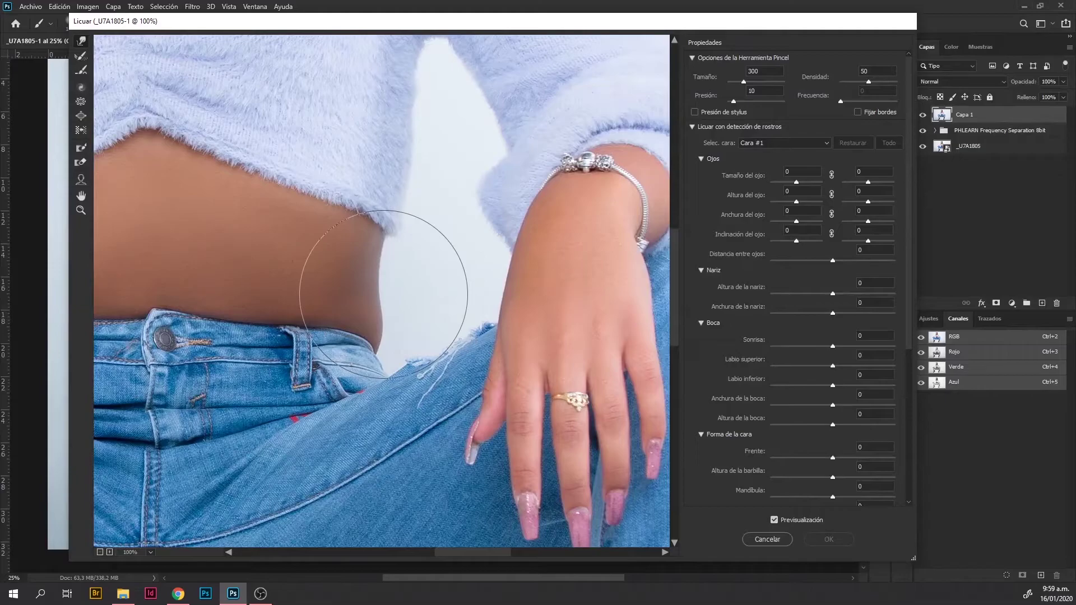
{"action": "left_click_drag", "start_coordinate": [389, 323], "coordinate": [384, 315]}
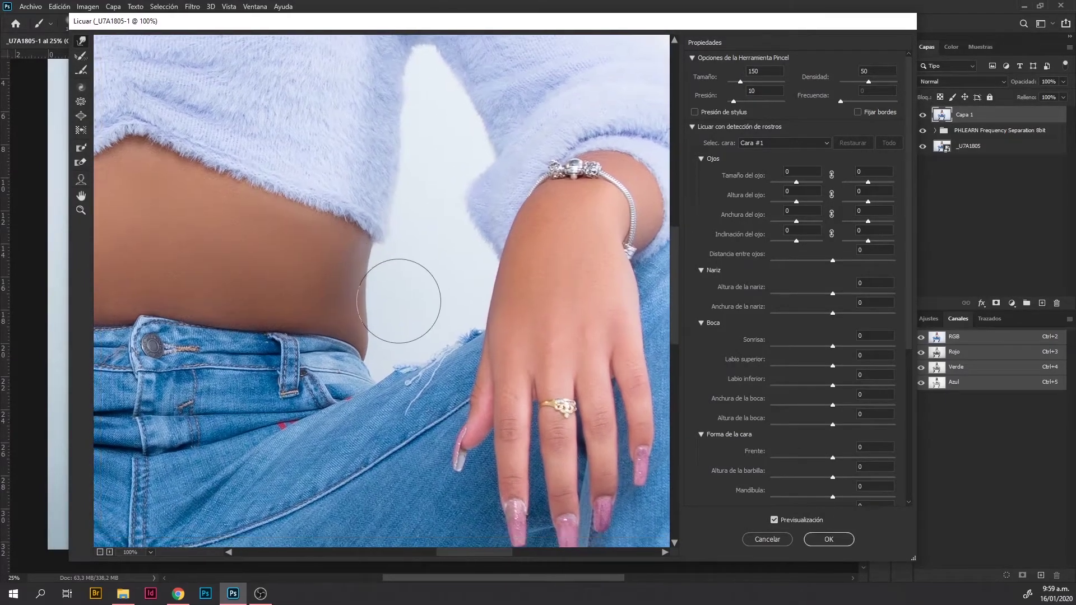
{"action": "scroll", "coordinate": [386, 229], "scroll_direction": "up", "scroll_amount": 2}
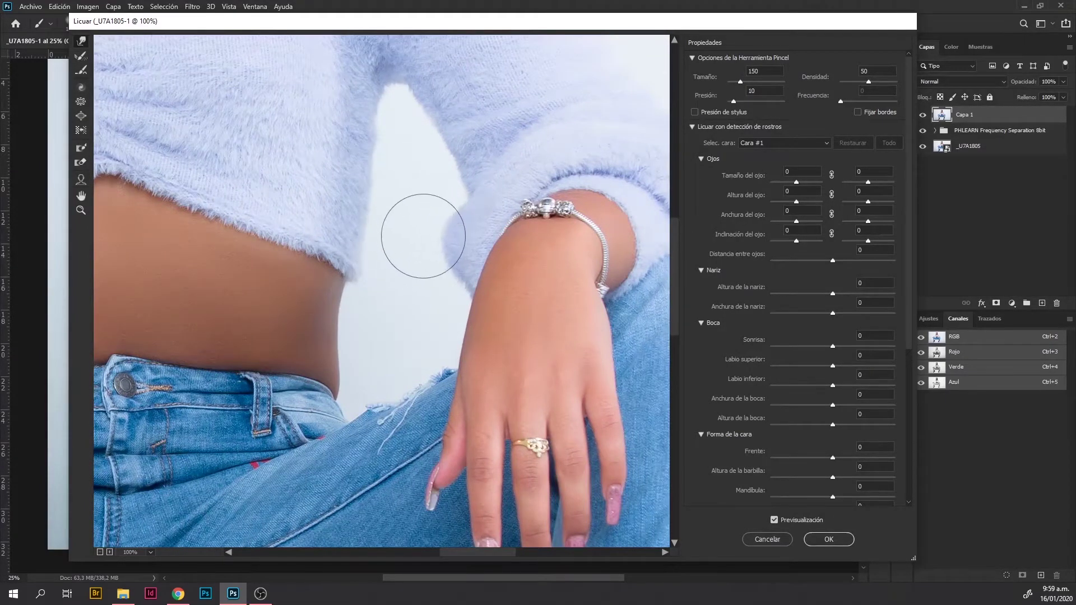
{"action": "scroll", "coordinate": [387, 258], "scroll_direction": "up", "scroll_amount": 1}
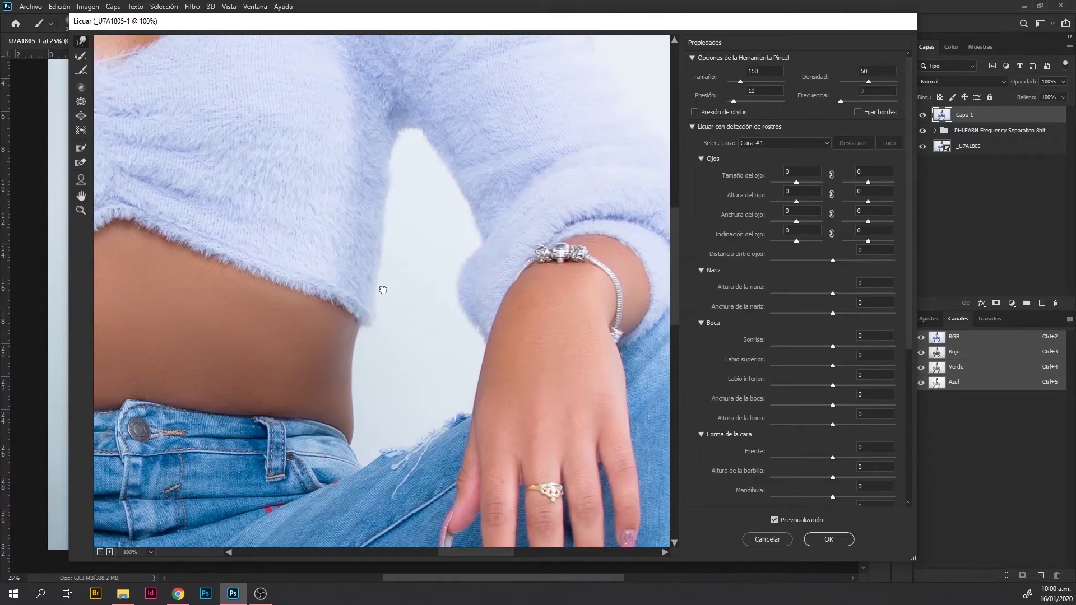
{"action": "scroll", "coordinate": [367, 319], "scroll_direction": "down", "scroll_amount": 2}
{"action": "scroll", "coordinate": [386, 361], "scroll_direction": "up", "scroll_amount": 1}
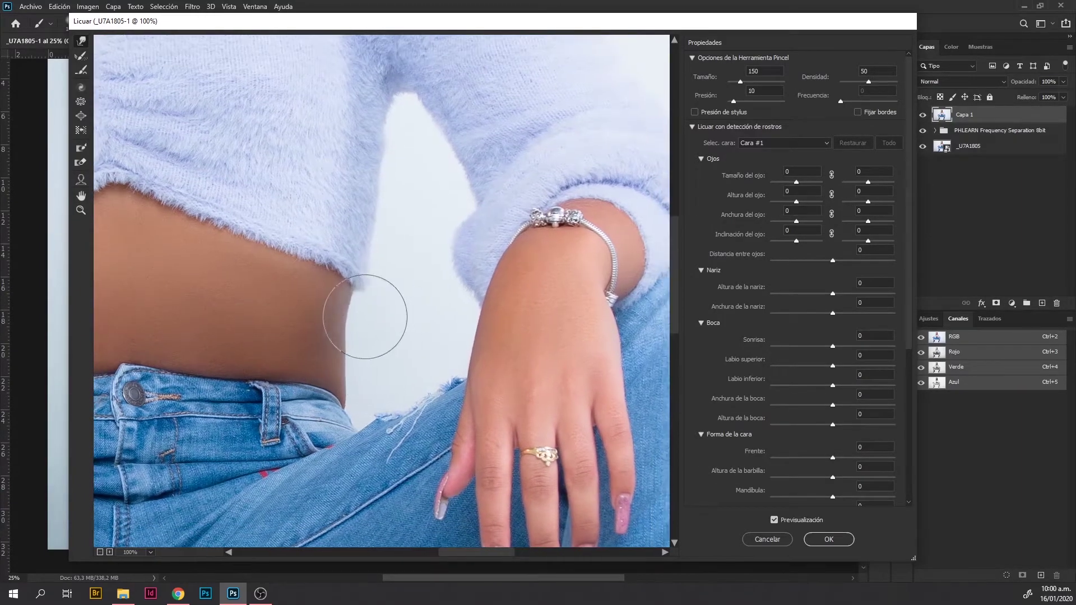
{"action": "scroll", "coordinate": [381, 221], "scroll_direction": "up", "scroll_amount": 1}
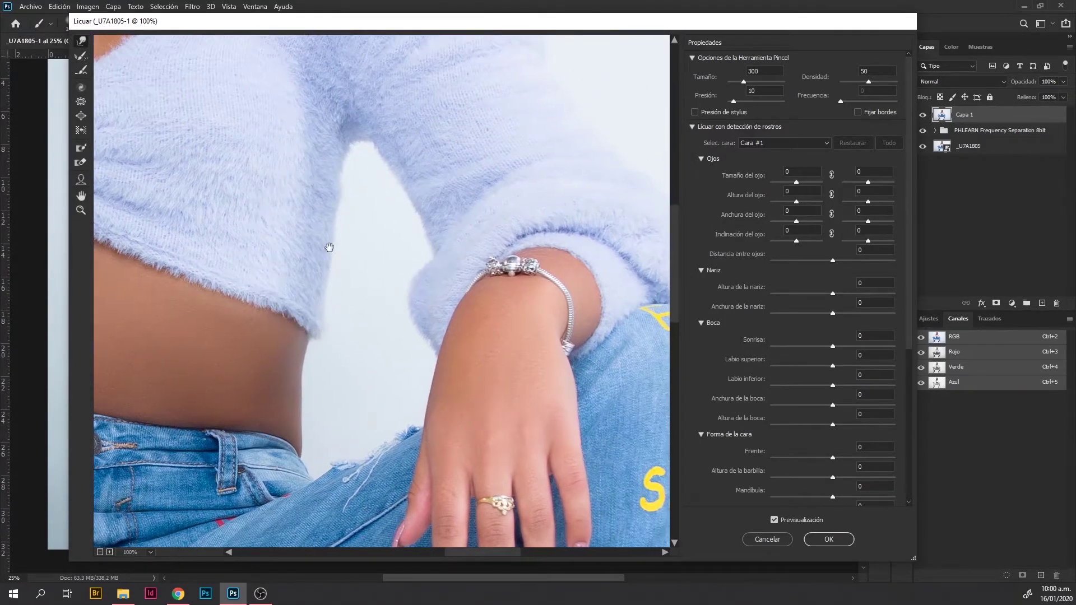
{"action": "scroll", "coordinate": [319, 252], "scroll_direction": "left", "scroll_amount": 5}
{"action": "scroll", "coordinate": [269, 213], "scroll_direction": "down", "scroll_amount": 1}
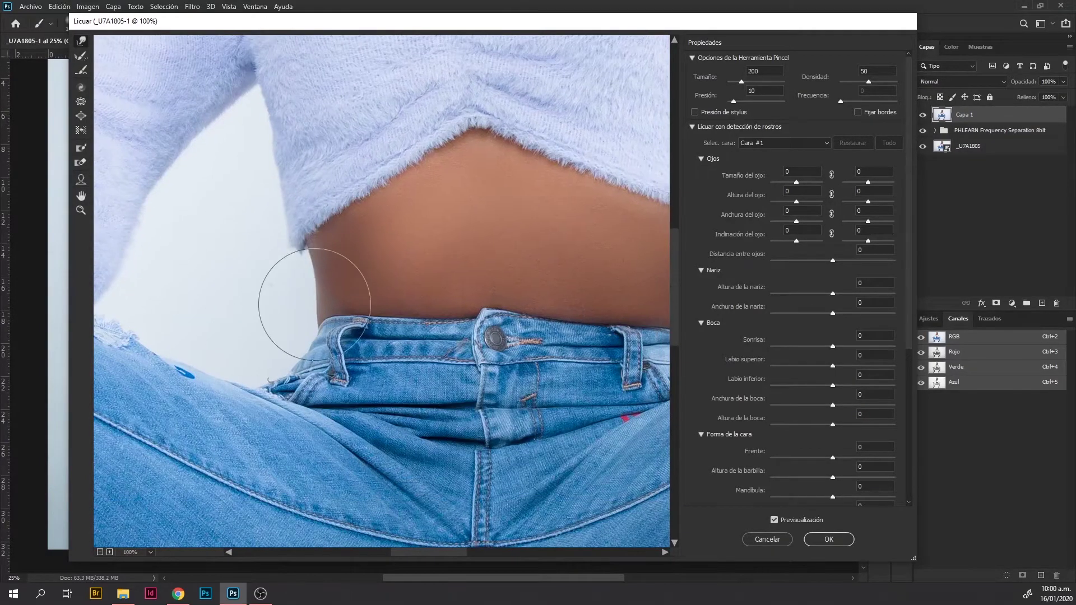
{"action": "key", "text": "ctrl+minus"}
{"action": "key", "text": "ctrl+minus"}
{"action": "key", "text": "ctrl+minus"}
- Try the Pucker tool, then return to Forward Warp with a smaller brush on the face
{"action": "key", "text": "s"}
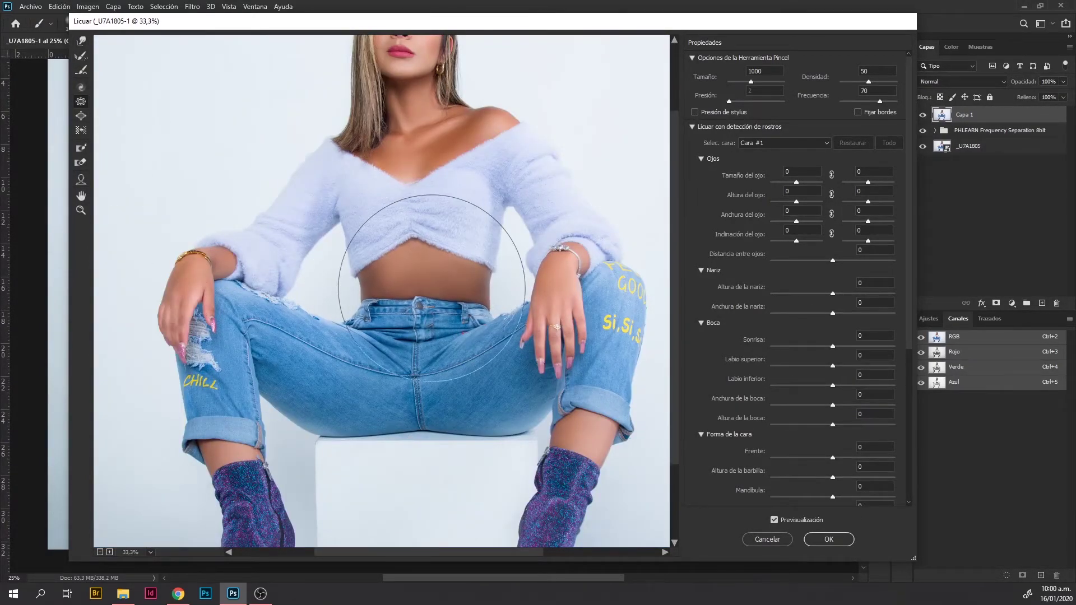
{"action": "scroll", "coordinate": [420, 283], "scroll_direction": "up", "scroll_amount": 3}
{"action": "scroll", "coordinate": [336, 252], "scroll_direction": "down", "scroll_amount": 1}
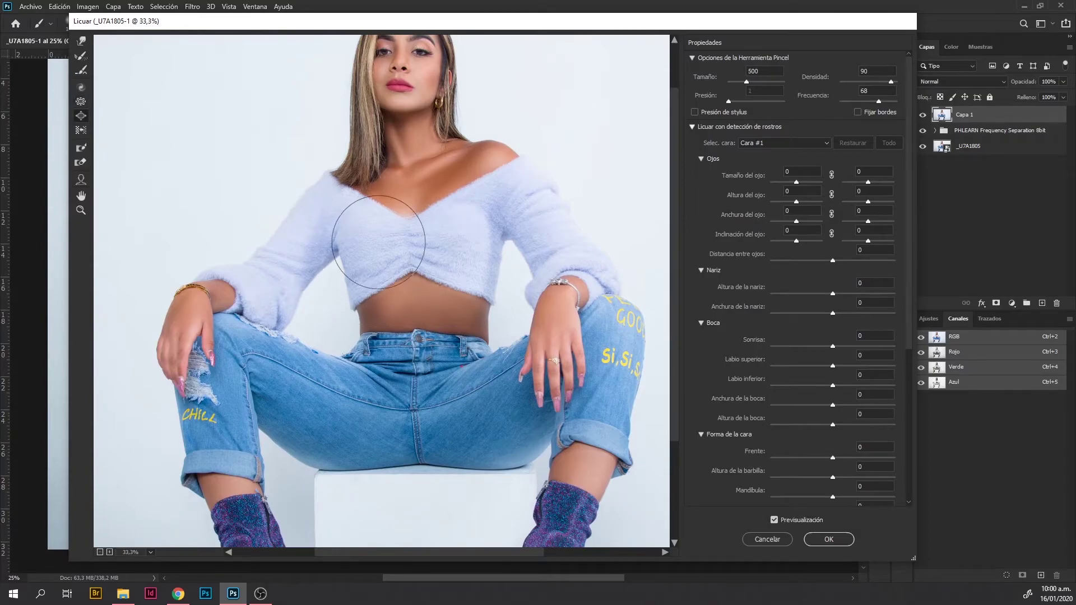
{"action": "scroll", "coordinate": [451, 247], "scroll_direction": "down", "scroll_amount": 2}
{"action": "key", "text": "w"}
{"action": "scroll", "coordinate": [456, 313], "scroll_direction": "up", "scroll_amount": 3}
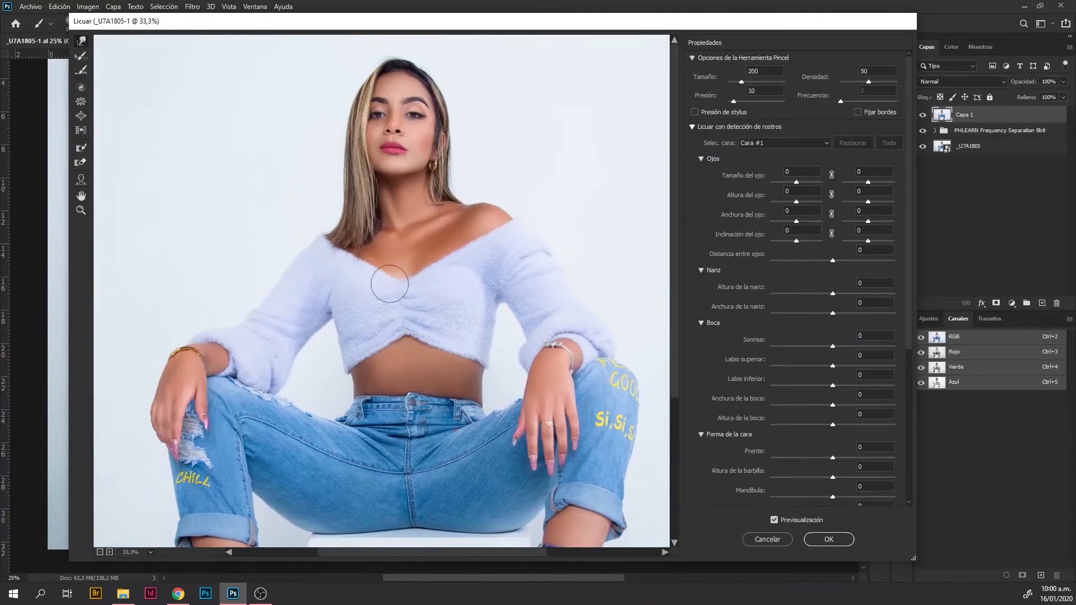
{"action": "key", "text": "ctrl+plus"}
{"action": "key", "text": "ctrl+plus"}
{"action": "left_click_drag", "start_coordinate": [370, 281], "coordinate": [370, 437]}
{"action": "key", "text": "ctrl+plus"}
{"action": "key", "text": "bracketleft"}
- Reshape the nose, lips and chin with the face-aware sliders
{"action": "scroll", "coordinate": [305, 383], "scroll_direction": "up", "scroll_amount": 1}
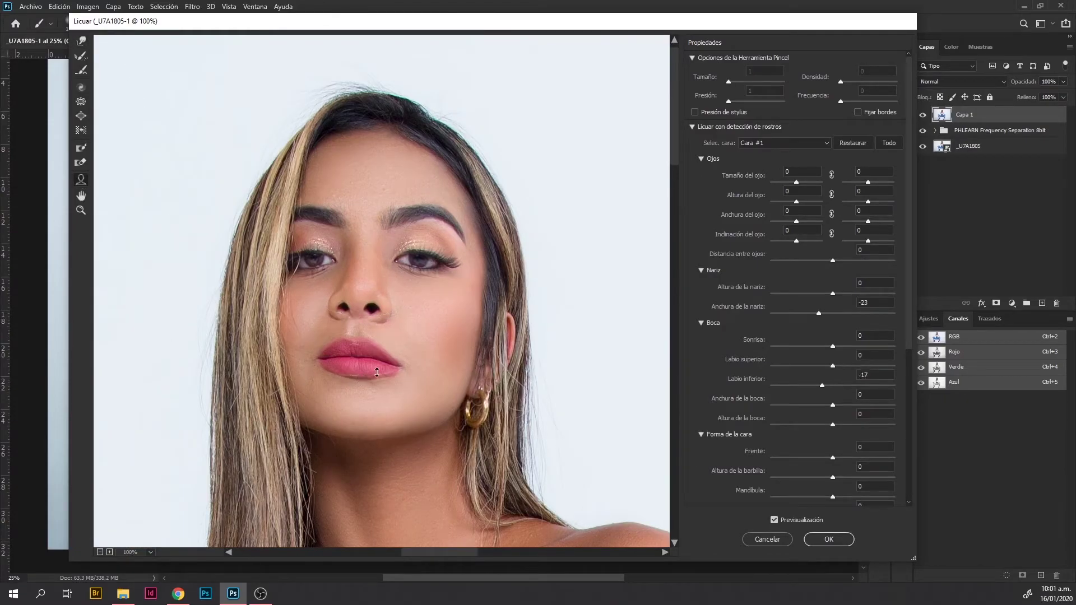
{"action": "mouse_move", "coordinate": [356, 347]}
{"action": "left_mouse_down"}
{"action": "mouse_move", "coordinate": [355, 337]}
{"action": "mouse_move", "coordinate": [405, 332]}
{"action": "left_mouse_up"}
{"action": "scroll", "coordinate": [405, 332], "scroll_direction": "down", "scroll_amount": 3}
{"action": "key", "text": "s"}
{"action": "scroll", "coordinate": [427, 277], "scroll_direction": "right", "scroll_amount": 3}
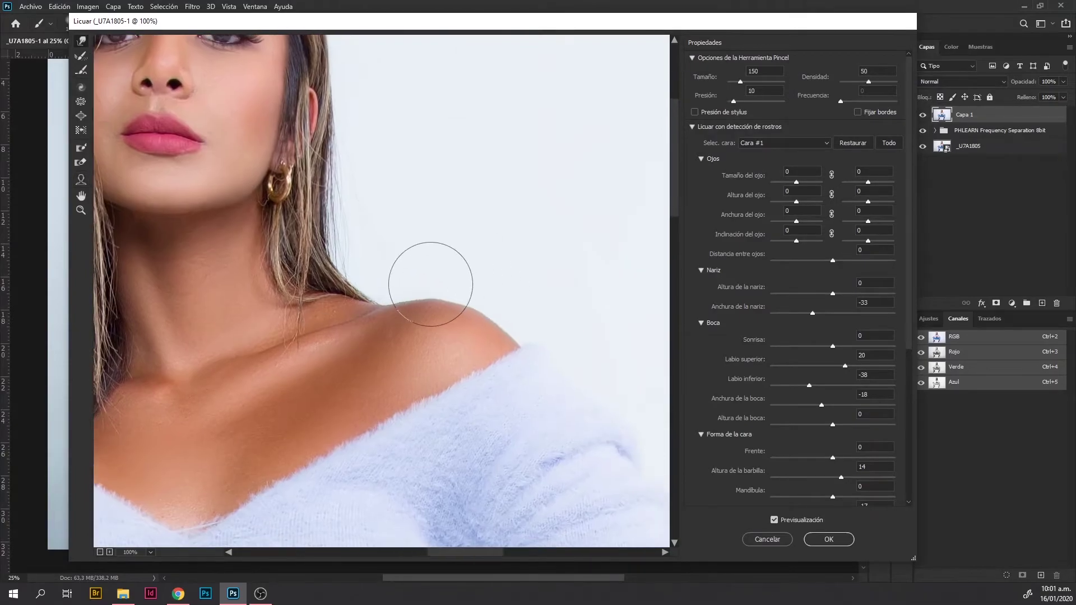
{"action": "scroll", "coordinate": [120, 96], "scroll_direction": "left", "scroll_amount": 2}
{"action": "key", "text": "bracketright"}
{"action": "key", "text": "bracketright"}
{"action": "key", "text": "bracketright"}
{"action": "key", "text": "w"}
- Push the shoulder and waist contours with an enlarged Forward Warp brush, then apply Liquify
{"action": "scroll", "coordinate": [384, 337], "scroll_direction": "down", "scroll_amount": 3}
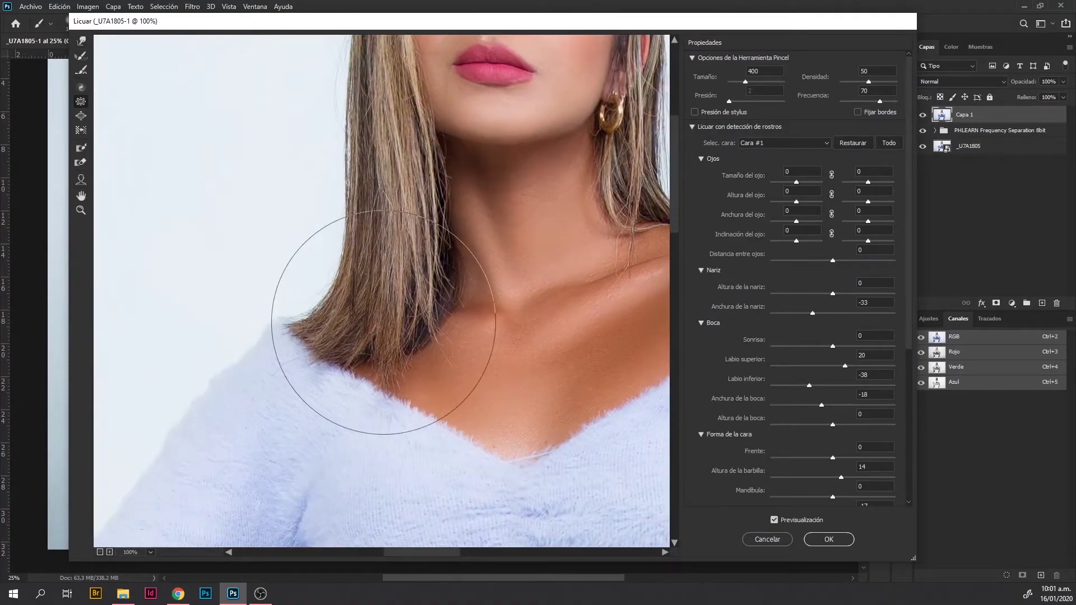
{"action": "key", "text": "ctrl+minus"}
{"action": "key", "text": "ctrl+minus"}
{"action": "scroll", "coordinate": [397, 313], "scroll_direction": "down", "scroll_amount": 2}
{"action": "scroll", "coordinate": [547, 311], "scroll_direction": "right", "scroll_amount": 2}
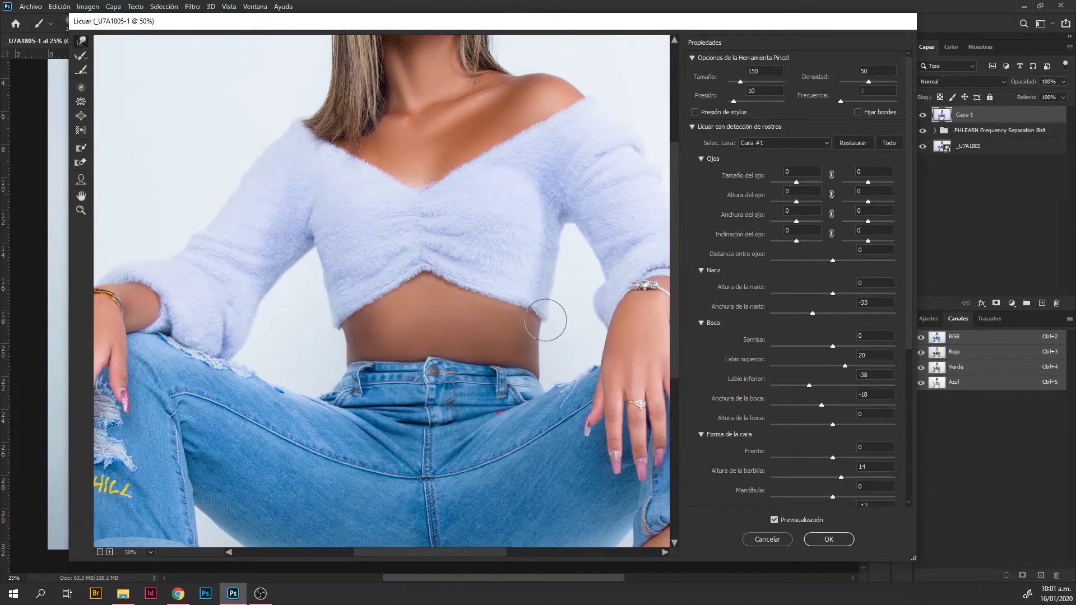
{"action": "scroll", "coordinate": [425, 278], "scroll_direction": "down", "scroll_amount": 2}
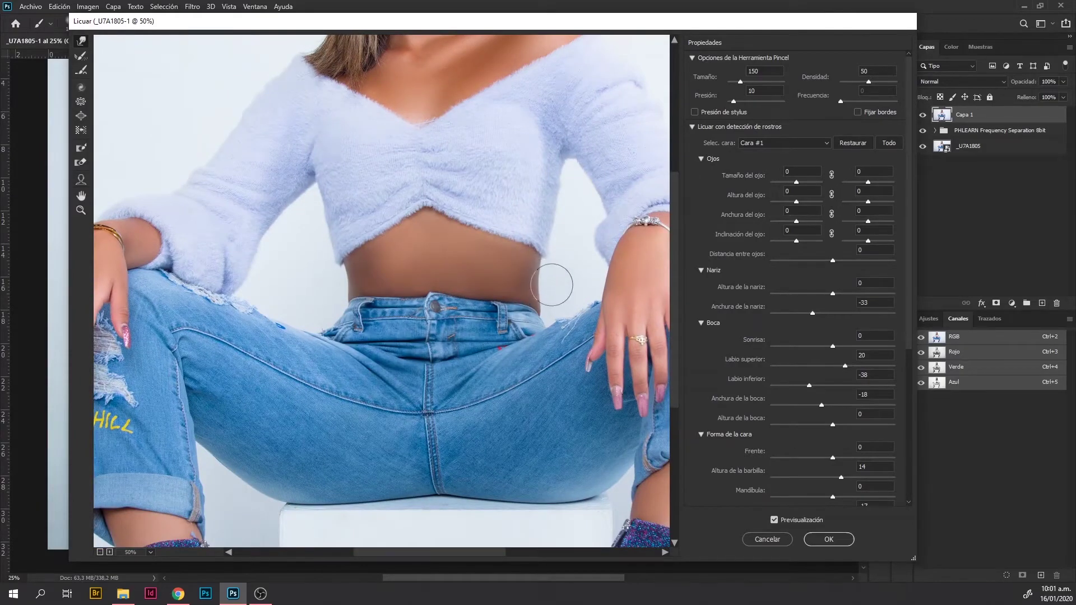
{"action": "scroll", "coordinate": [551, 285], "scroll_direction": "right", "scroll_amount": 6}
{"action": "scroll", "coordinate": [542, 407], "scroll_direction": "down", "scroll_amount": 3}
{"action": "scroll", "coordinate": [415, 381], "scroll_direction": "left", "scroll_amount": 6}
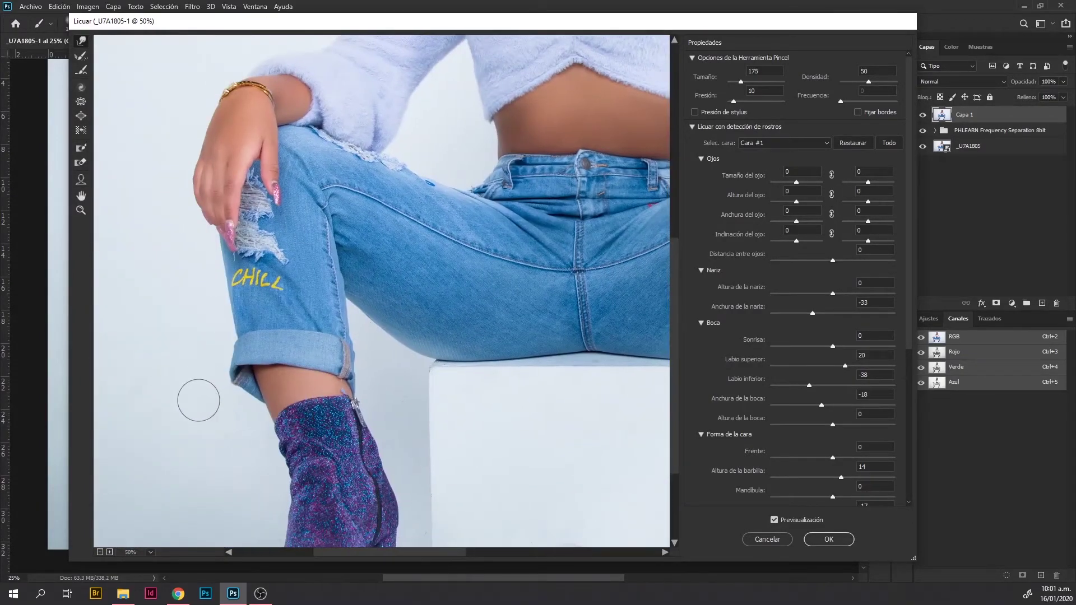
{"action": "key", "text": "bracketright"}
{"action": "key", "text": "bracketright"}
{"action": "scroll", "coordinate": [252, 392], "scroll_direction": "down", "scroll_amount": 3}
{"action": "scroll", "coordinate": [393, 370], "scroll_direction": "right", "scroll_amount": 7}
{"action": "scroll", "coordinate": [552, 359], "scroll_direction": "up", "scroll_amount": 7}
{"action": "scroll", "coordinate": [413, 348], "scroll_direction": "left", "scroll_amount": 1}
{"action": "scroll", "coordinate": [413, 348], "scroll_direction": "left", "scroll_amount": 2}
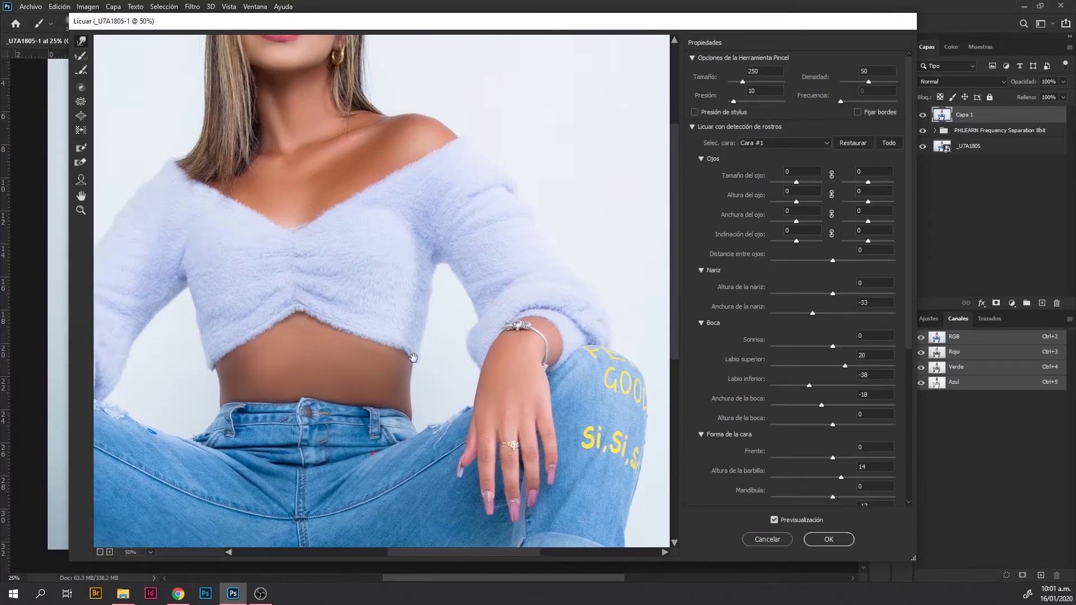
{"action": "scroll", "coordinate": [414, 348], "scroll_direction": "up", "scroll_amount": 1}
{"action": "scroll", "coordinate": [413, 348], "scroll_direction": "left", "scroll_amount": 1}
{"action": "key", "text": "Return"}
{"action": "key", "text": "ctrl+0"}
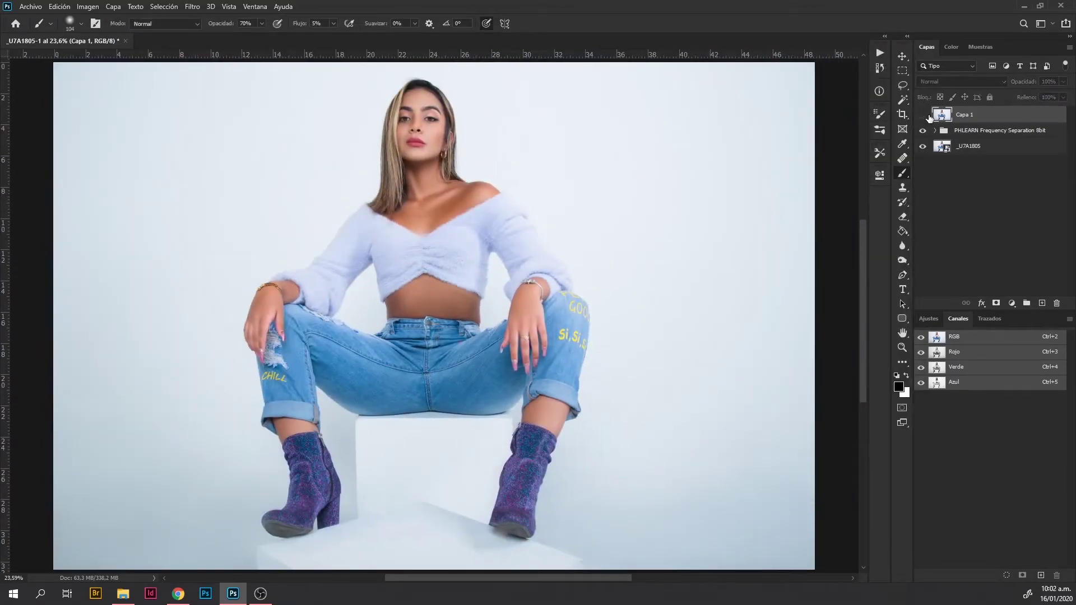
- Run the PHLEARN Sharpen +0.5 action from the Actions panel on the portrait
{"action": "key", "text": "ctrl+1"}
{"action": "scroll", "coordinate": [502, 334], "scroll_direction": "up", "scroll_amount": 10}
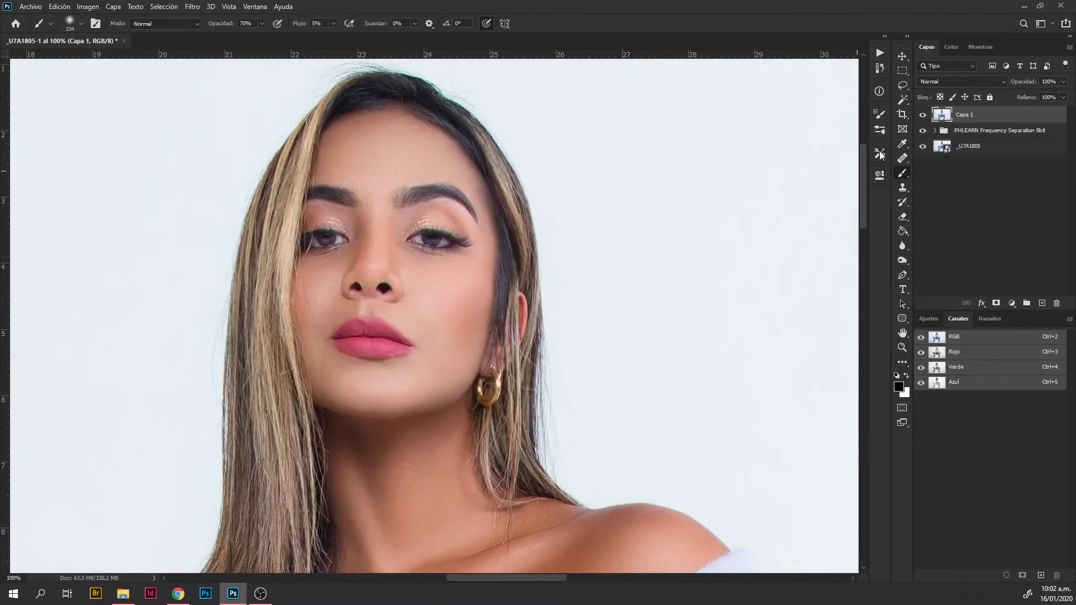
{"action": "left_click", "coordinate": [879, 52]}
{"action": "left_click", "coordinate": [739, 155]}
{"action": "left_click", "coordinate": [800, 334]}
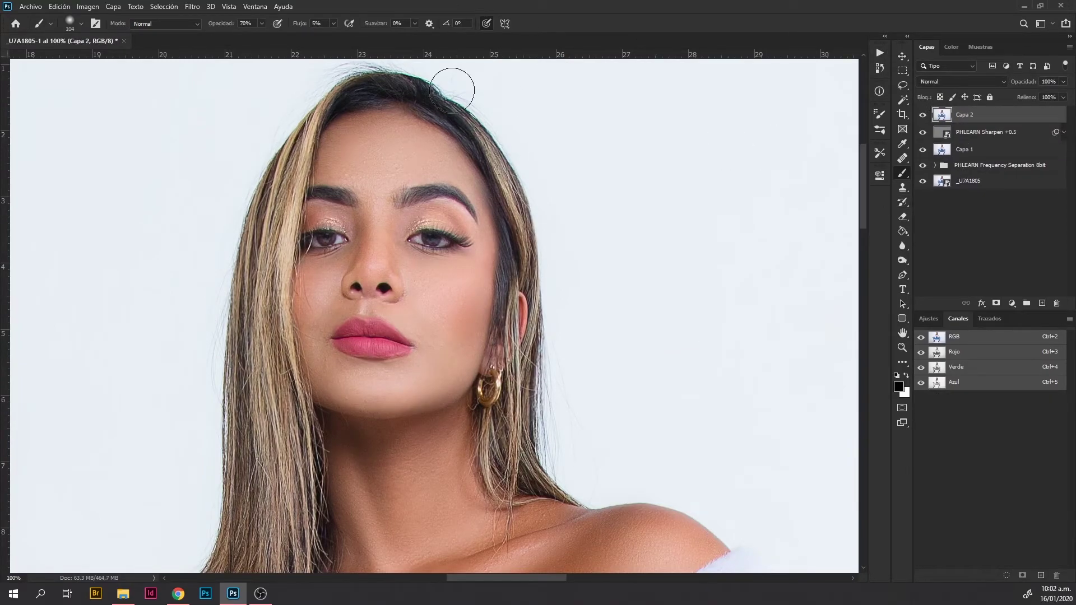
{"action": "key", "text": "w"}
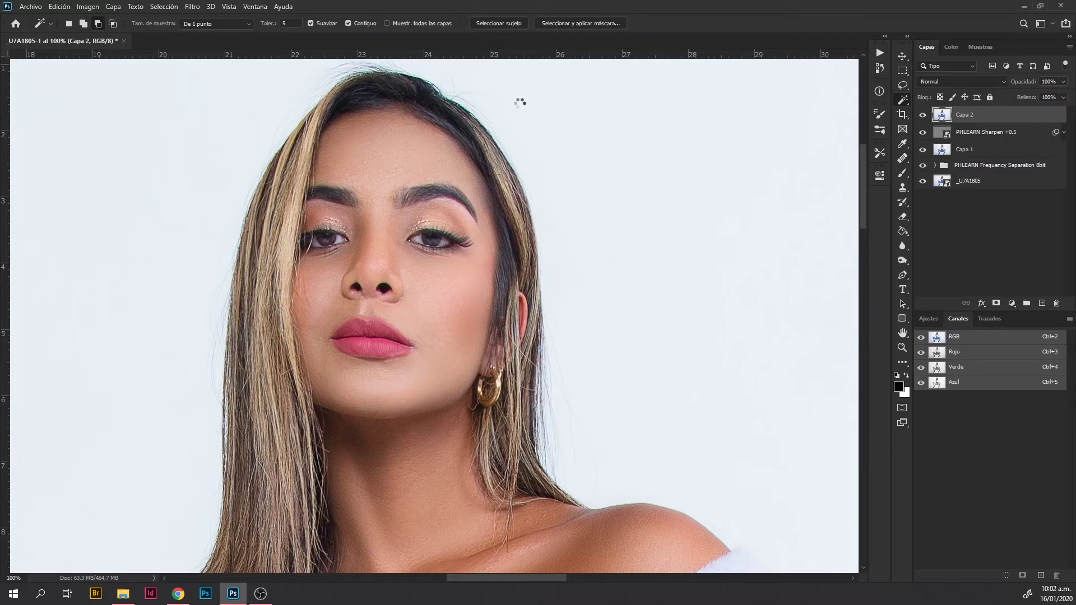
- Fit the whole photo on screen to view the model's selection
{"action": "key", "text": "ctrl+0"}
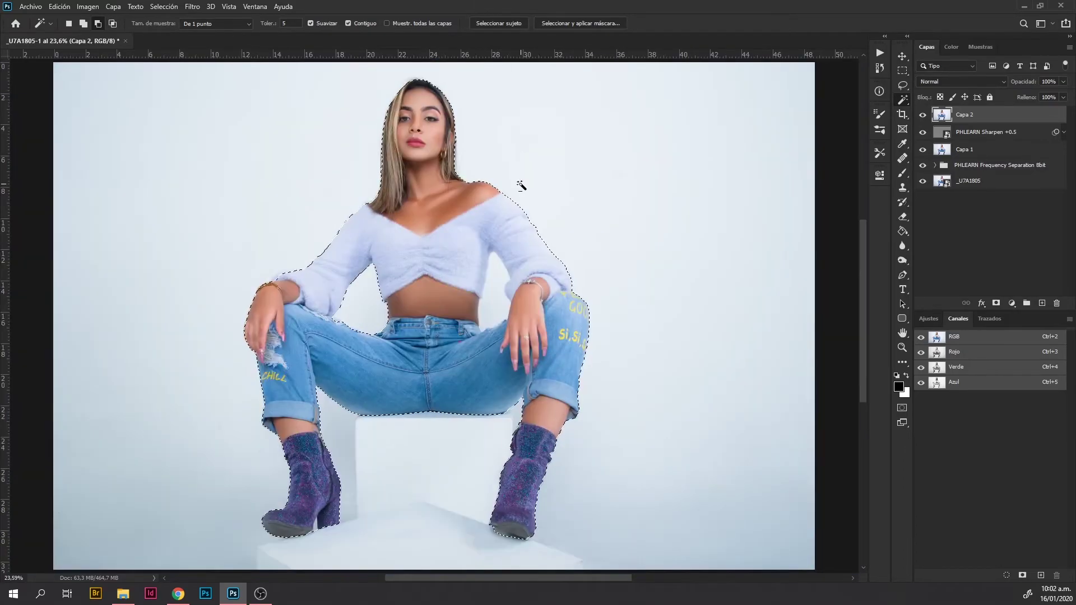